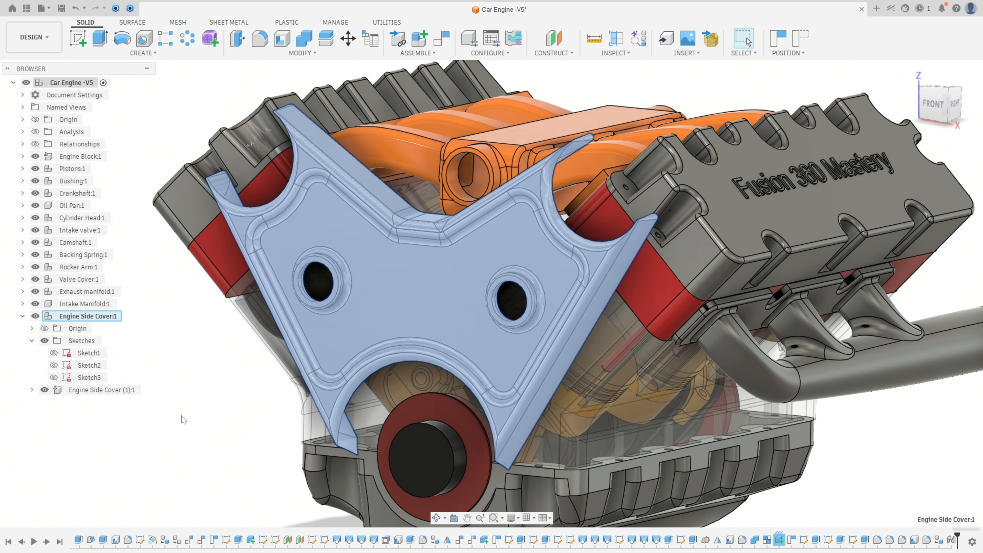
{"action": "scroll", "coordinate": [184, 413], "scroll_direction": "down", "scroll_amount": 1}
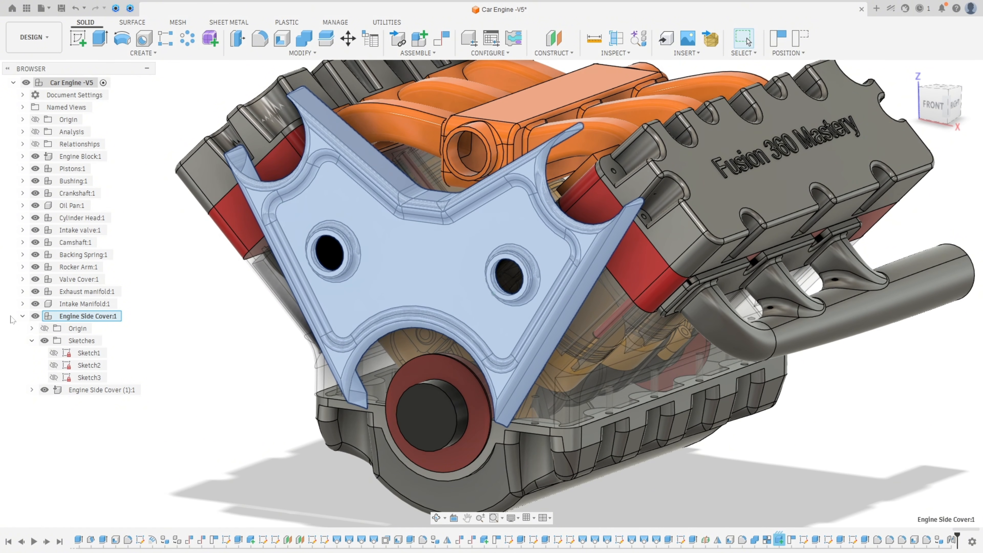
{"action": "left_click", "coordinate": [23, 317]}
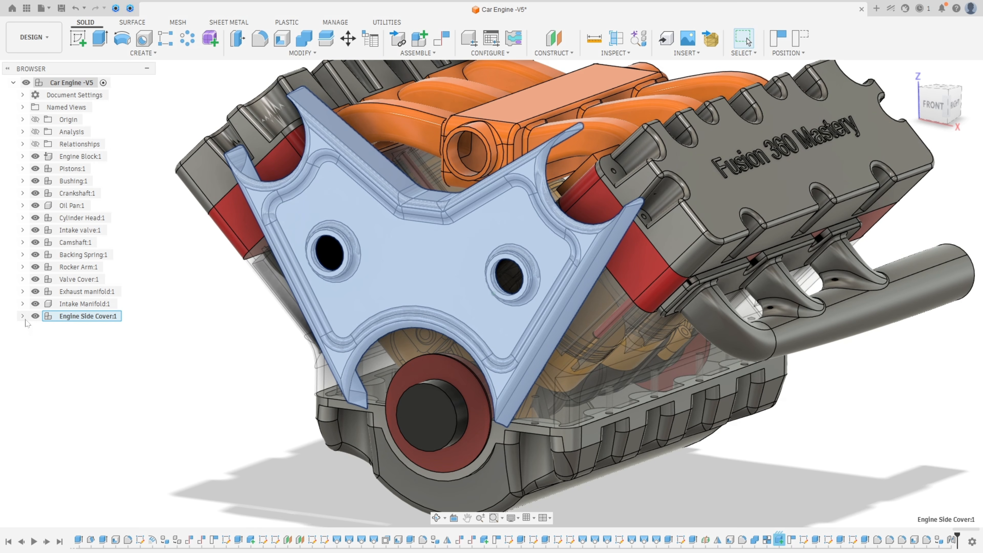
{"action": "left_click", "coordinate": [226, 363]}
{"action": "scroll", "coordinate": [217, 357], "scroll_direction": "down", "scroll_amount": 5}
{"action": "middle_click_drag", "start_coordinate": [214, 354], "coordinate": [215, 359], "text": "shift"}
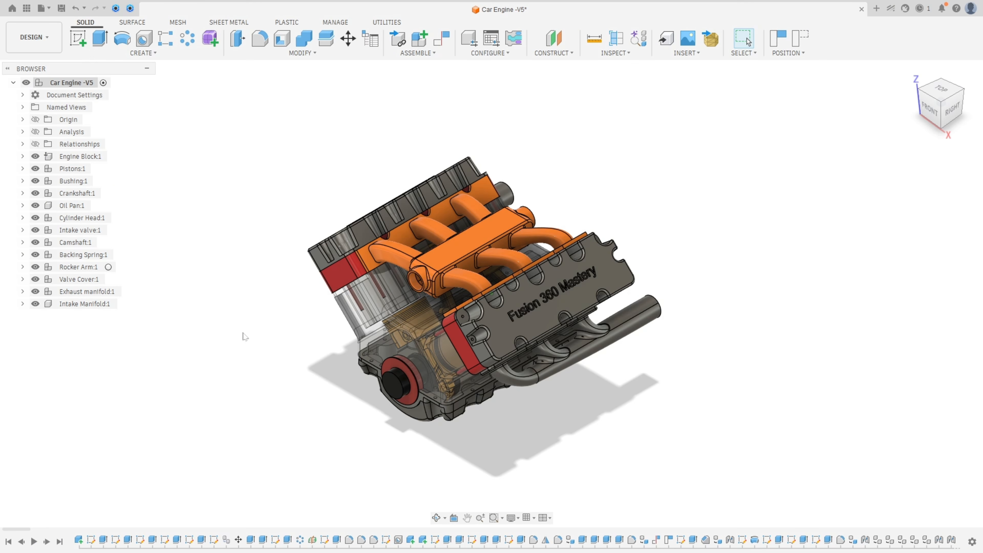
Create a new active internal component named Engine Side Cover under the top-level assembly
{"action": "left_click", "coordinate": [417, 53]}
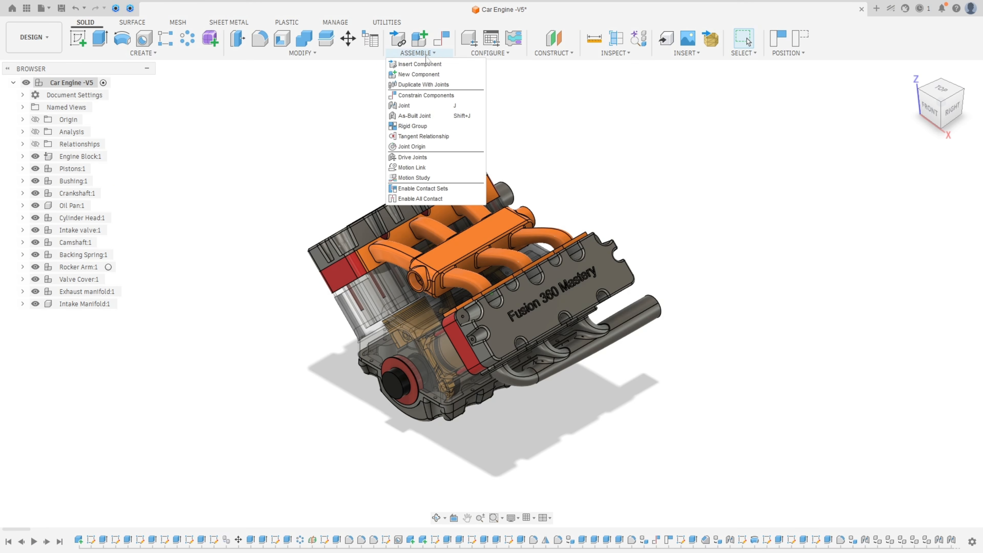
{"action": "left_click", "coordinate": [420, 74]}
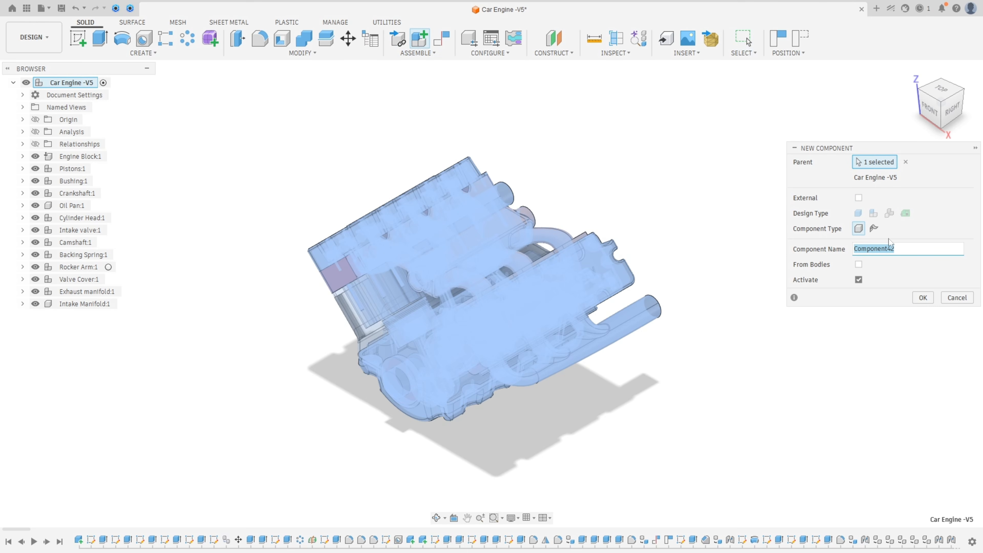
{"action": "type", "text": "Engine Side Cover"}
{"action": "left_click", "coordinate": [923, 298]}
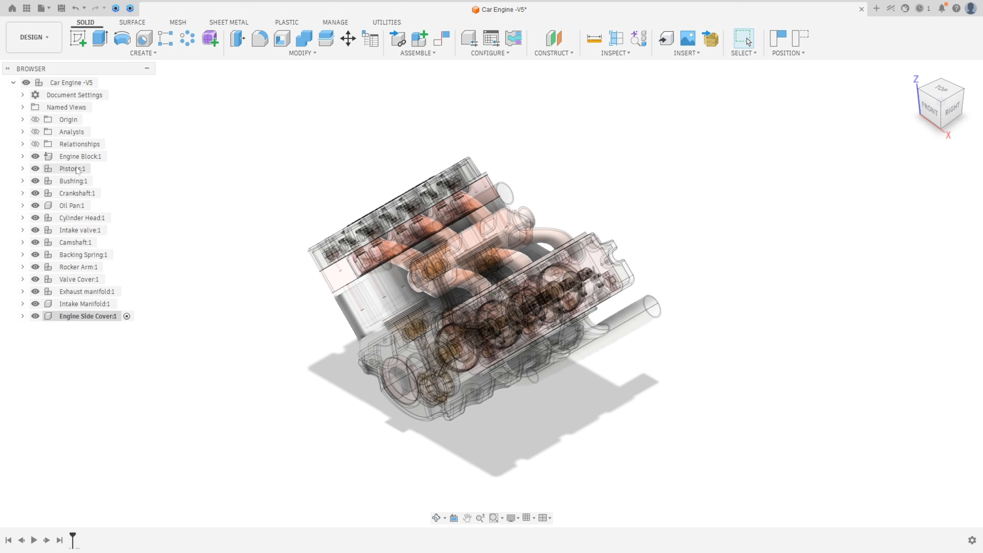
Hide all the other engine components, from Engine Block through Intake Manifold
{"action": "left_click", "coordinate": [80, 156]}
{"action": "left_click", "coordinate": [78, 305], "text": "shift"}
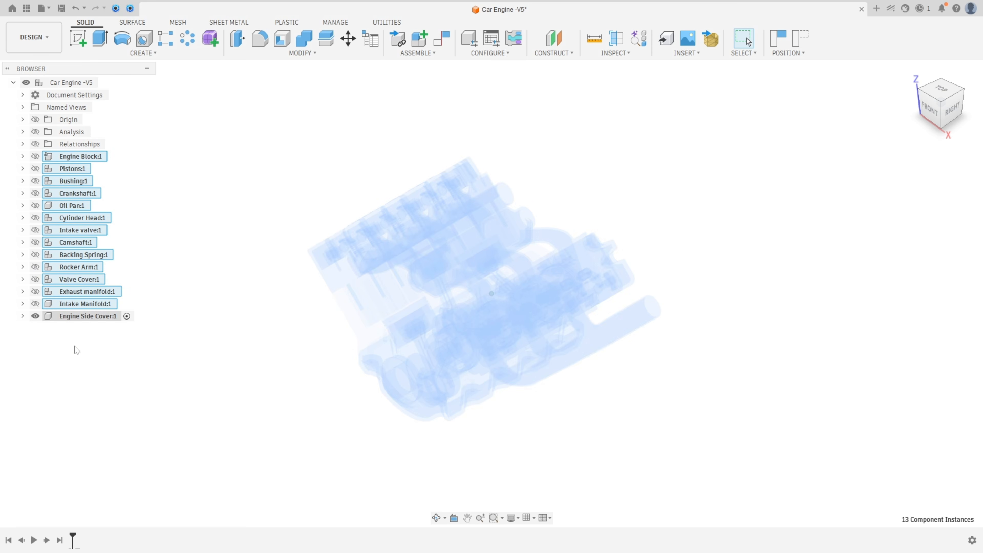
{"action": "key", "text": "v"}
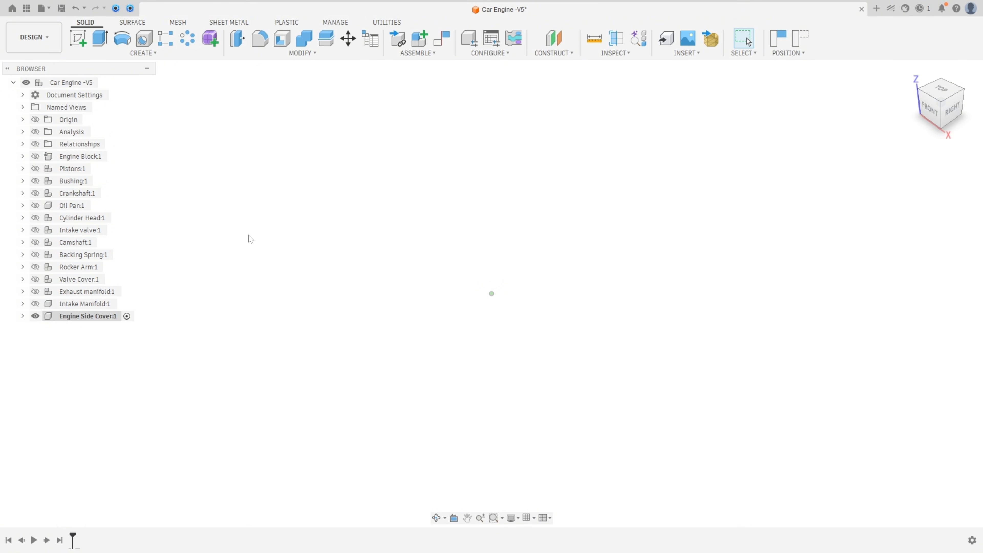
Start a sketch on the XZ plane and capture the current component positions
{"action": "left_click", "coordinate": [79, 39]}
{"action": "left_click", "coordinate": [500, 336]}
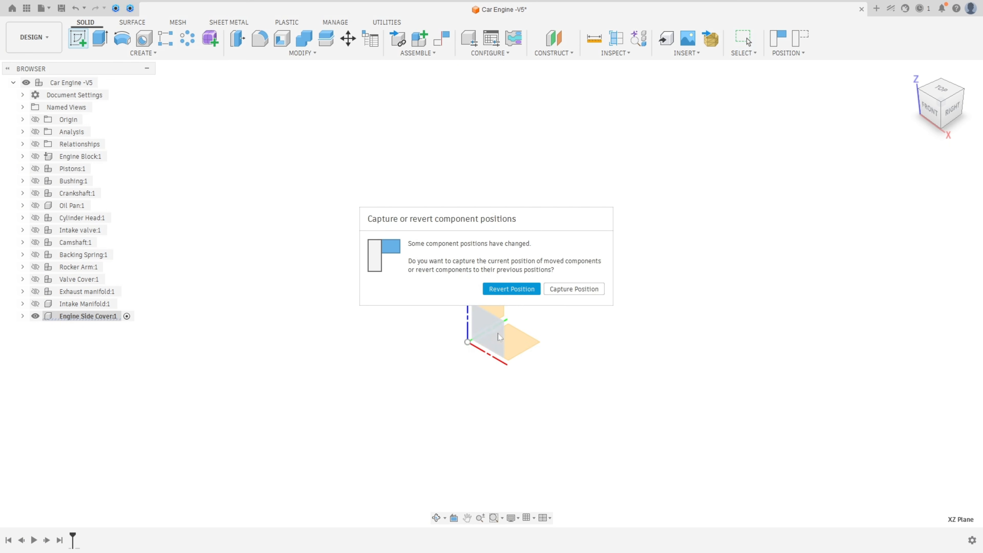
{"action": "left_click", "coordinate": [566, 290]}
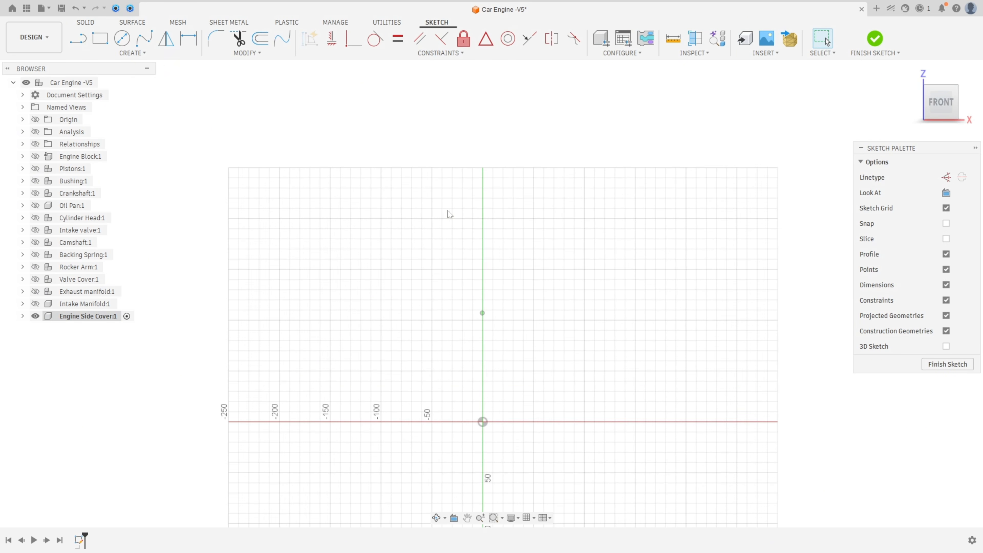
Draw a 93 mm radius center point arc above the origin, sweeping a quarter circle from straight above its centre to the left
{"action": "left_click", "coordinate": [117, 54]}
{"action": "mouse_move", "coordinate": [103, 108]}
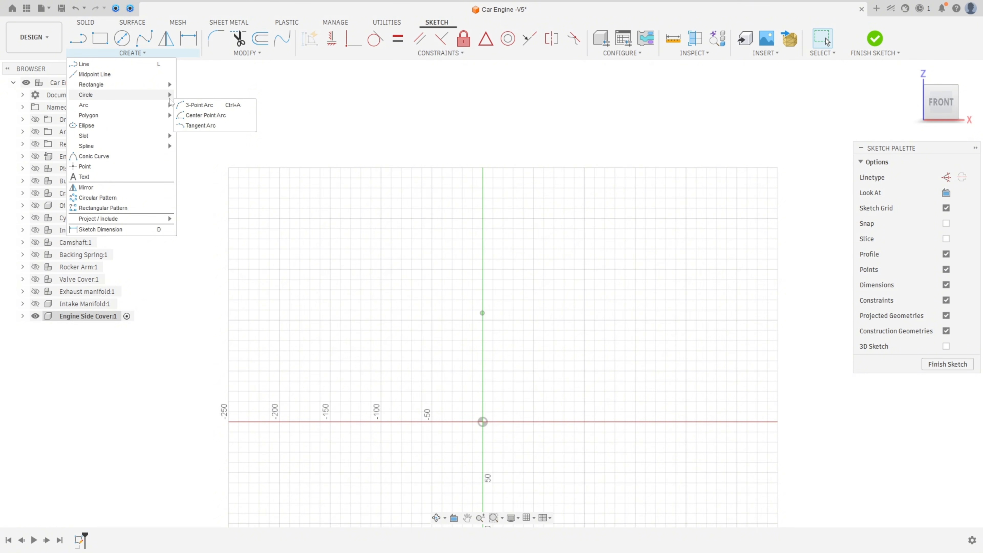
{"action": "left_click", "coordinate": [200, 115]}
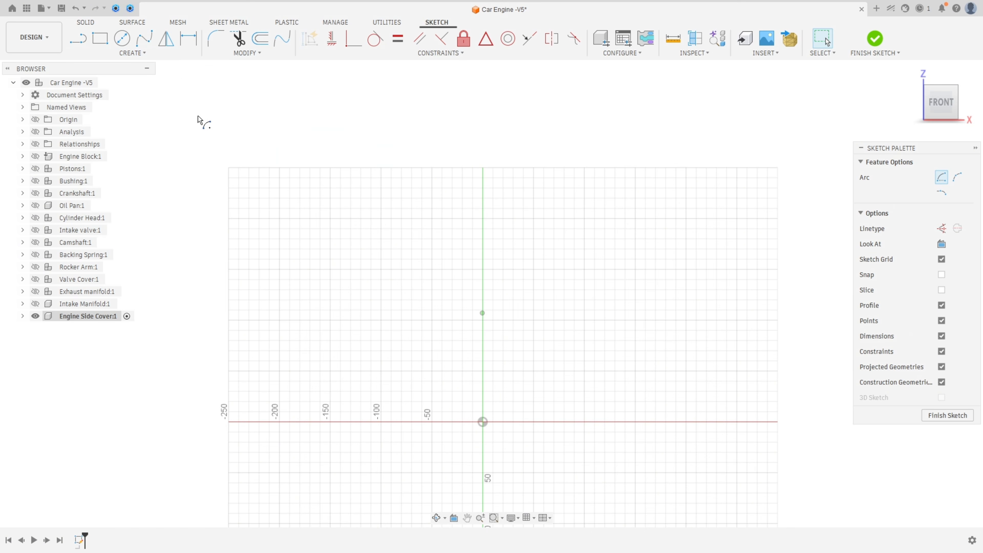
{"action": "left_click", "coordinate": [481, 370]}
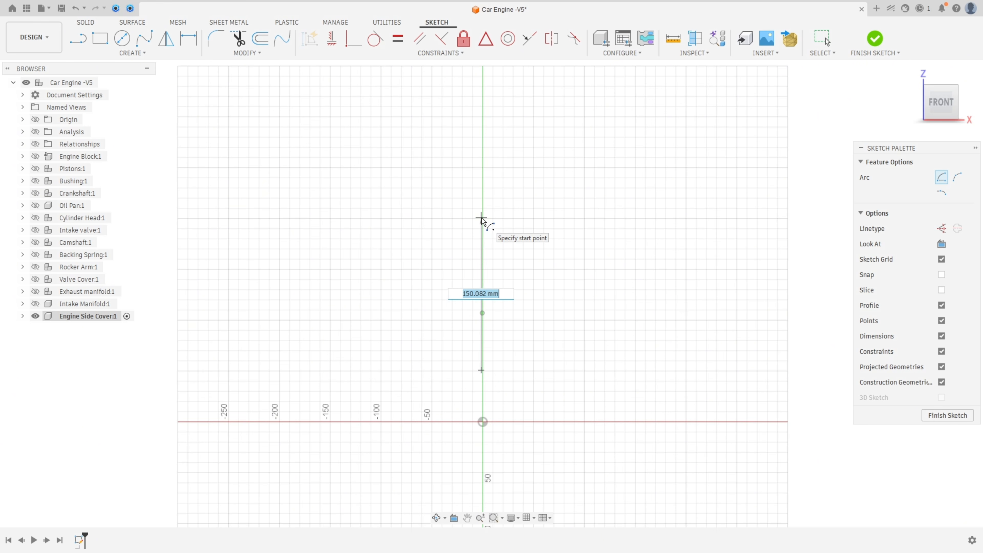
{"action": "type", "text": "93"}
{"action": "key", "text": "Return"}
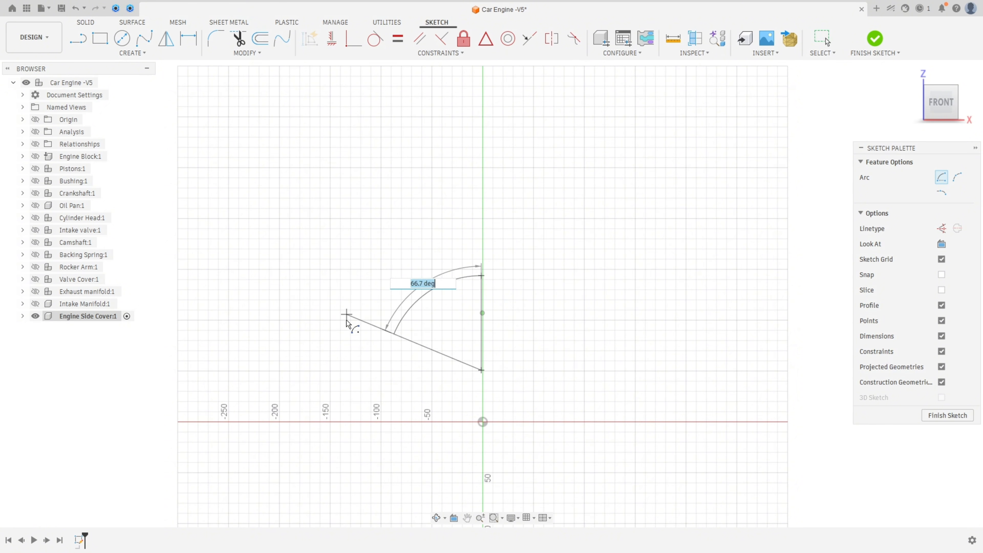
{"action": "left_click", "coordinate": [346, 372]}
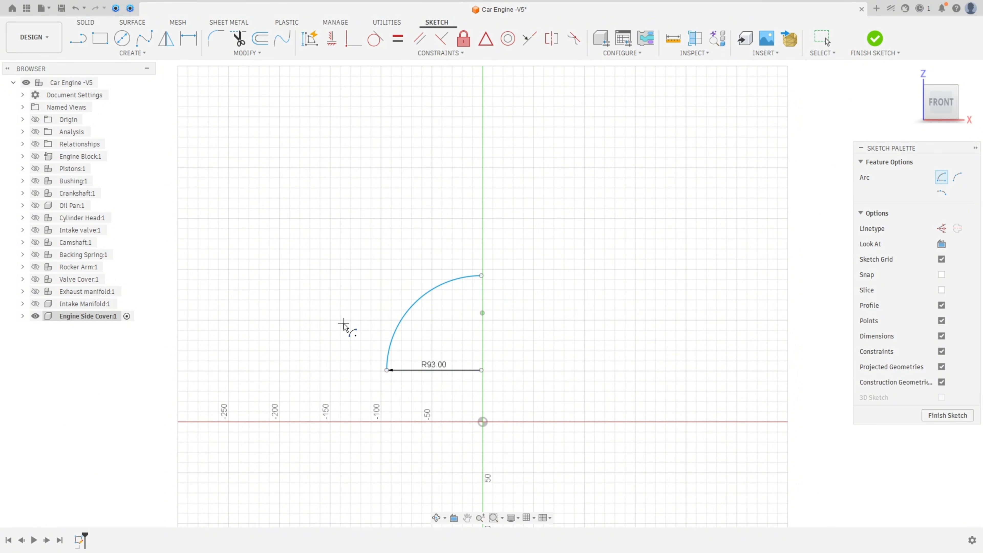
Align the arc's centre and upper endpoint vertically with the origin and its left endpoint horizontally with the centre, placing the radius dimension outside the arc
{"action": "left_click", "coordinate": [332, 39]}
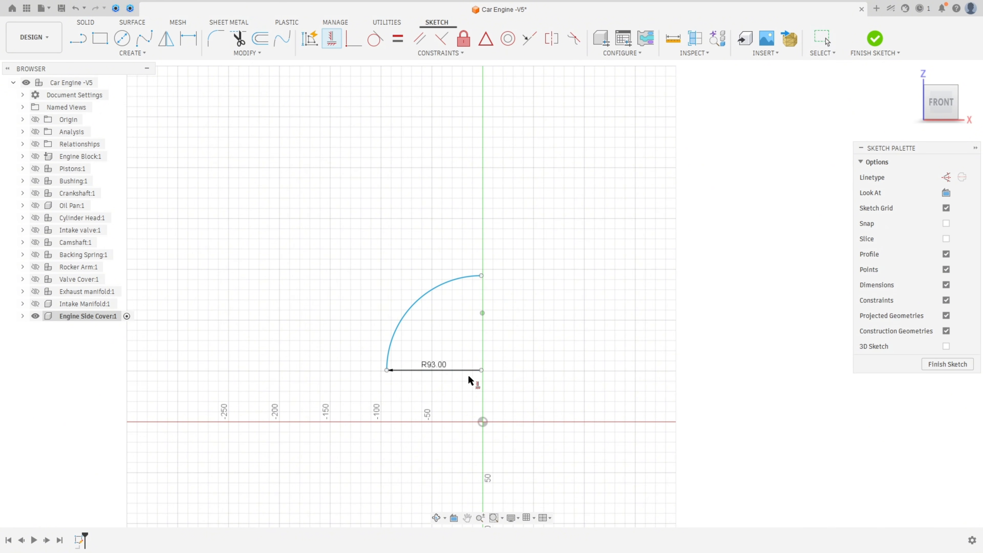
{"action": "left_click", "coordinate": [482, 371]}
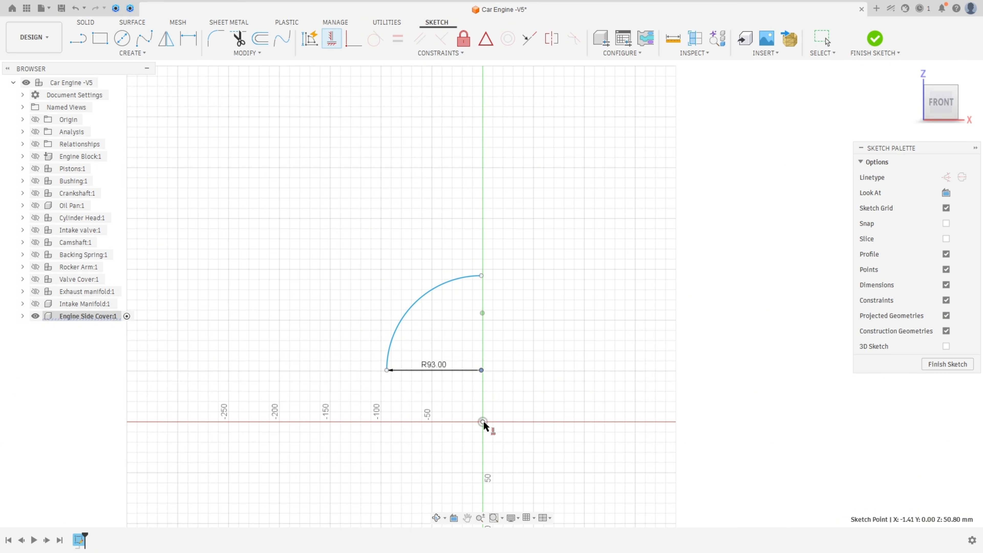
{"action": "left_click", "coordinate": [483, 423]}
{"action": "left_click", "coordinate": [483, 275]}
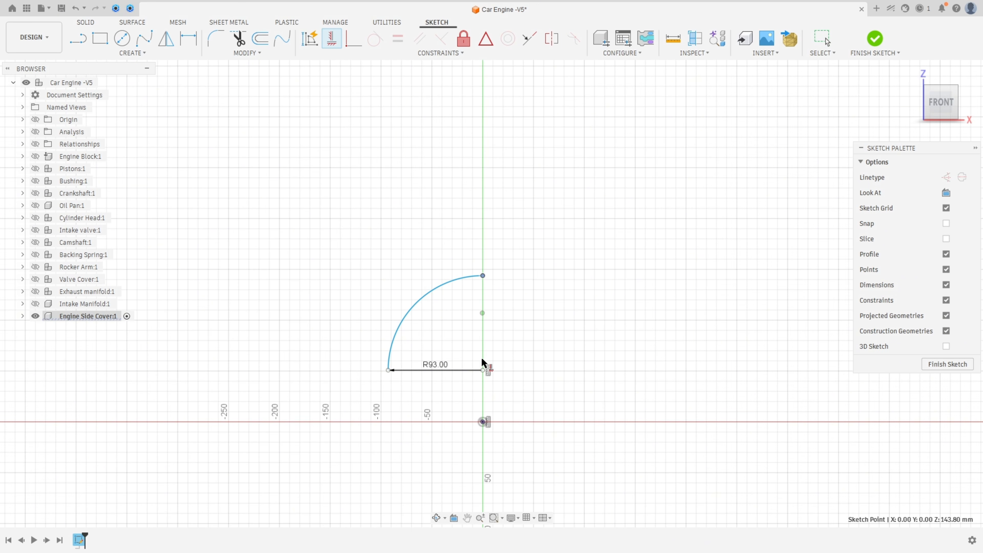
{"action": "left_click", "coordinate": [388, 370]}
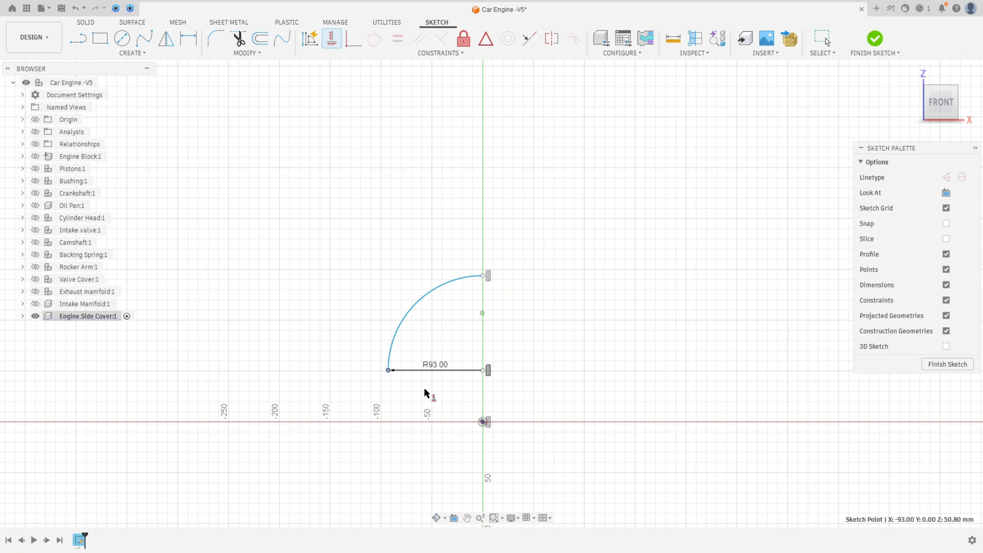
{"action": "left_click", "coordinate": [482, 371]}
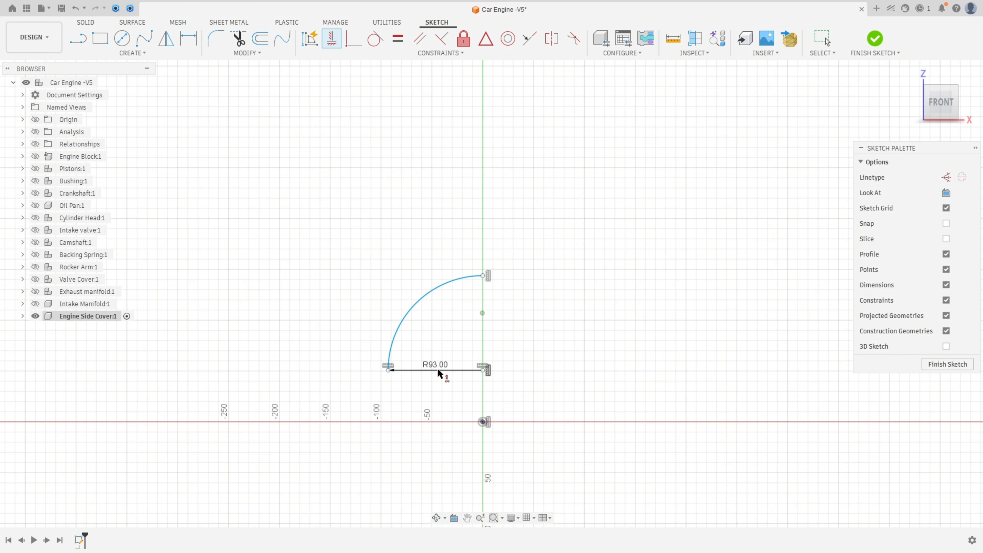
{"action": "key", "text": "Escape"}
{"action": "left_click_drag", "start_coordinate": [438, 373], "coordinate": [375, 280]}
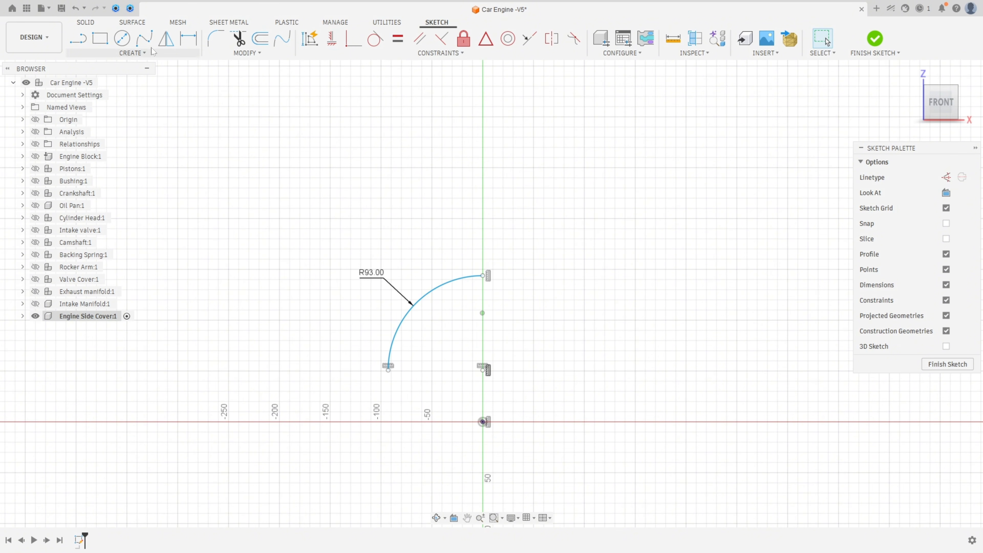
Dimension the vertical distance between the arc's centre and the origin as 10.5 mm
{"action": "key", "text": "d"}
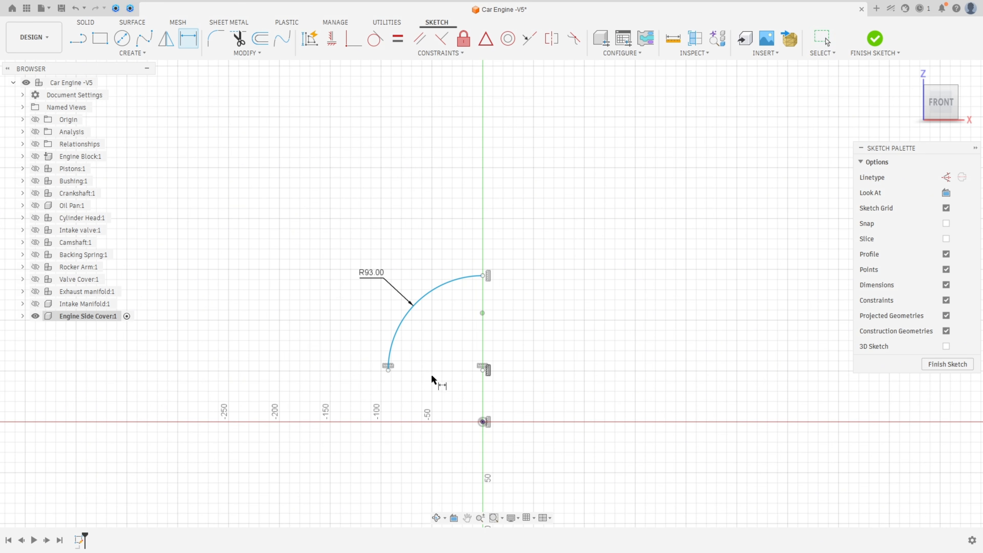
{"action": "left_click", "coordinate": [481, 370]}
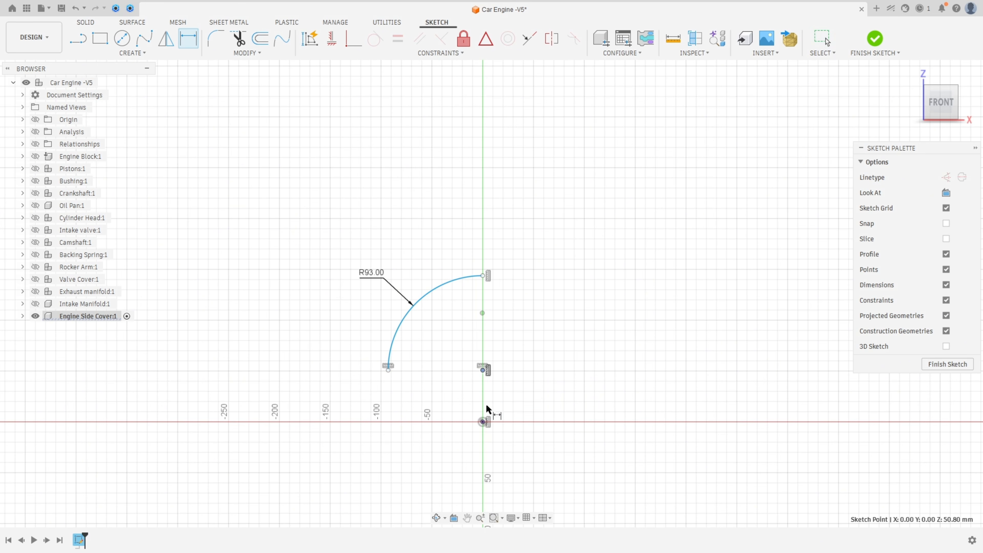
{"action": "left_click", "coordinate": [483, 421]}
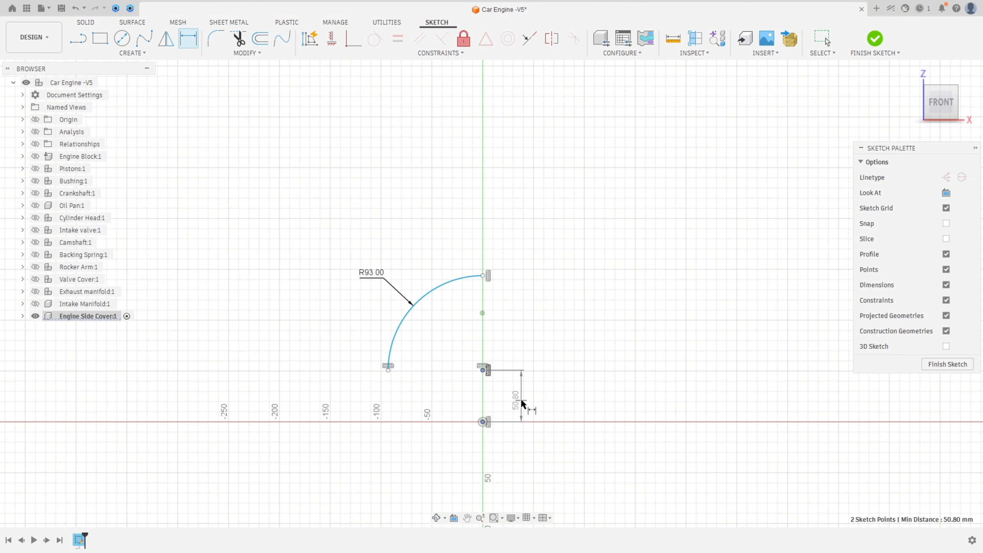
{"action": "left_click", "coordinate": [518, 402]}
{"action": "type", "text": "10"}
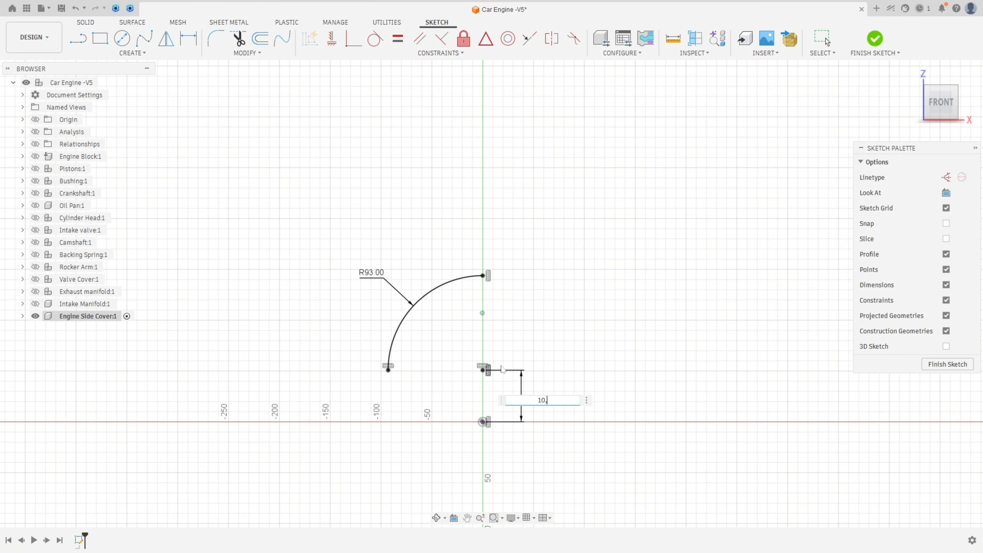
{"action": "type", "text": ",5"}
{"action": "key", "text": "Return"}
{"action": "scroll", "coordinate": [493, 380], "scroll_direction": "up", "scroll_amount": 2}
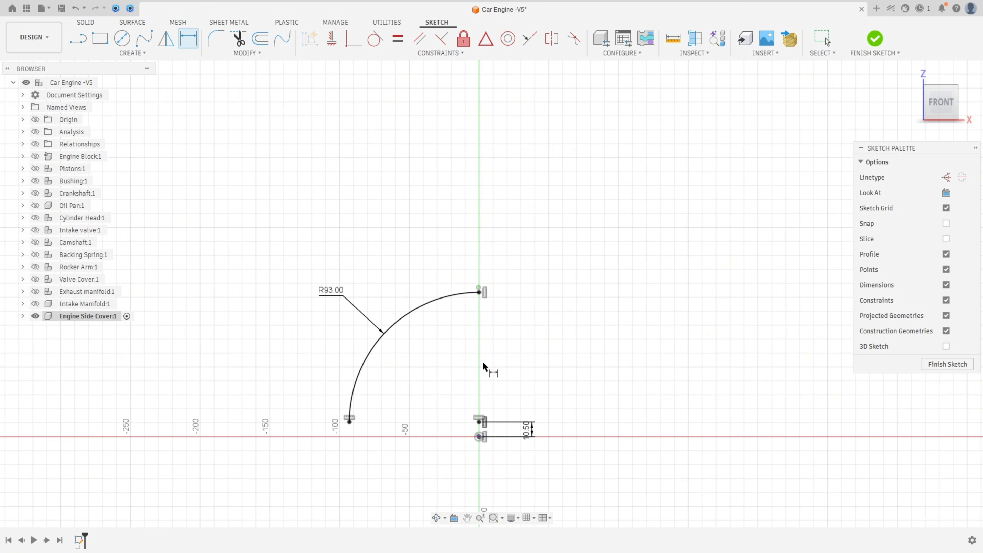
Draw a vertical construction line from the arc's centre up to well above the arc
{"action": "left_click", "coordinate": [76, 45]}
{"action": "left_click", "coordinate": [946, 213]}
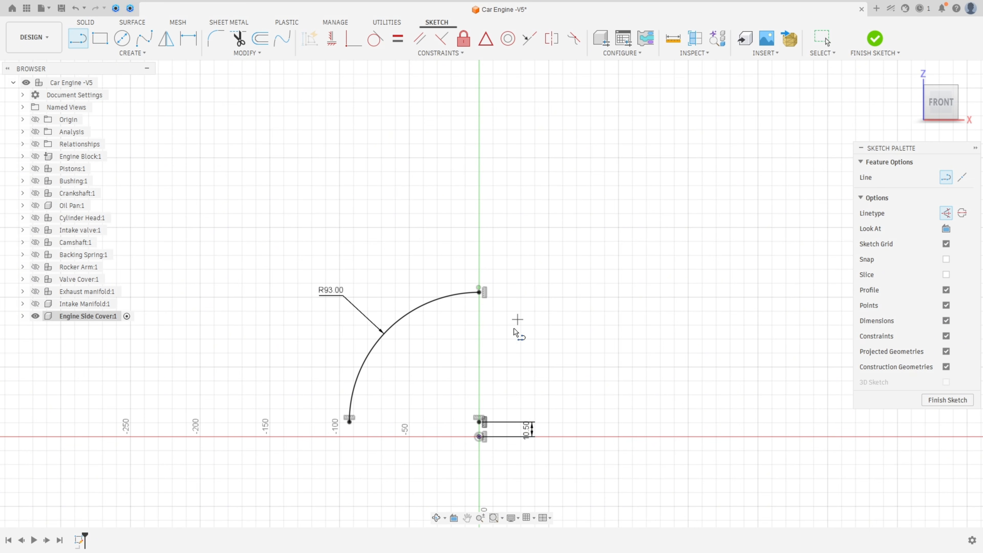
{"action": "left_click", "coordinate": [480, 422]}
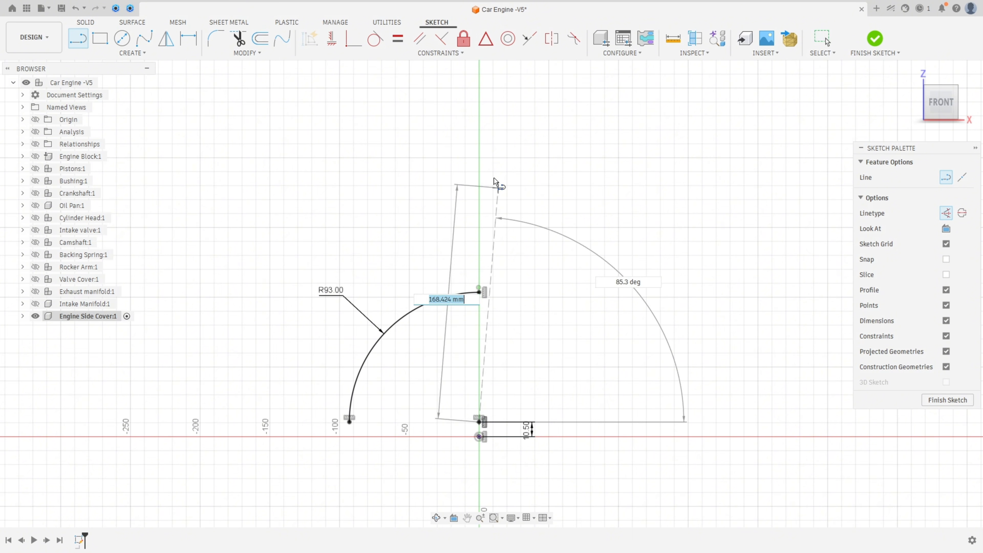
{"action": "left_click", "coordinate": [480, 147]}
{"action": "key", "text": "Escape"}
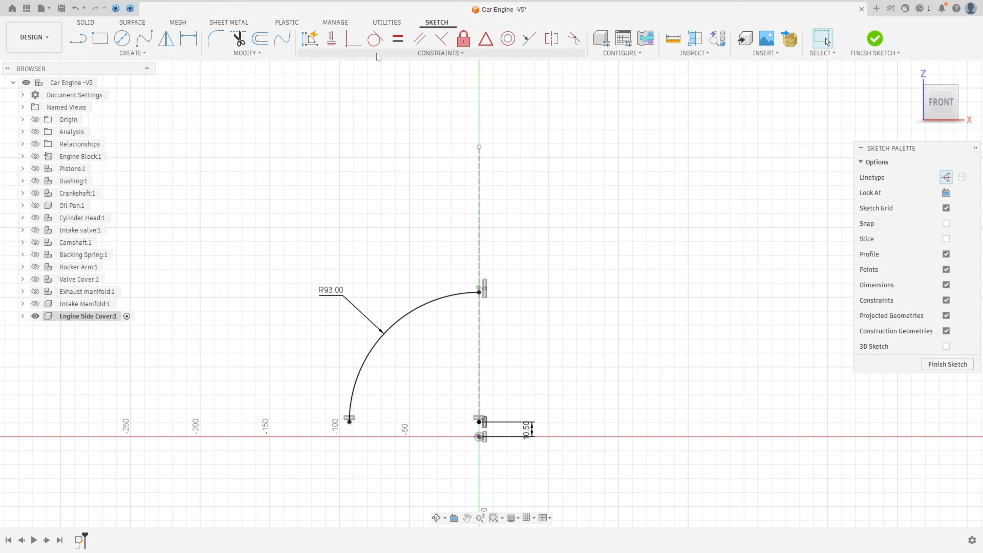
Try to make the arc's upper endpoint coincident with the vertical construction line
{"action": "left_click", "coordinate": [353, 39]}
{"action": "left_click", "coordinate": [479, 293]}
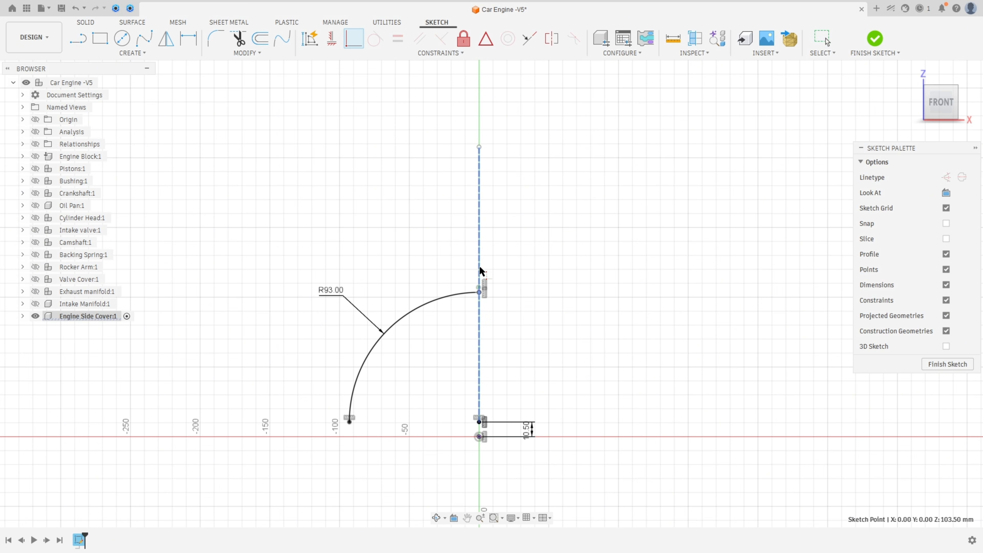
{"action": "left_click", "coordinate": [480, 267]}
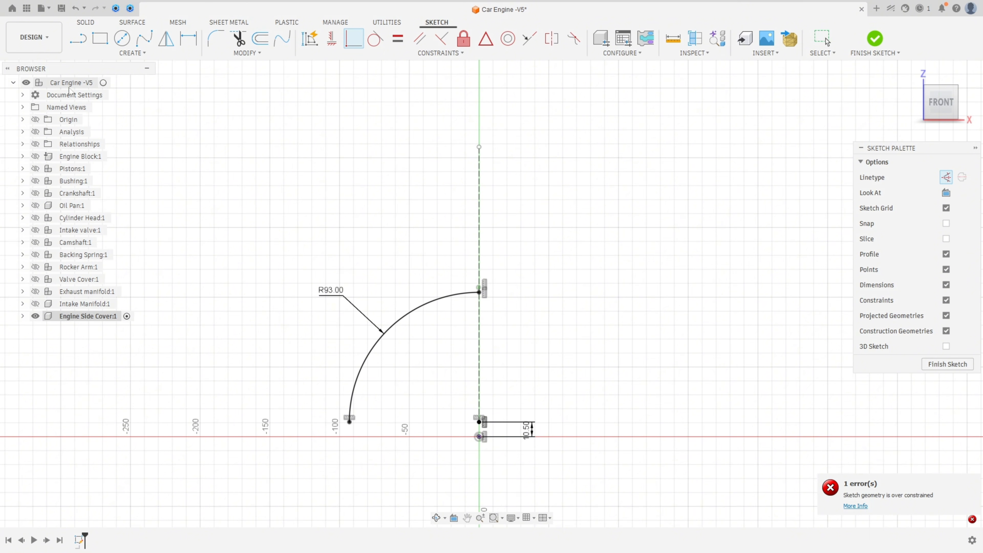
Draw a solid 302.56 mm line from the arc's left endpoint, slanting up and away from the vertical construction line
{"action": "left_click", "coordinate": [78, 39]}
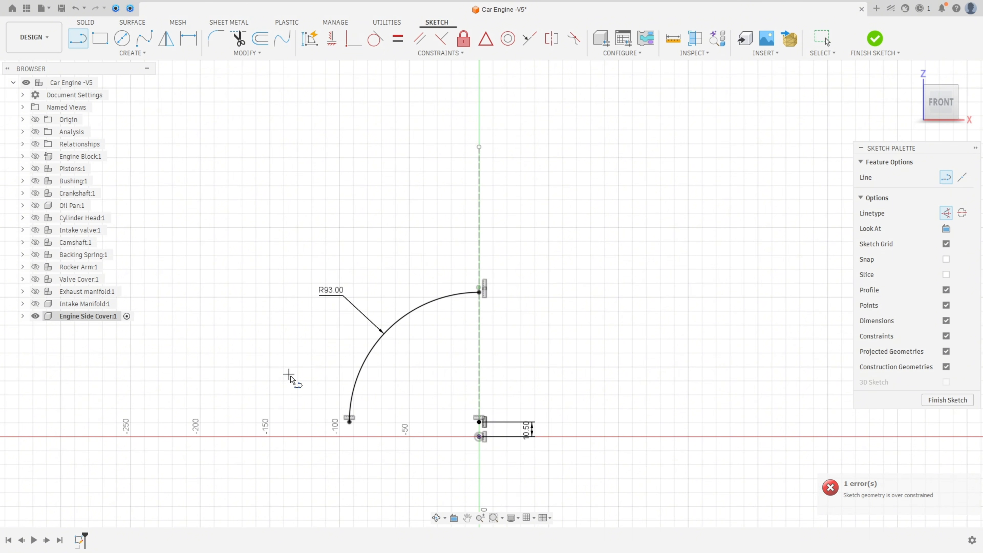
{"action": "left_click", "coordinate": [350, 422]}
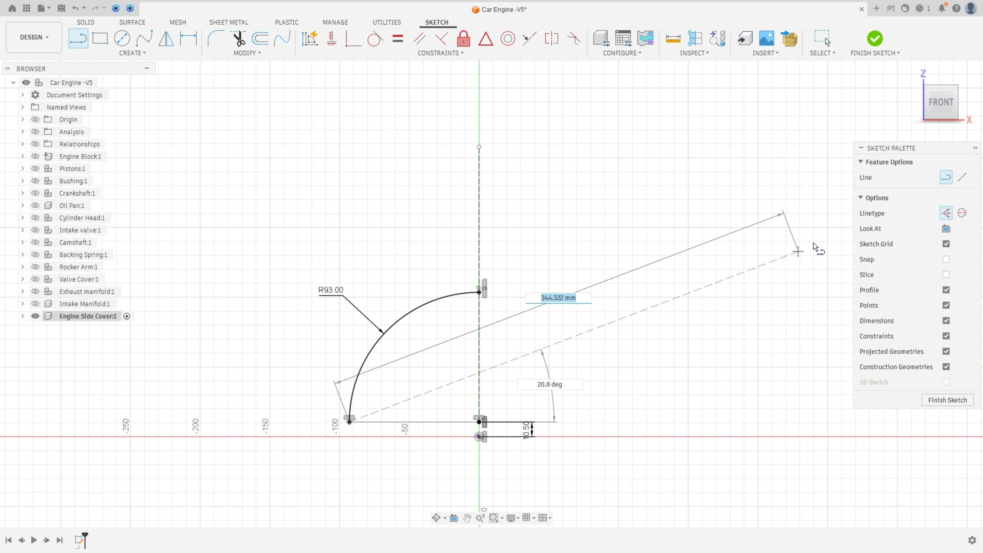
{"action": "left_click", "coordinate": [947, 213]}
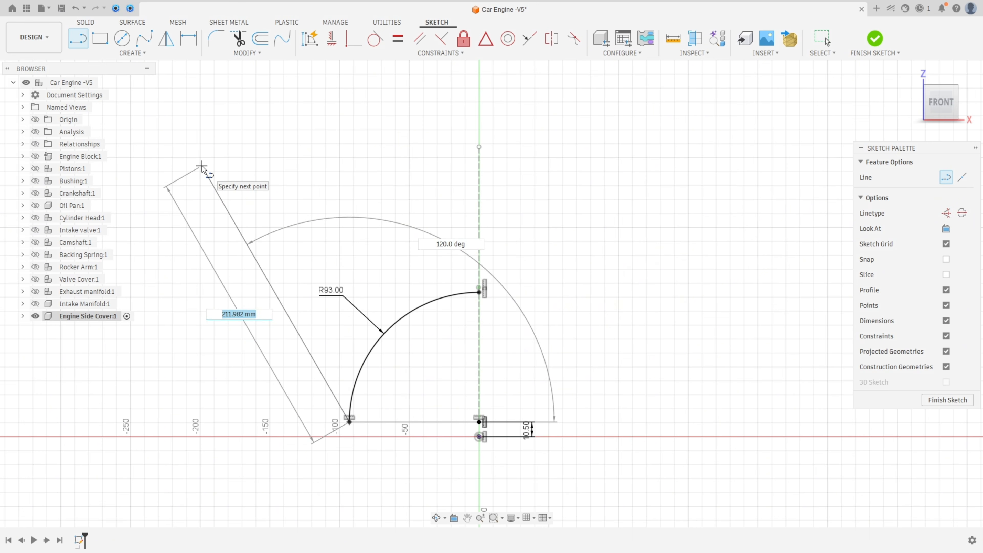
{"action": "type", "text": "302"}
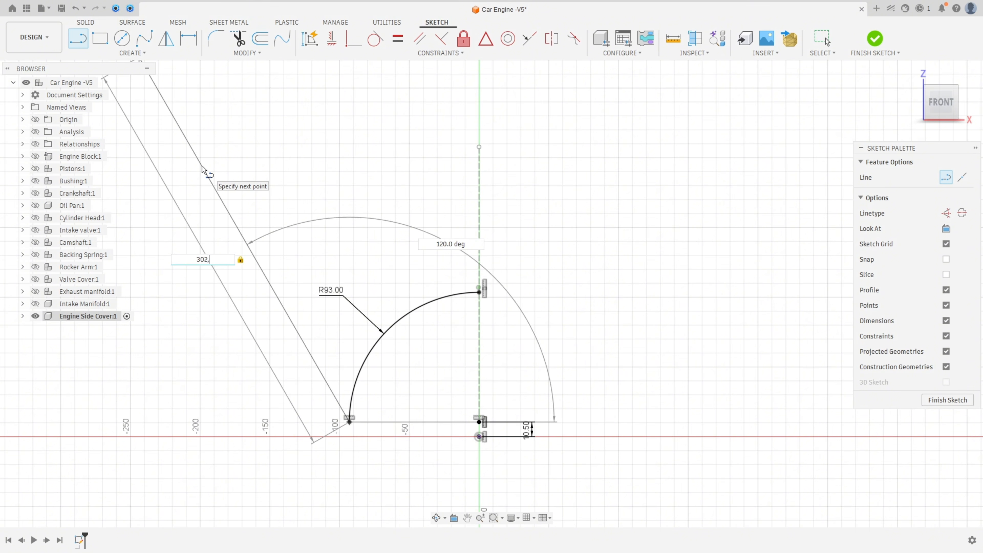
{"action": "type", "text": ",56"}
{"action": "key", "text": "Return"}
{"action": "scroll", "coordinate": [251, 238], "scroll_direction": "down", "scroll_amount": 4}
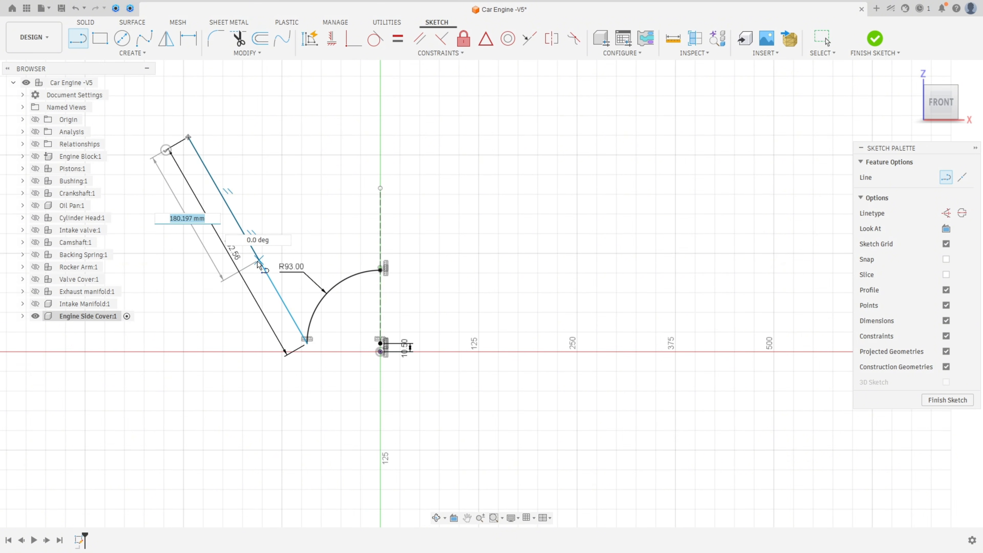
{"action": "key", "text": "Escape"}
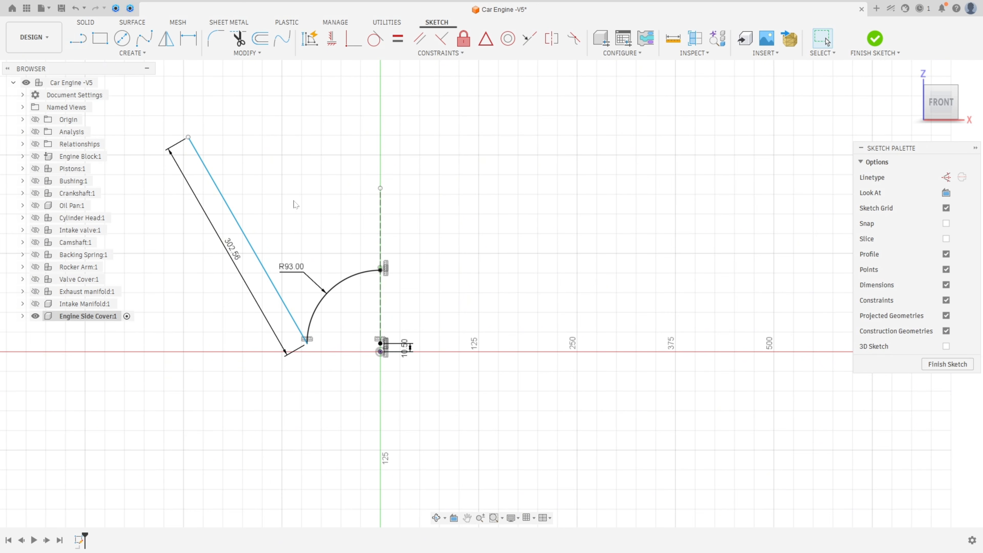
Dimension the angle between the slanted line and the vertical construction line as 31.6 degrees
{"action": "key", "text": "d"}
{"action": "left_click", "coordinate": [250, 239]}
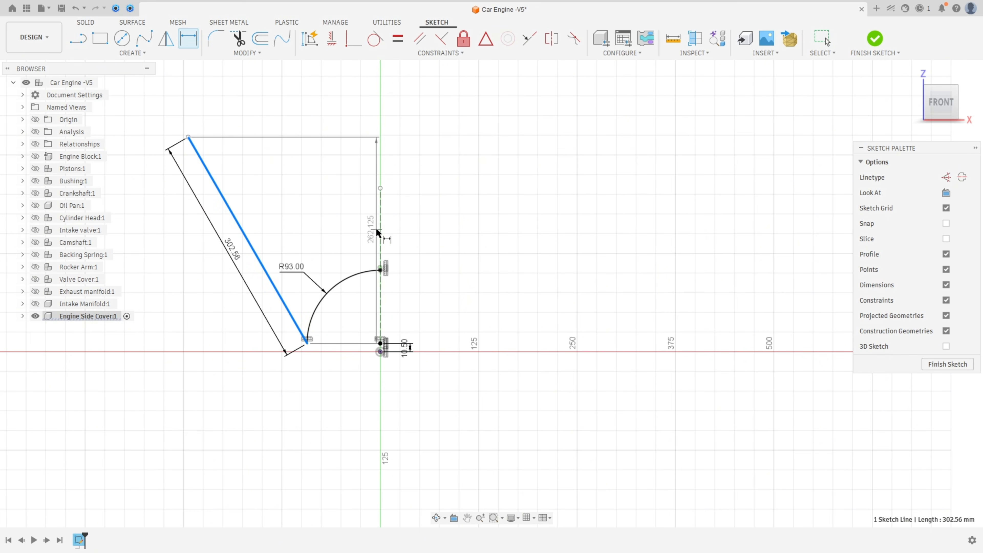
{"action": "left_click", "coordinate": [379, 231]}
{"action": "left_click", "coordinate": [316, 228]}
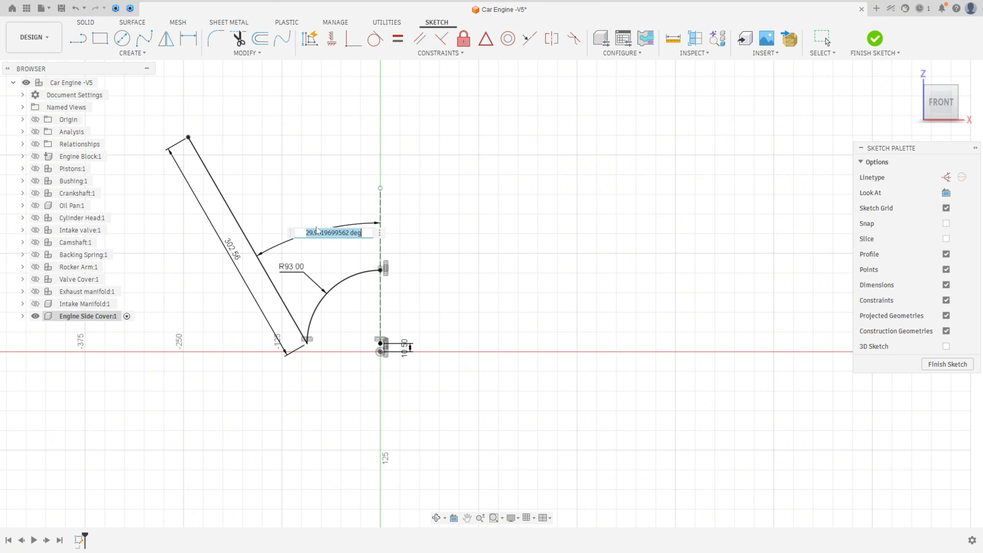
{"action": "type", "text": "31,6"}
{"action": "key", "text": "Return"}
{"action": "middle_click_drag", "start_coordinate": [283, 197], "coordinate": [334, 230]}
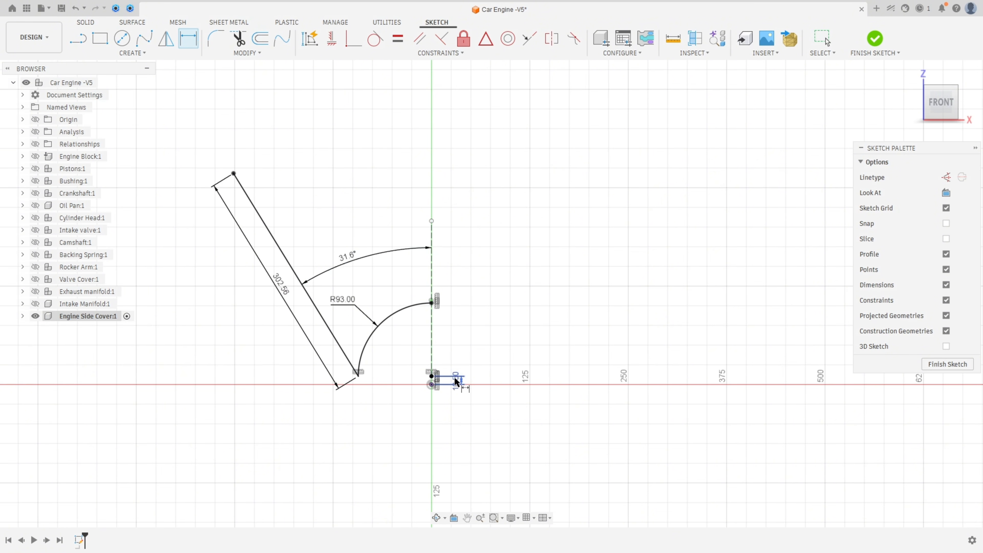
Move the 10.5 mm dimension text up, clear of the arc's centre and the origin
{"action": "left_click_drag", "start_coordinate": [457, 382], "coordinate": [461, 354]}
{"action": "key", "text": "d"}
{"action": "middle_click_drag", "start_coordinate": [341, 301], "coordinate": [380, 338]}
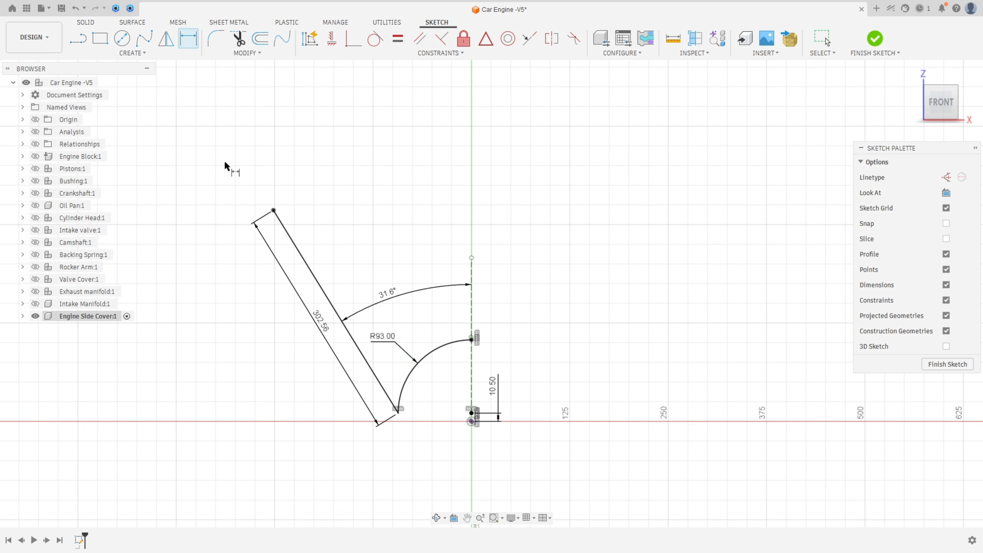
Draw a three-point arc from the slanted line's upper end, bulging downward and ending above and to the right of its start
{"action": "left_click", "coordinate": [133, 53]}
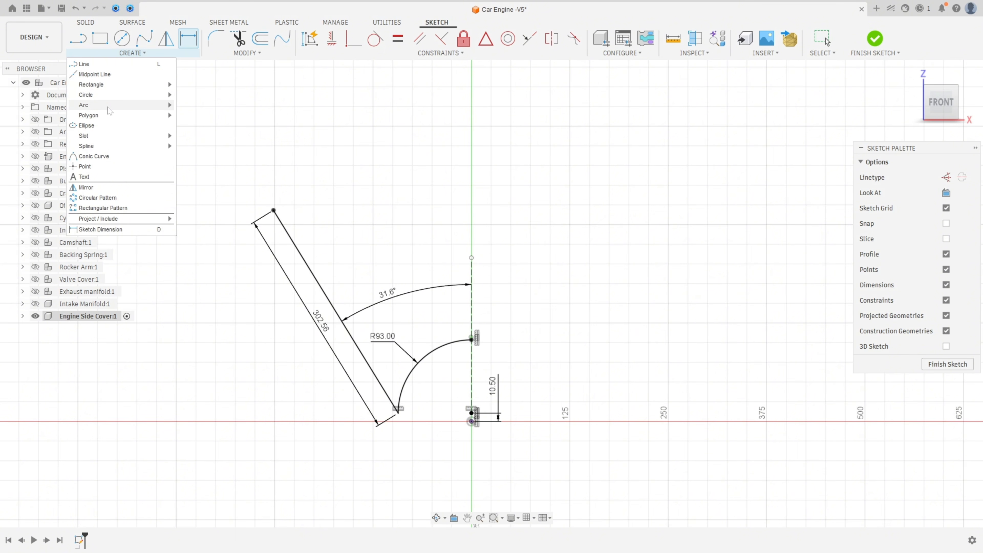
{"action": "mouse_move", "coordinate": [112, 105]}
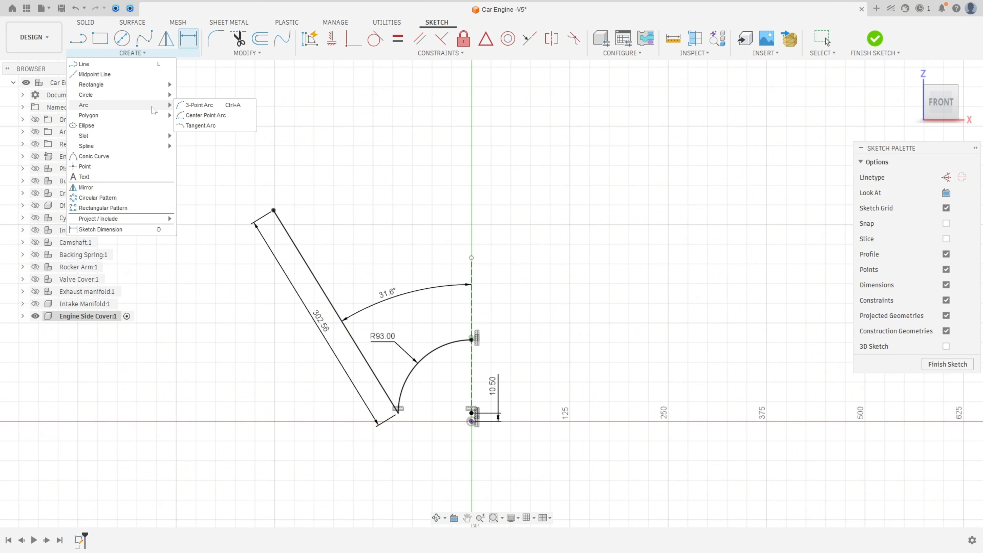
{"action": "left_click", "coordinate": [197, 105]}
{"action": "left_click", "coordinate": [274, 210]}
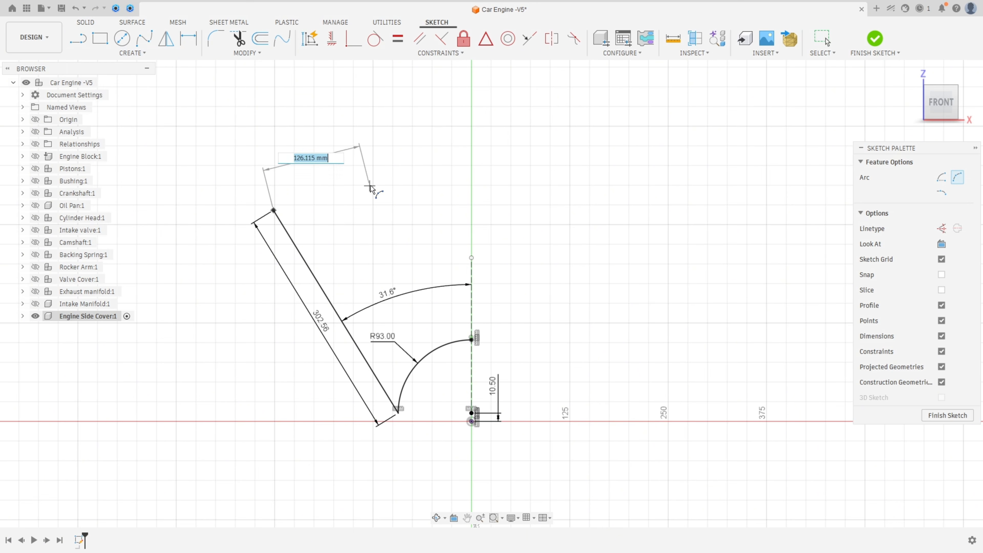
{"action": "left_click", "coordinate": [370, 165]}
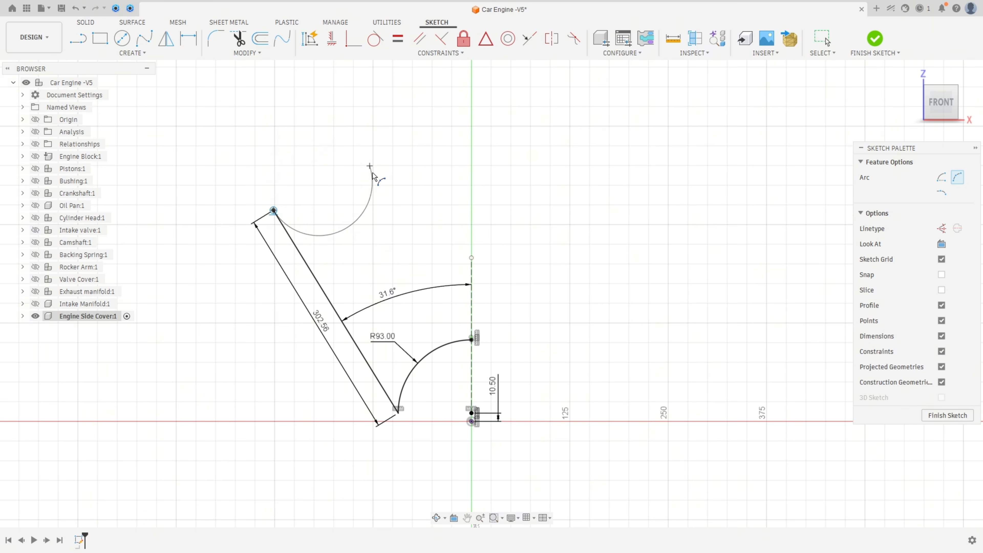
{"action": "left_click", "coordinate": [377, 197]}
{"action": "key", "text": "Escape"}
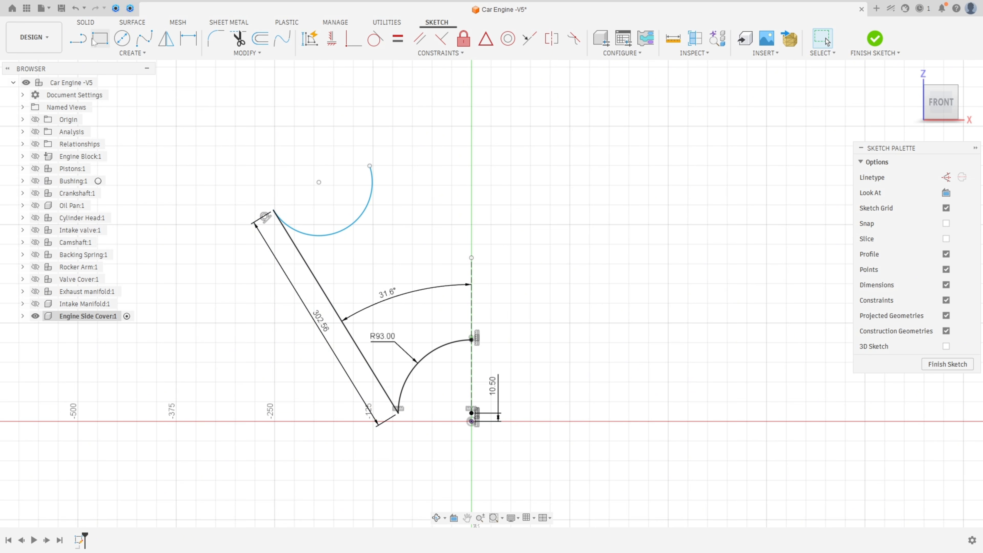
Draw a line from the new arc's free end sloping down about 45 degrees, continued by a short horizontal line to above the construction line
{"action": "left_click", "coordinate": [78, 39]}
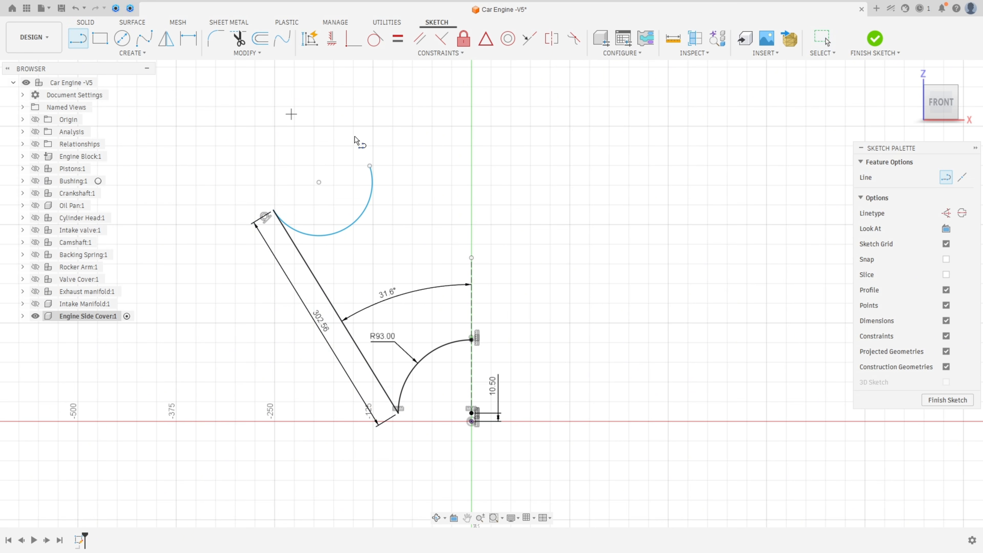
{"action": "left_click", "coordinate": [370, 166]}
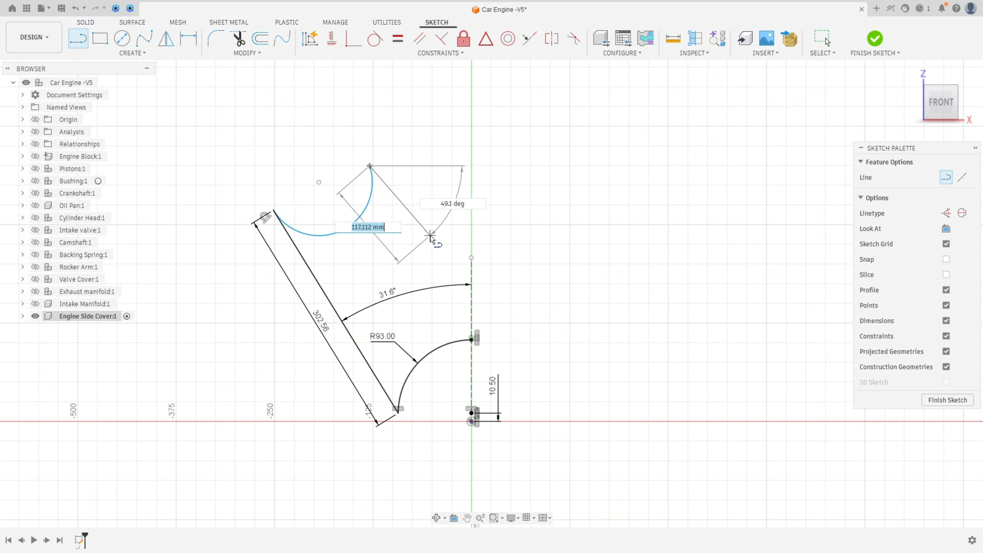
{"action": "left_click", "coordinate": [433, 230]}
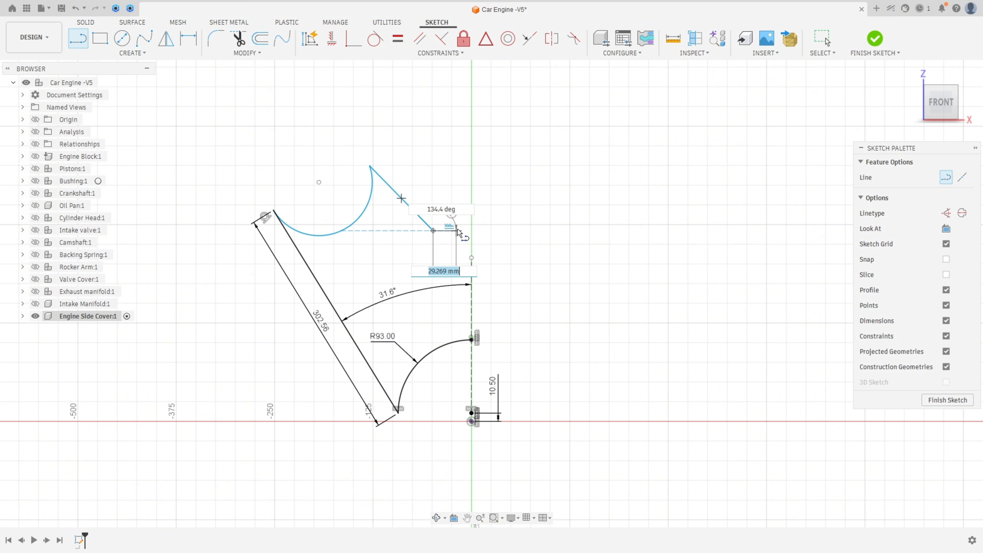
{"action": "left_click", "coordinate": [471, 231]}
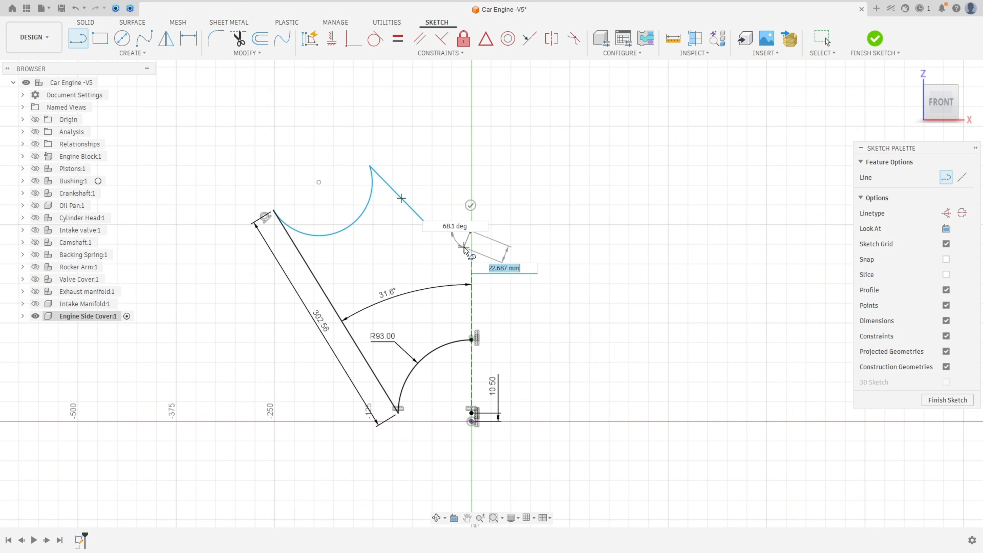
{"action": "key", "text": "Escape"}
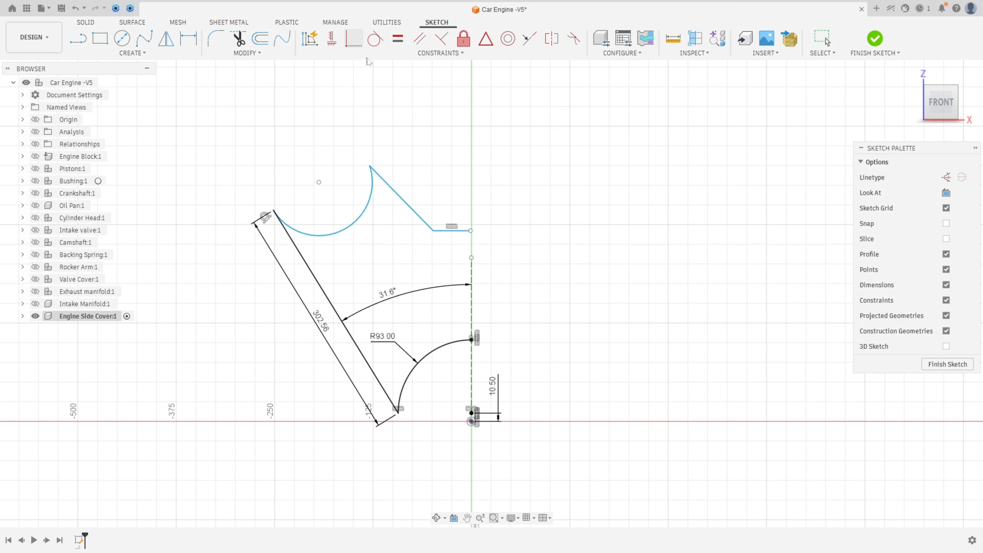
Make the short horizontal line's free end coincident with the upper endpoint of the vertical construction line
{"action": "left_click", "coordinate": [355, 40]}
{"action": "left_click", "coordinate": [471, 257]}
{"action": "left_click", "coordinate": [470, 231]}
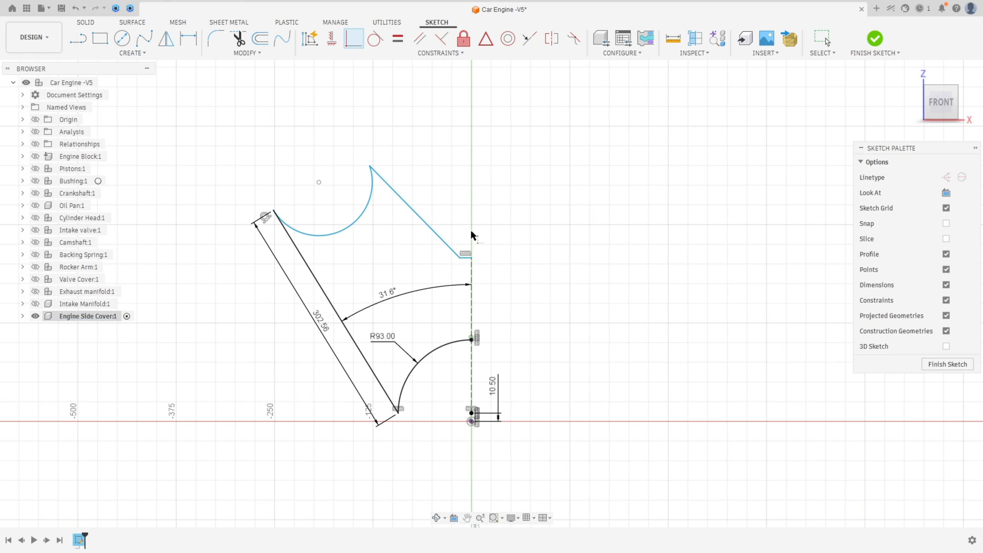
Make the upper arc tangent to the sloping line that starts at its free end
{"action": "scroll", "coordinate": [450, 244], "scroll_direction": "up", "scroll_amount": 1}
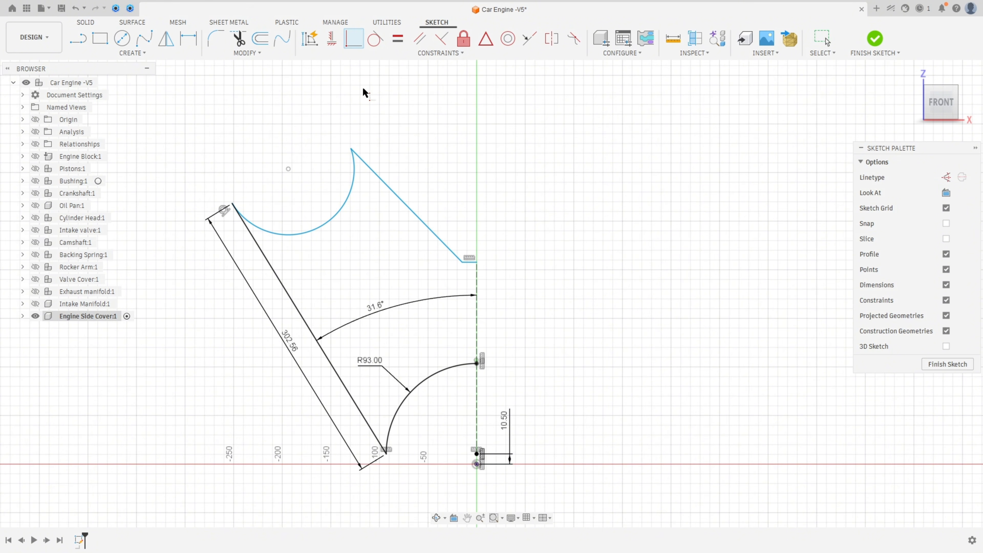
{"action": "left_click", "coordinate": [381, 43]}
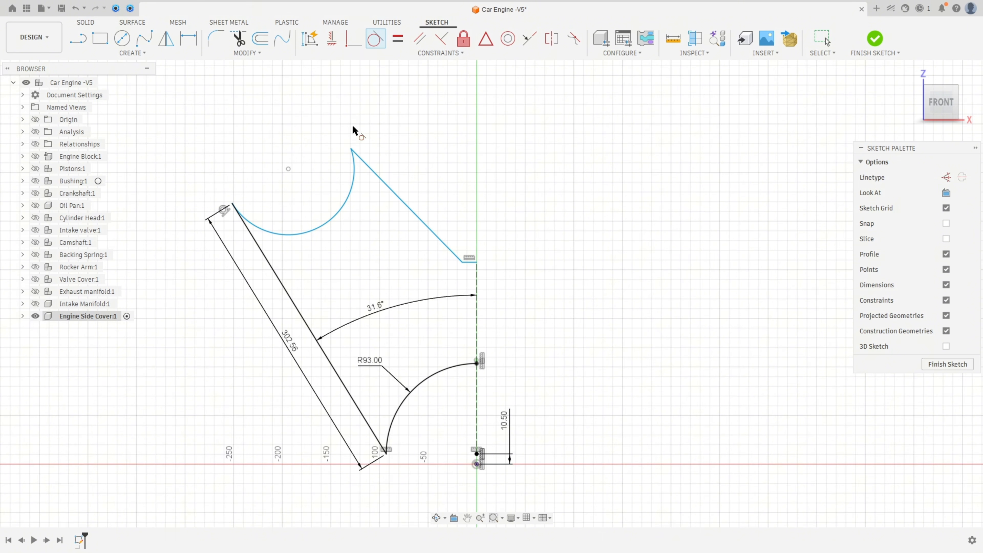
{"action": "left_click", "coordinate": [353, 167]}
{"action": "left_click", "coordinate": [368, 167]}
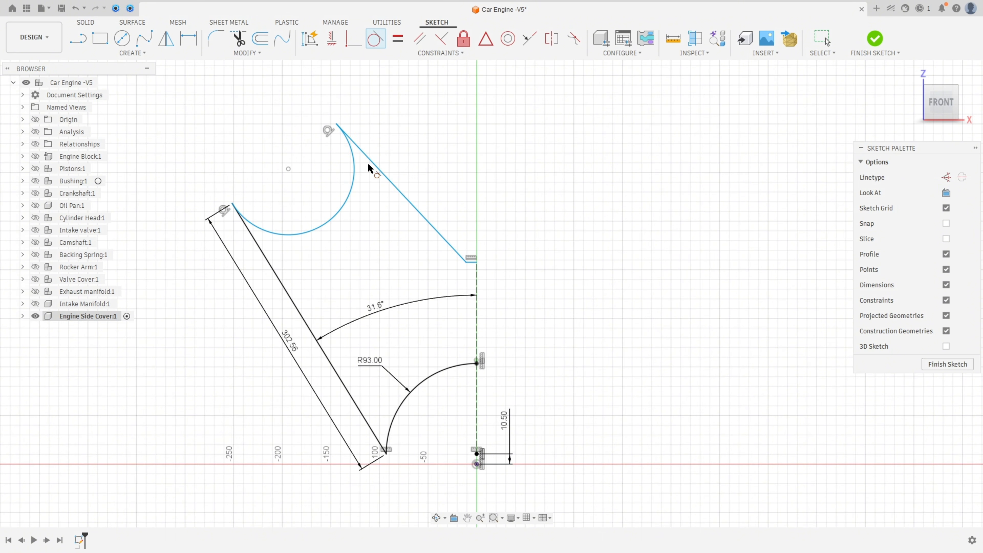
Dimension the angle between the upper sloping line and the vertical construction line as 56.8 degrees
{"action": "left_click", "coordinate": [189, 40]}
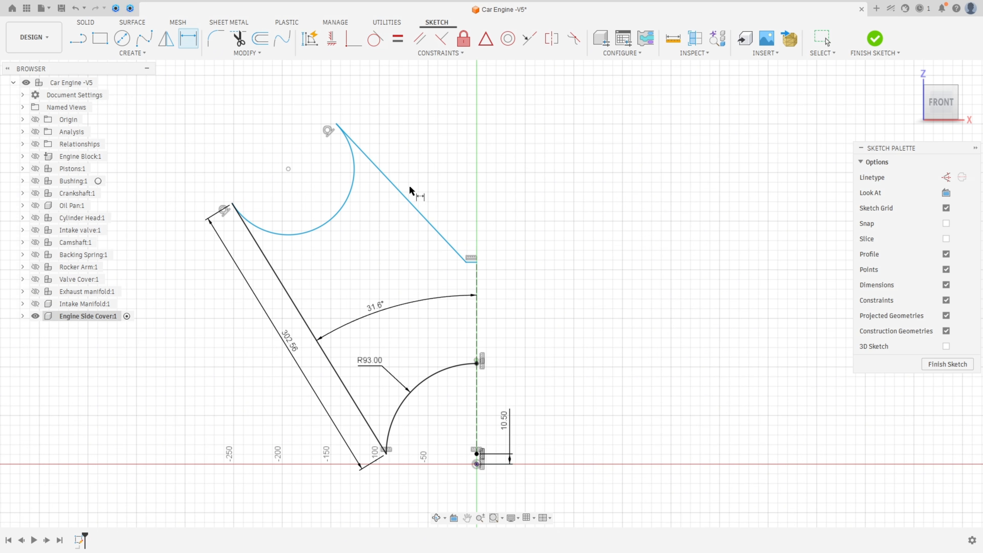
{"action": "left_click", "coordinate": [416, 209]}
{"action": "left_click", "coordinate": [476, 281]}
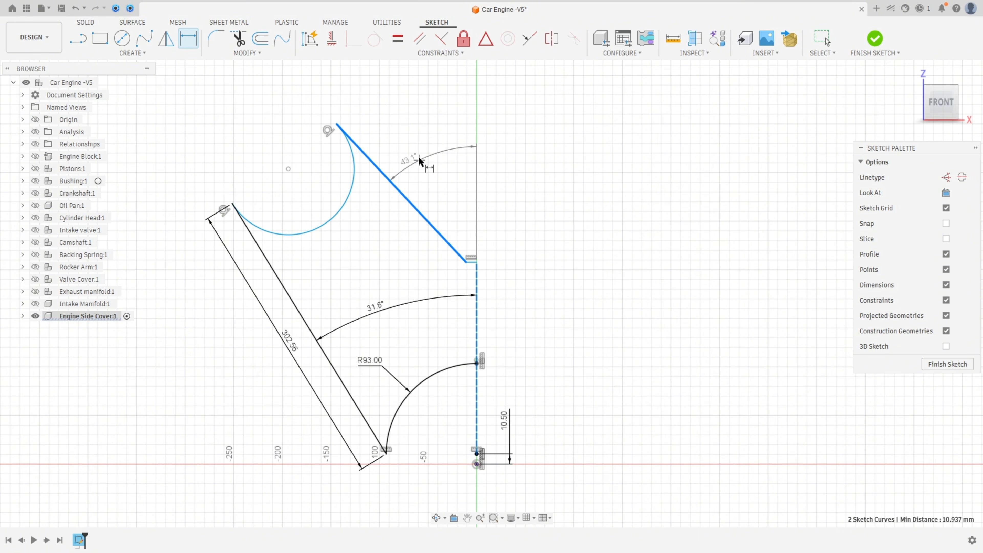
{"action": "left_click", "coordinate": [412, 139]}
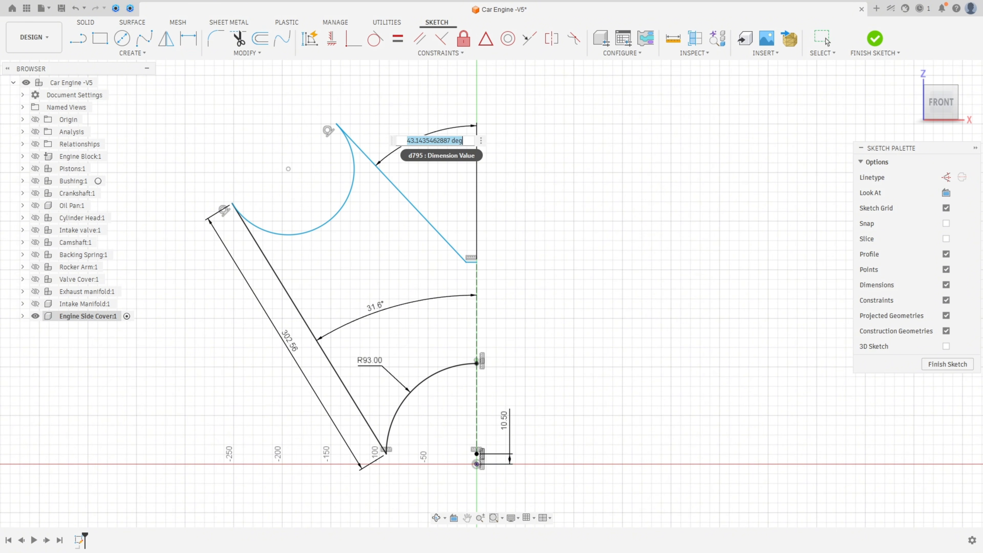
{"action": "type", "text": "56,8"}
{"action": "key", "text": "Return"}
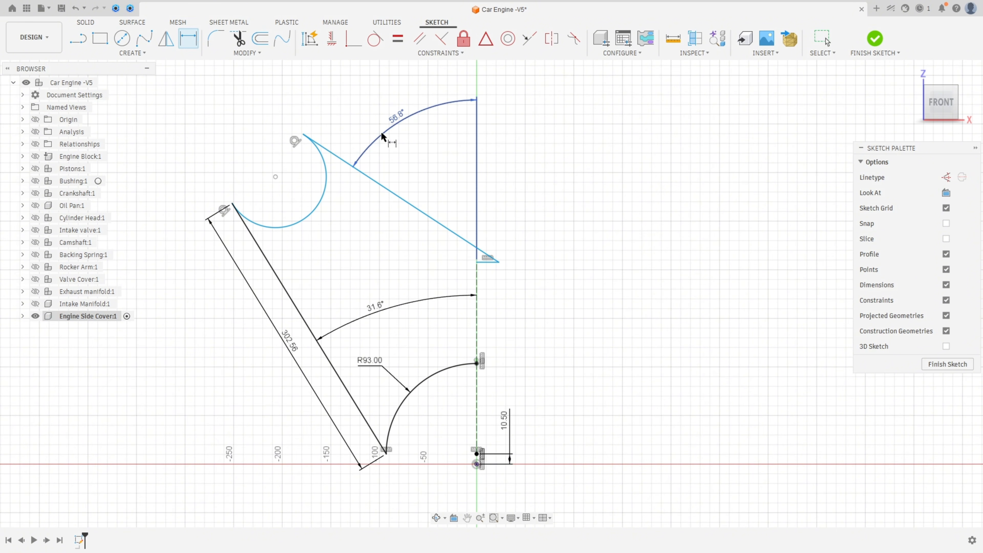
Move the upper sloping line's lower end back left of the construction line and dimension its horizontal distance from that line as 24.85 mm
{"action": "left_click_drag", "start_coordinate": [499, 262], "coordinate": [447, 255]}
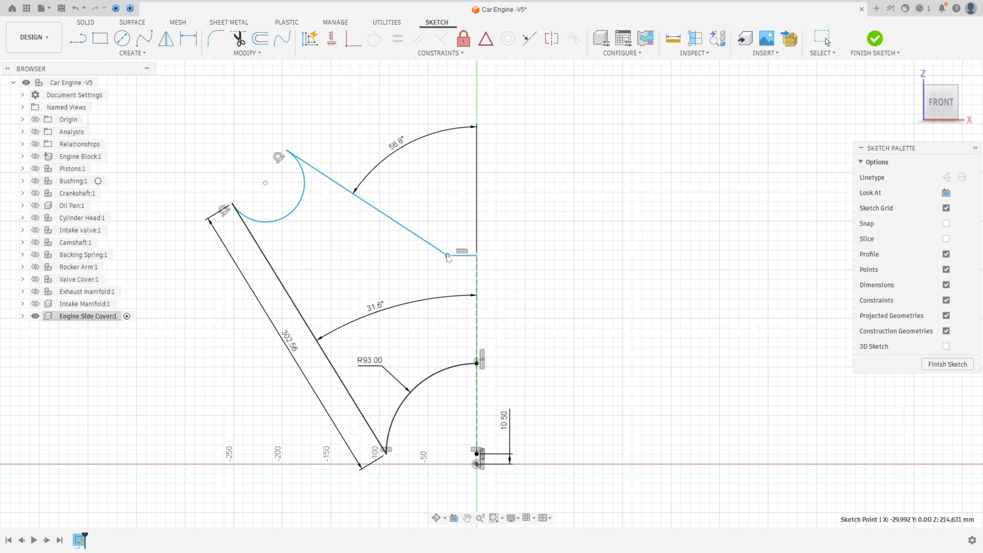
{"action": "left_click", "coordinate": [195, 40]}
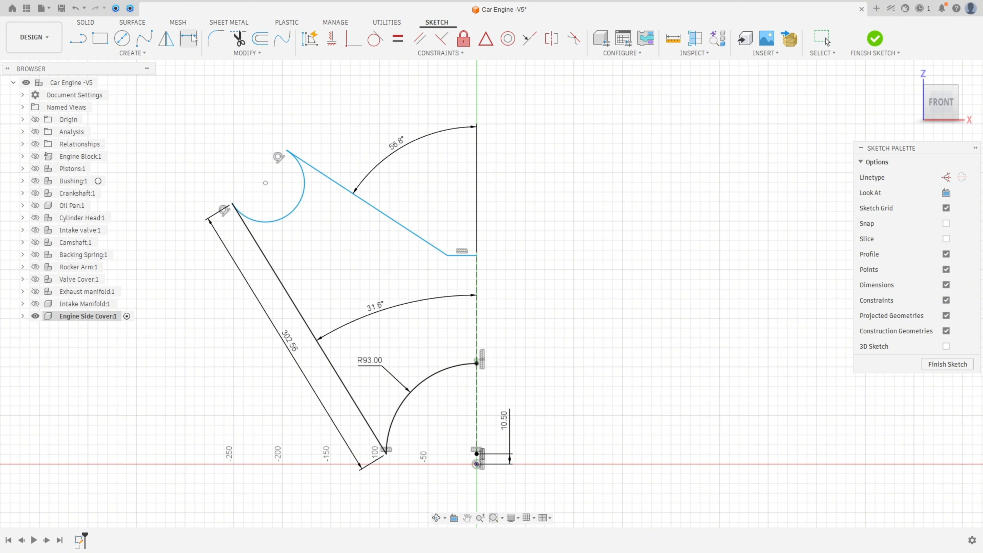
{"action": "left_click", "coordinate": [447, 256]}
{"action": "left_click", "coordinate": [482, 280]}
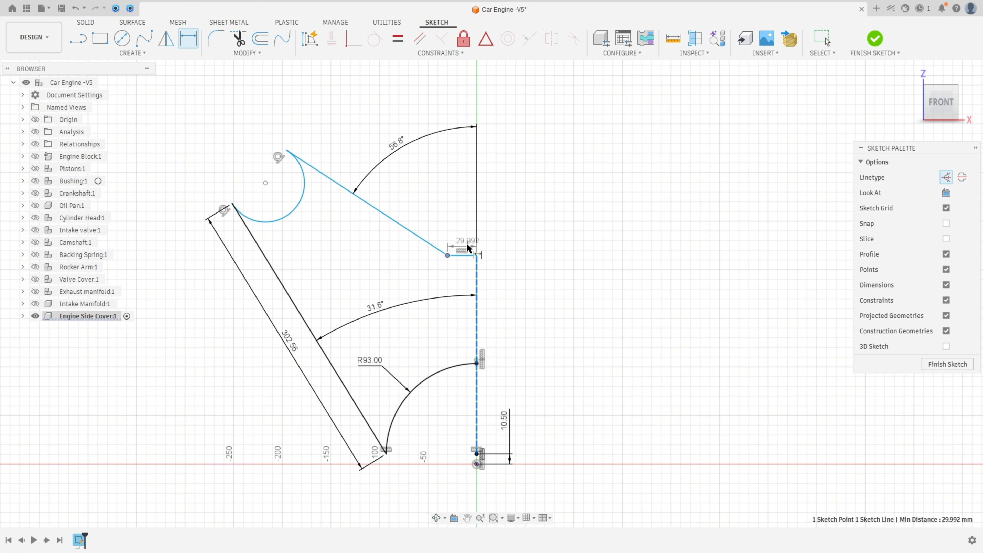
{"action": "left_click", "coordinate": [463, 222]}
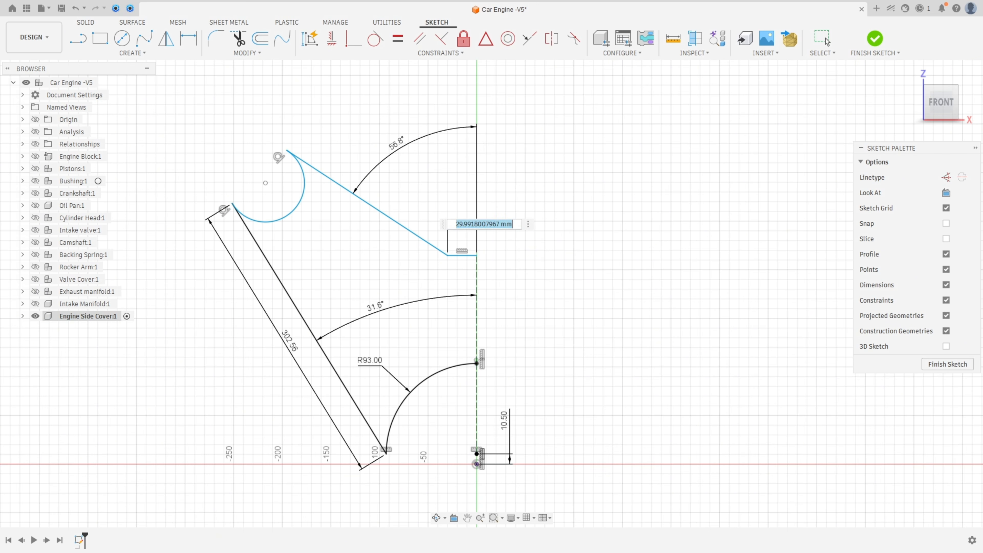
{"action": "type", "text": "24,85"}
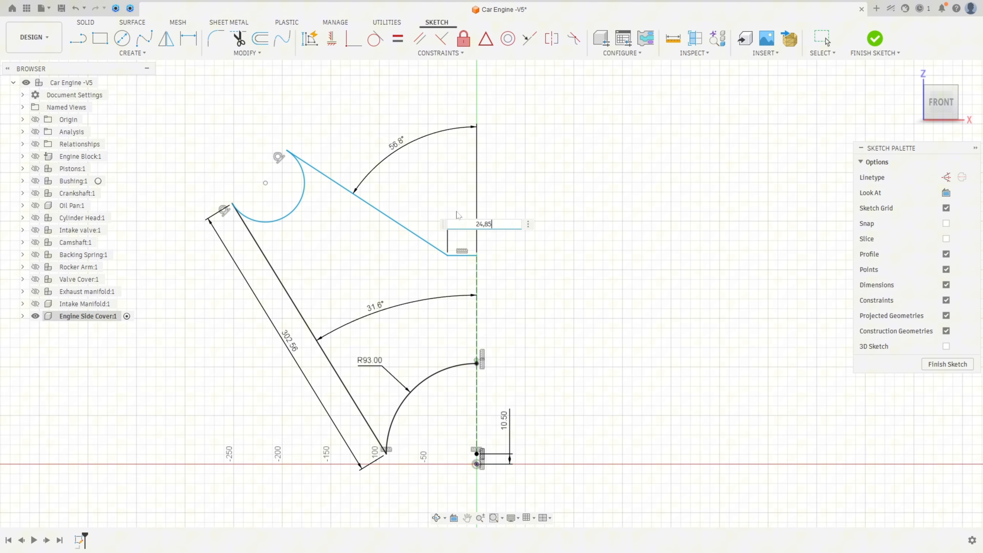
{"action": "key", "text": "Return"}
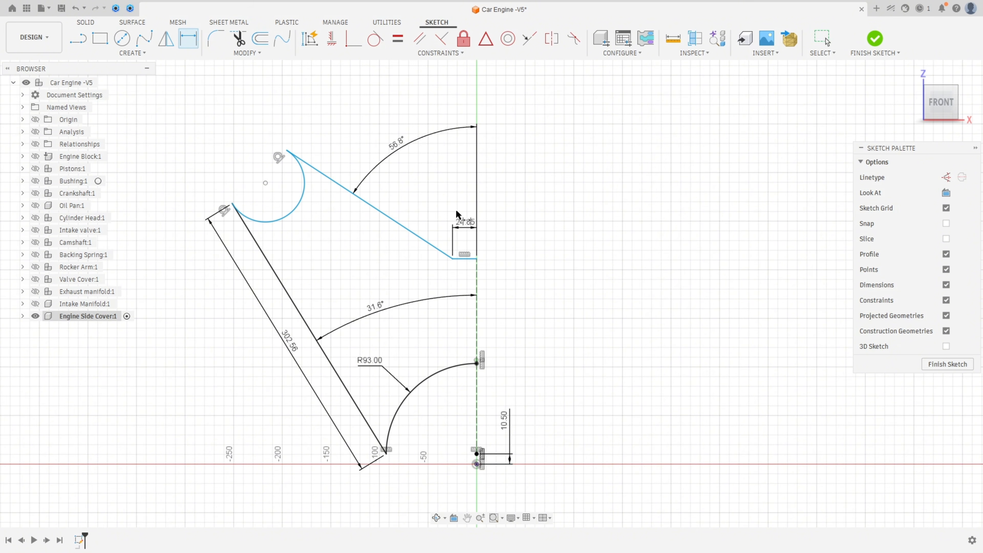
Dimension the upper sloping line's length as 178.6 mm and reposition the 24.85 mm dimension below the short horizontal line
{"action": "left_click", "coordinate": [385, 215]}
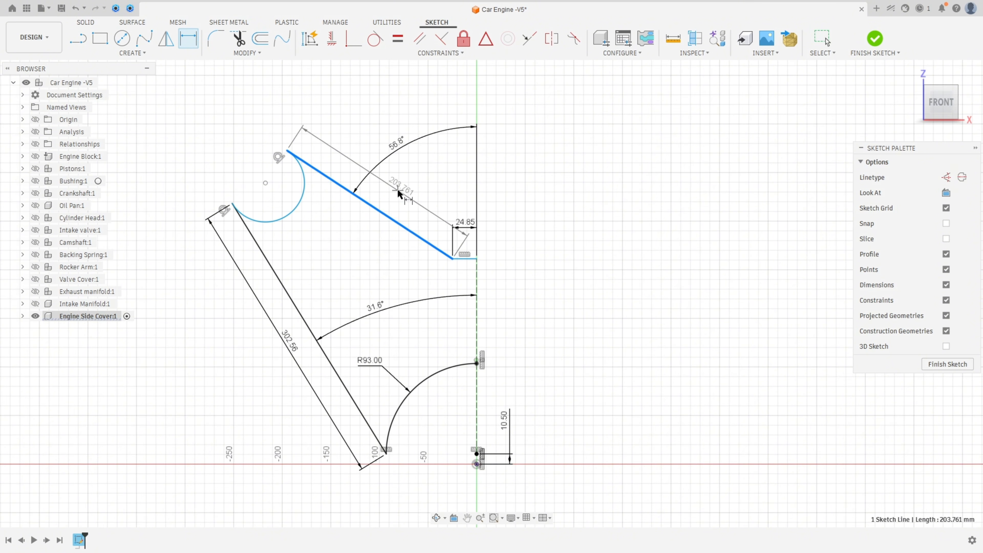
{"action": "left_click", "coordinate": [397, 193]}
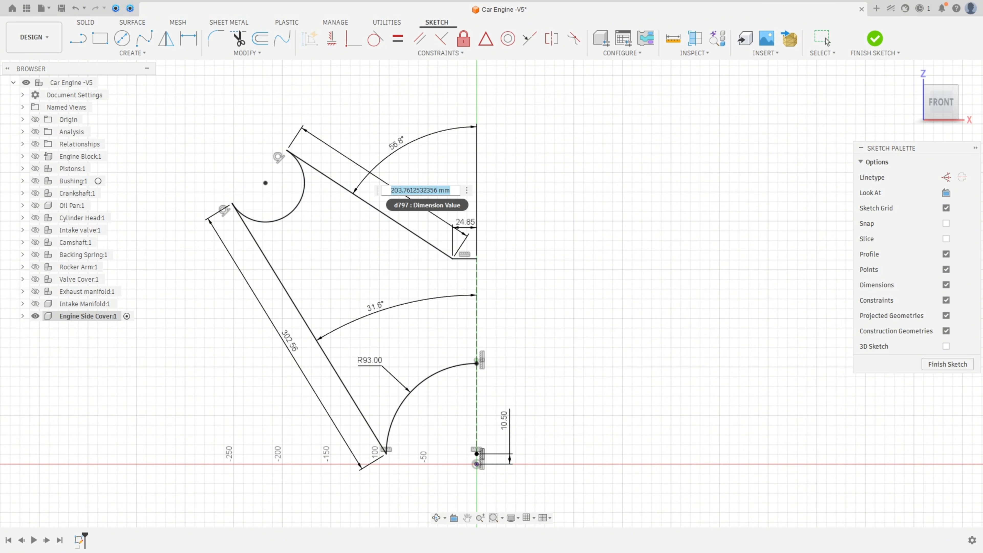
{"action": "type", "text": "178,6"}
{"action": "key", "text": "Return"}
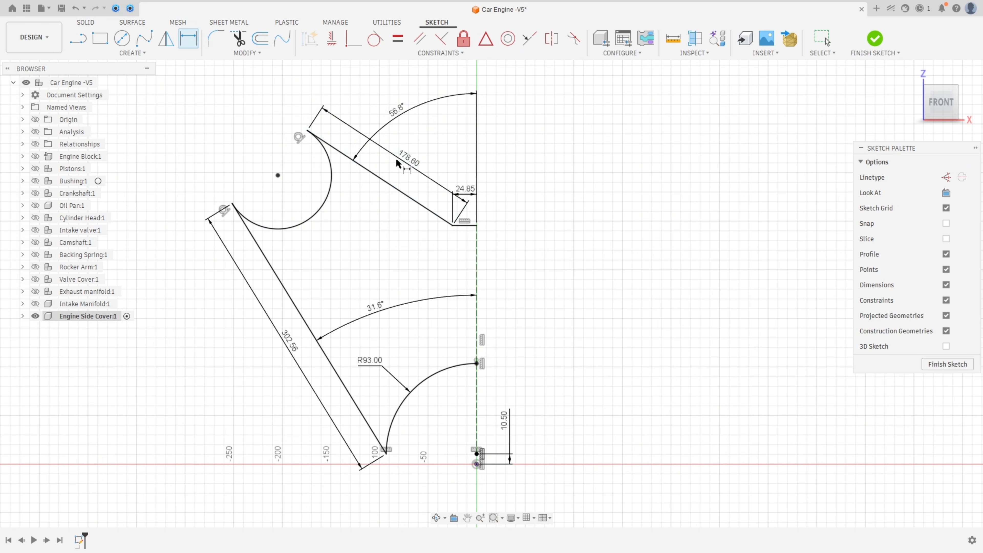
{"action": "key", "text": "Escape"}
{"action": "left_click_drag", "start_coordinate": [458, 236], "coordinate": [460, 252]}
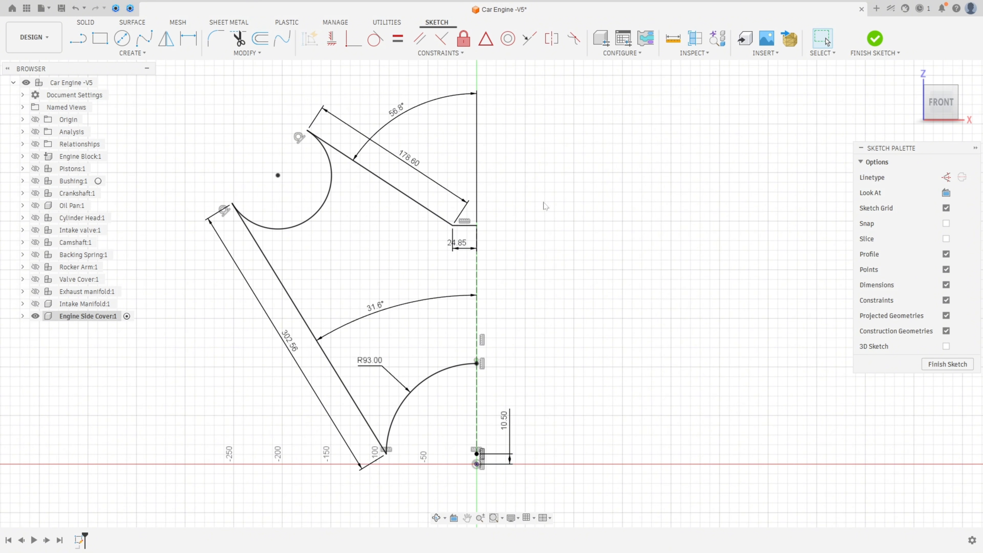
{"action": "left_click_drag", "start_coordinate": [464, 251], "coordinate": [431, 255]}
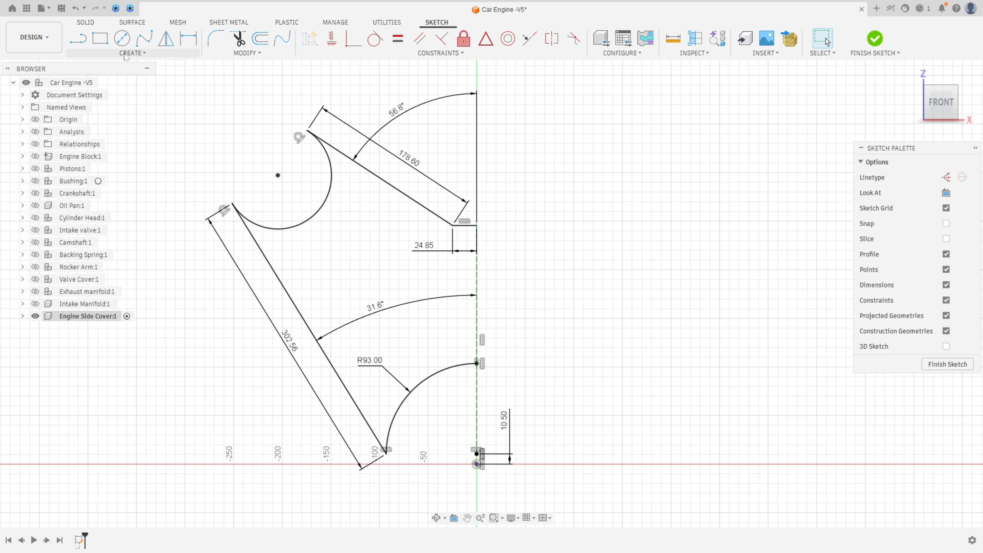
Mirror the outline's three lines and two arcs about the vertical construction line to close the cover profile
{"action": "left_click", "coordinate": [141, 54]}
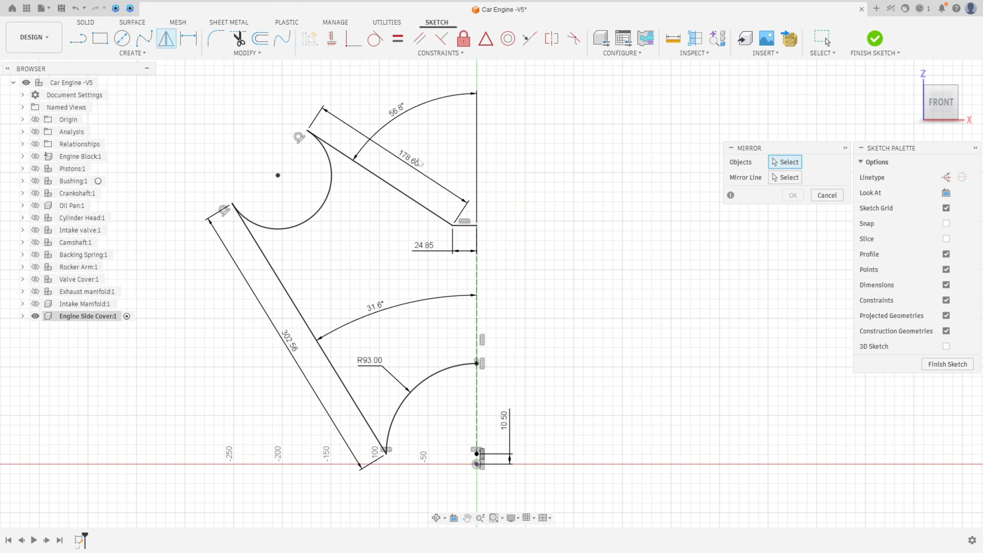
{"action": "left_click", "coordinate": [466, 226]}
{"action": "left_click", "coordinate": [433, 212]}
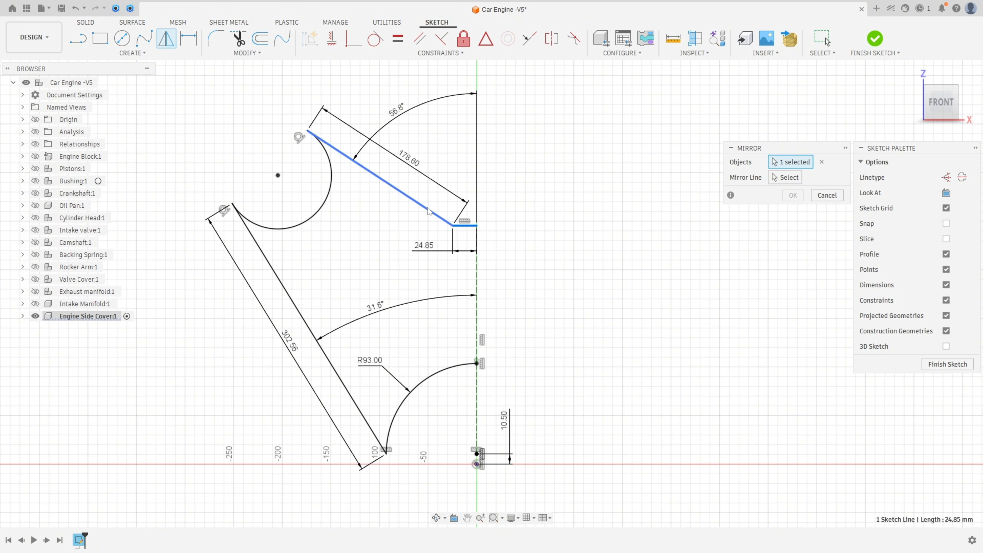
{"action": "left_click", "coordinate": [330, 196]}
{"action": "left_click", "coordinate": [265, 254]}
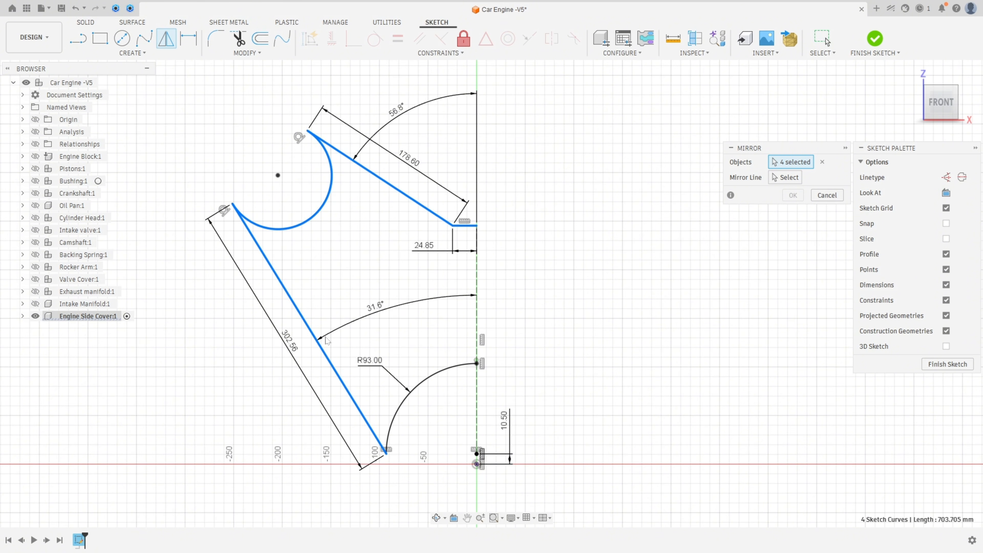
{"action": "left_click", "coordinate": [398, 413]}
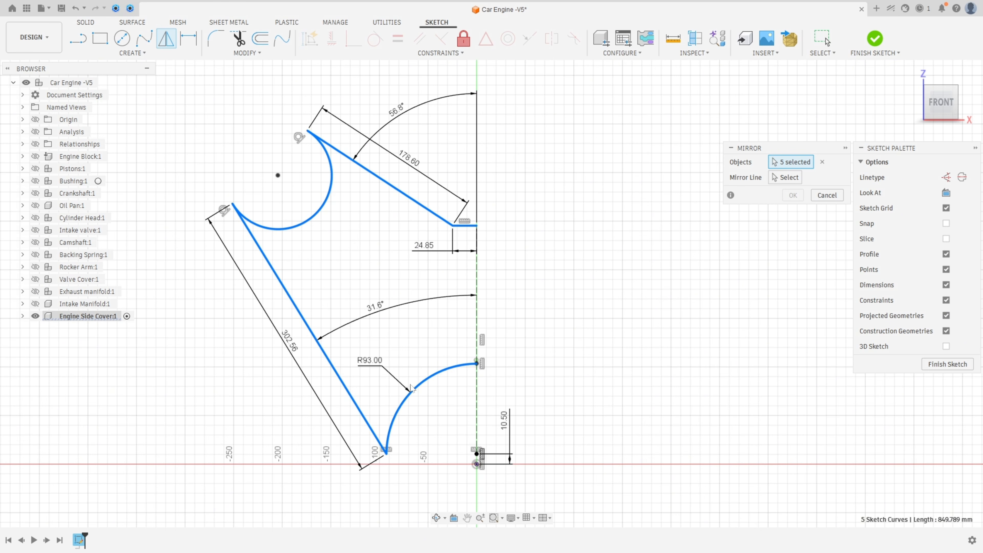
{"action": "left_click", "coordinate": [786, 177]}
{"action": "left_click", "coordinate": [477, 316]}
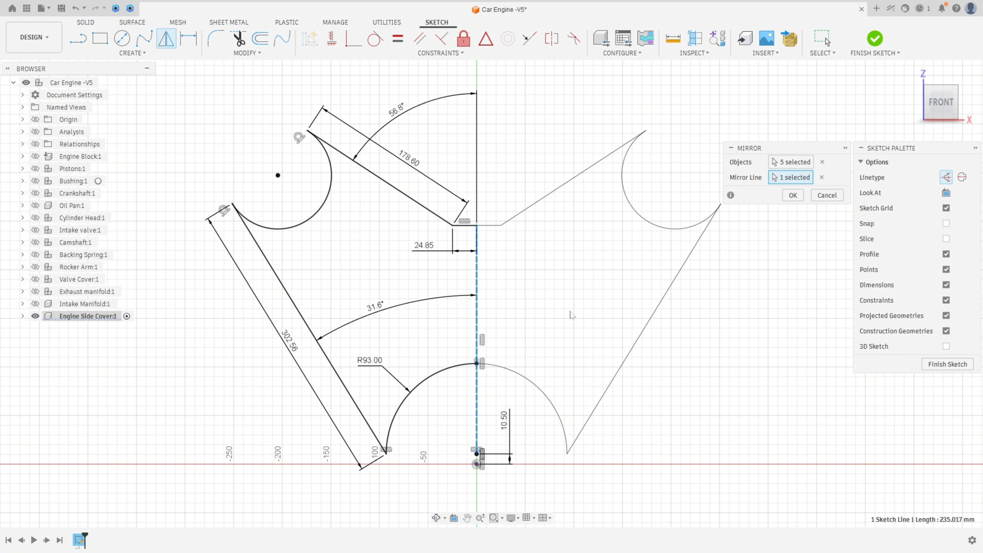
{"action": "left_click", "coordinate": [793, 196]}
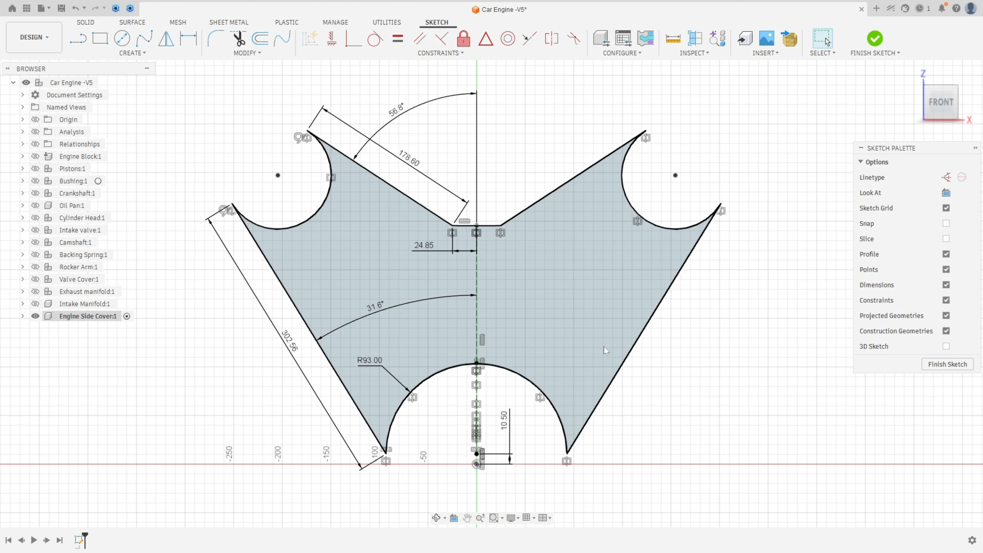
Hide the constraint symbols, expand the Engine Side Cover's sketches in the browser, and finish the outline sketch
{"action": "left_click", "coordinate": [602, 352]}
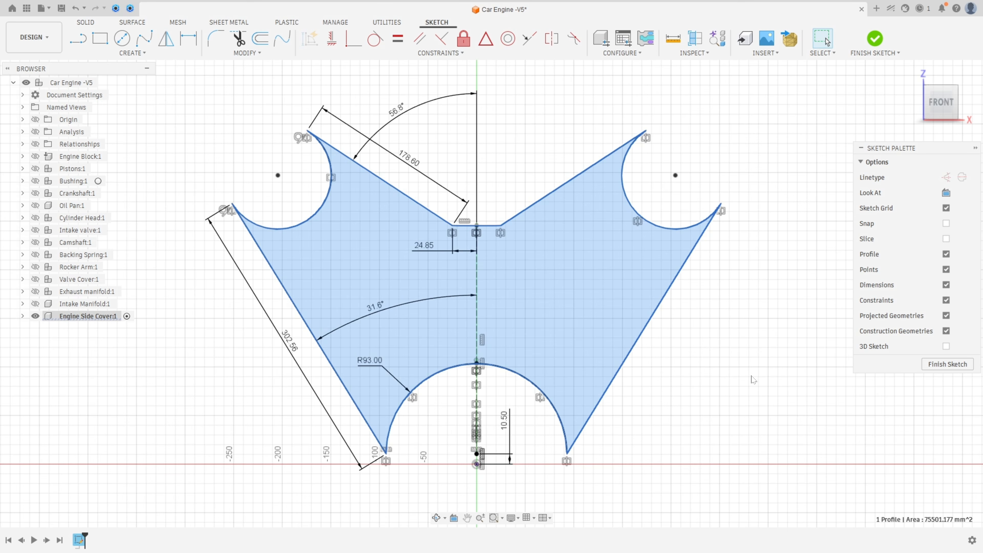
{"action": "left_click", "coordinate": [748, 378]}
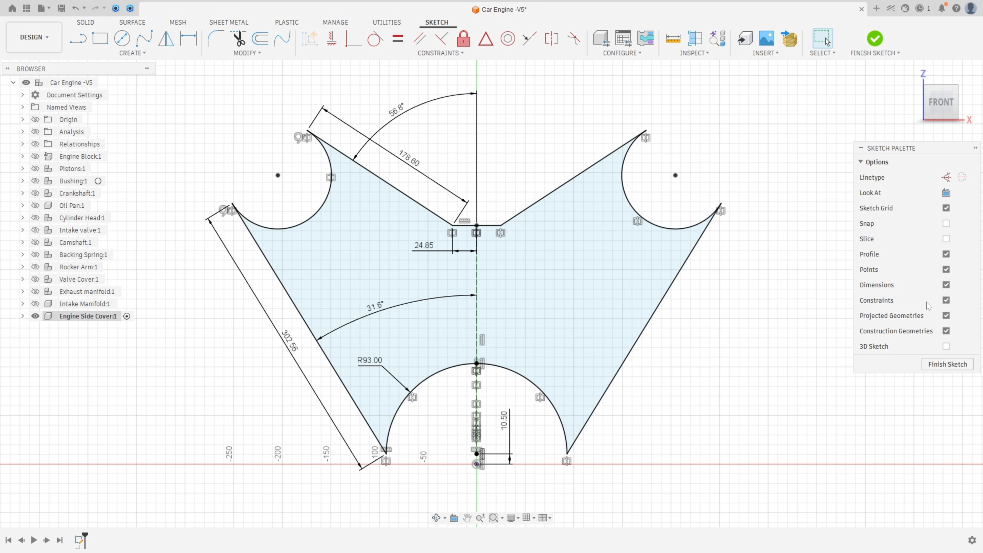
{"action": "left_click", "coordinate": [946, 301]}
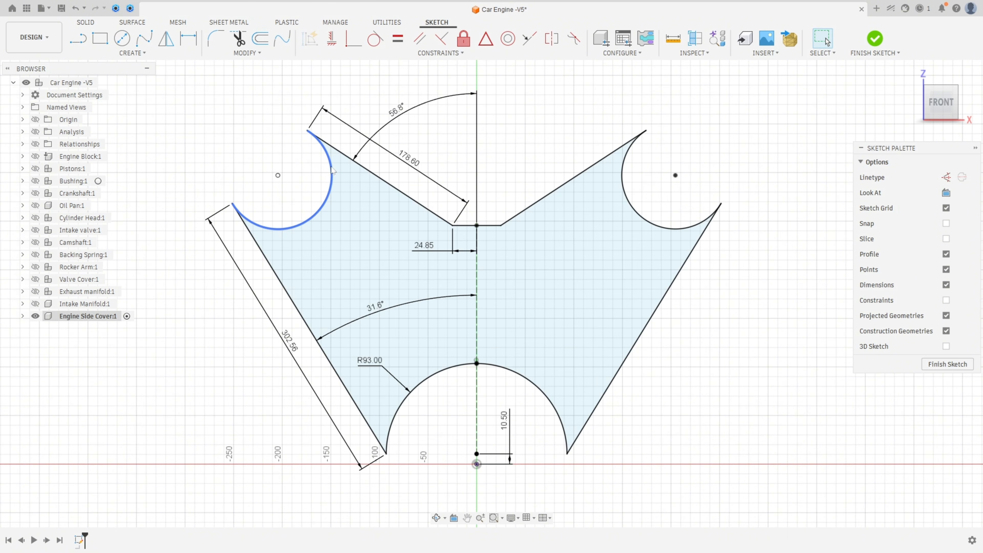
{"action": "left_click", "coordinate": [22, 317]}
{"action": "left_click", "coordinate": [32, 340]}
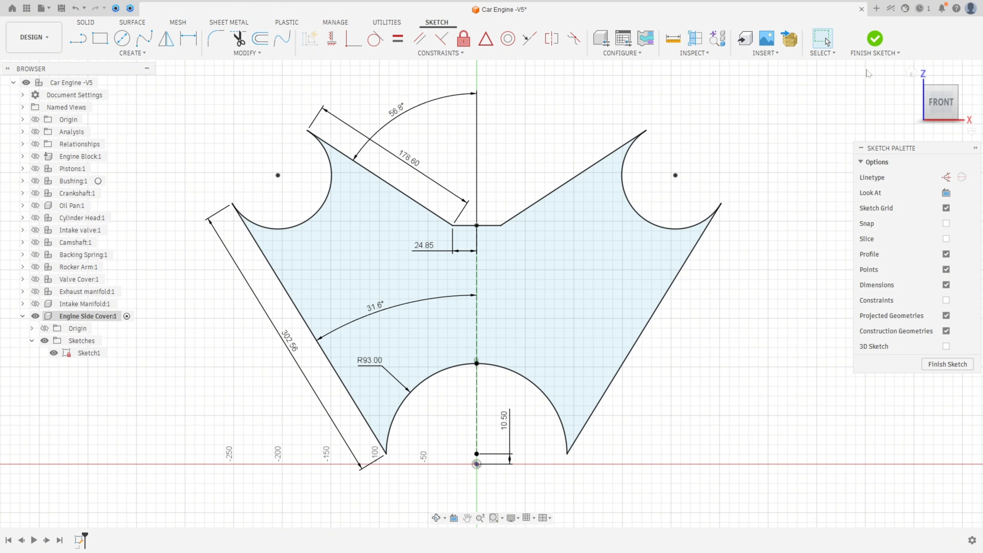
{"action": "left_click", "coordinate": [876, 44]}
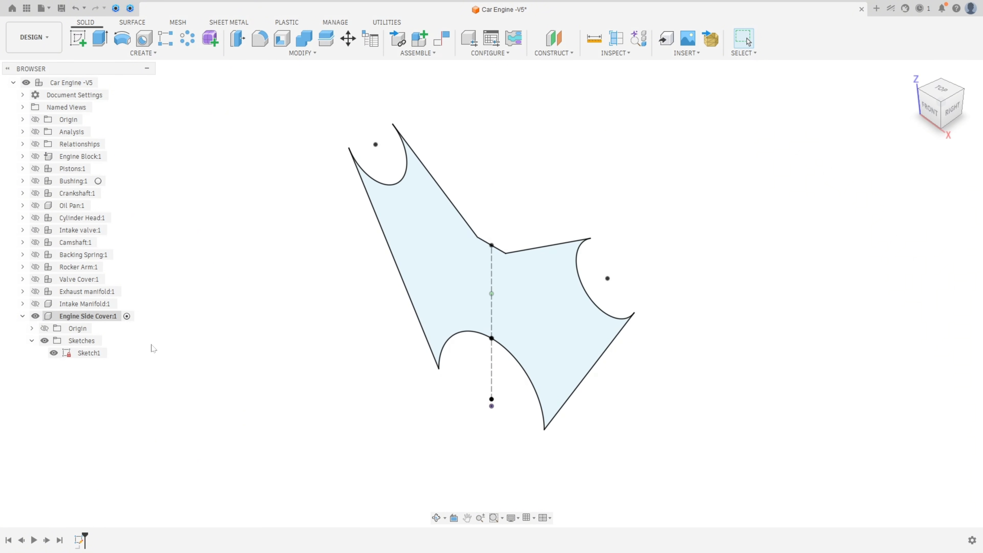
Extrude the cover profile 44.45 mm to one side with a 5° taper angle as a new body
{"action": "left_click", "coordinate": [100, 38]}
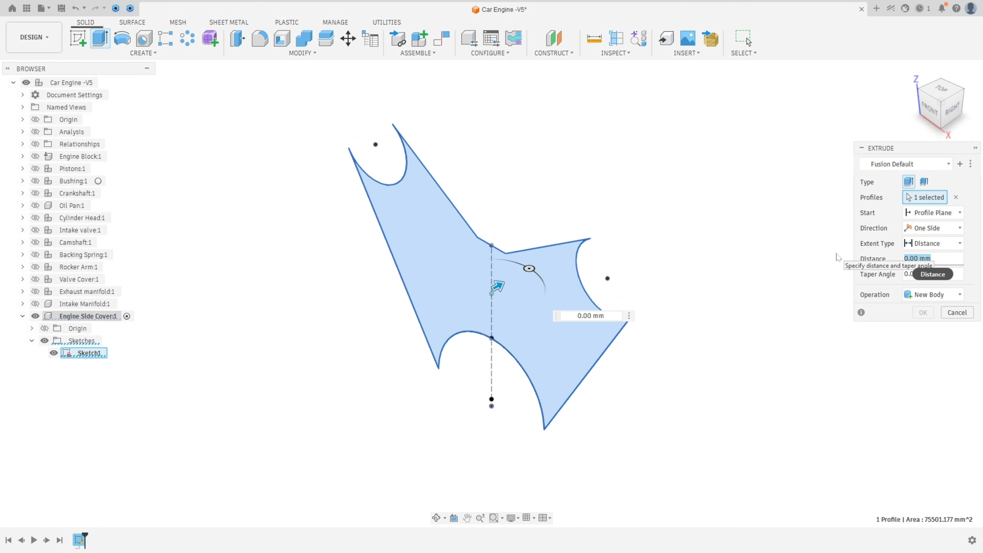
{"action": "type", "text": "44,45"}
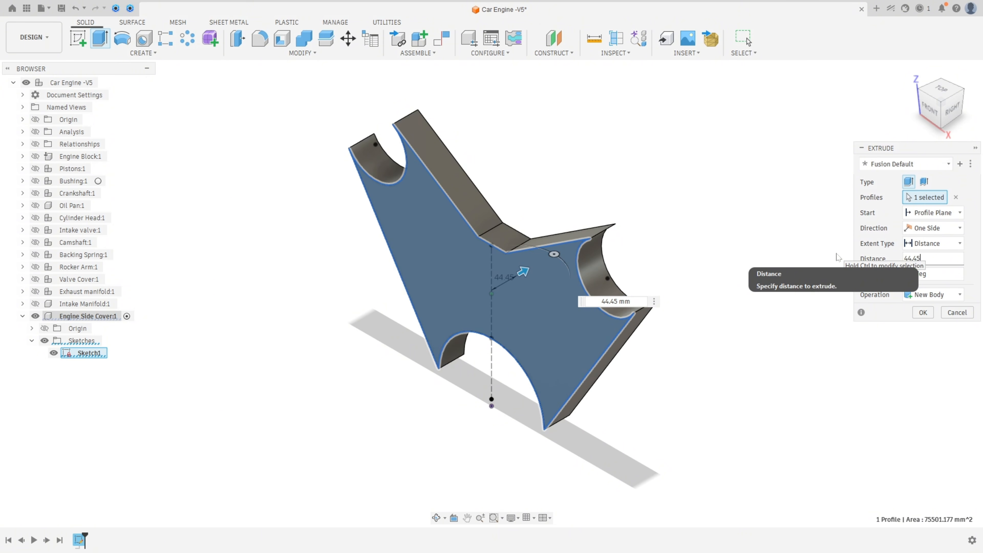
{"action": "key", "text": "Tab"}
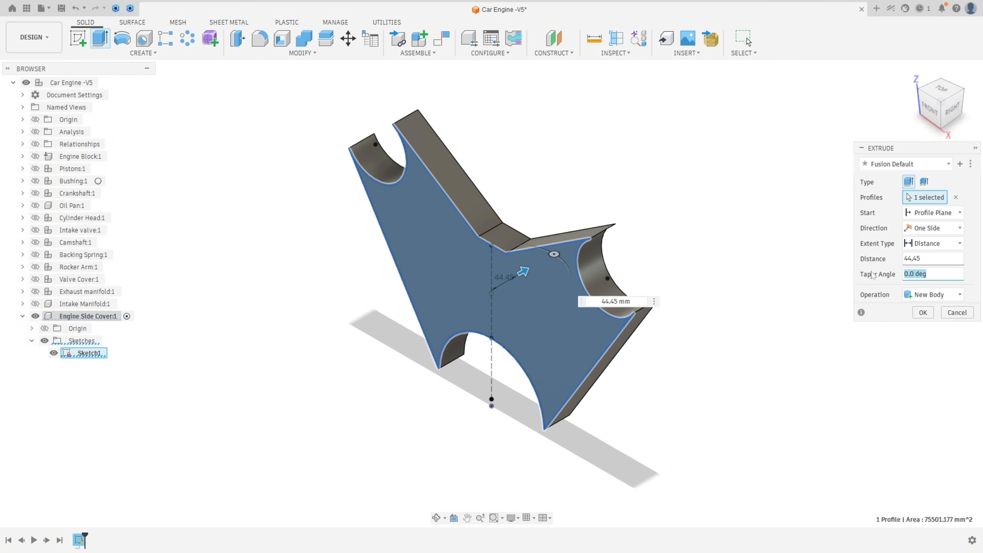
{"action": "type", "text": "5"}
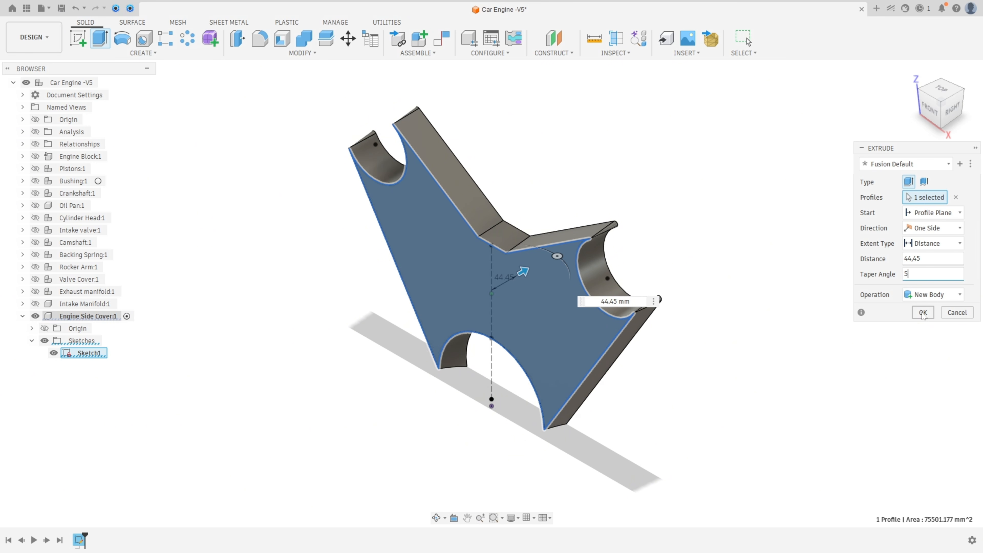
{"action": "left_click", "coordinate": [923, 313]}
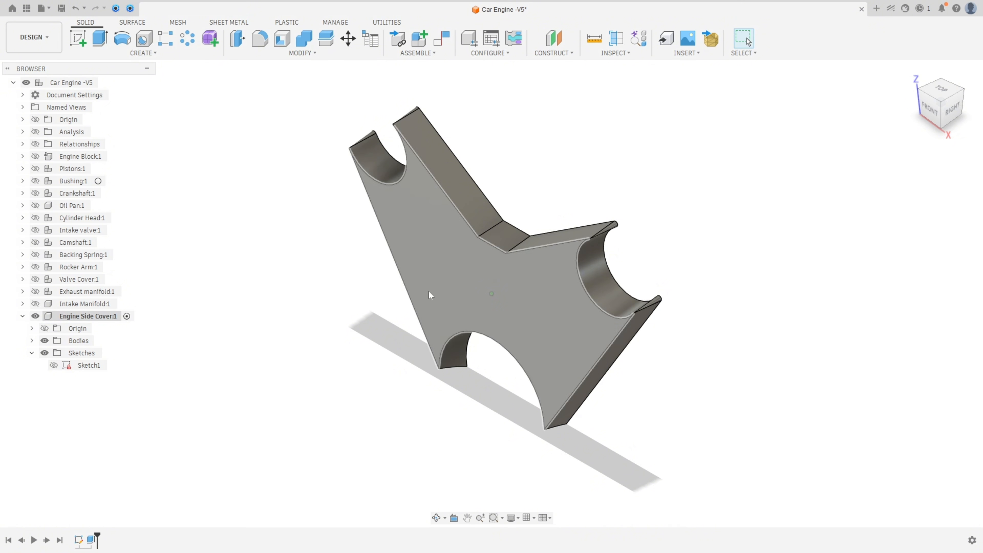
{"action": "left_click", "coordinate": [32, 341]}
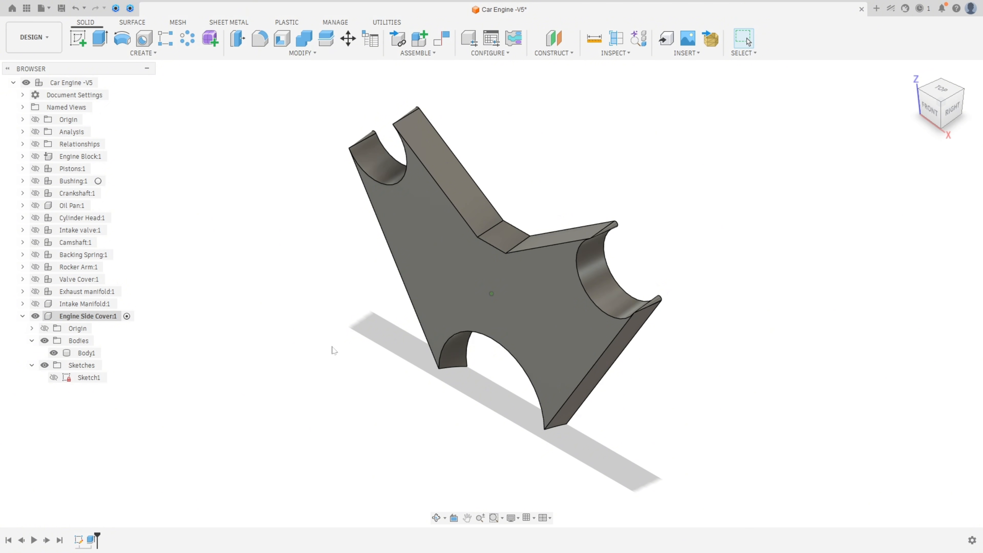
On the cover's front face, sketch an outline offset 19 mm inward from the face's edges and finish the sketch
{"action": "left_click", "coordinate": [77, 37]}
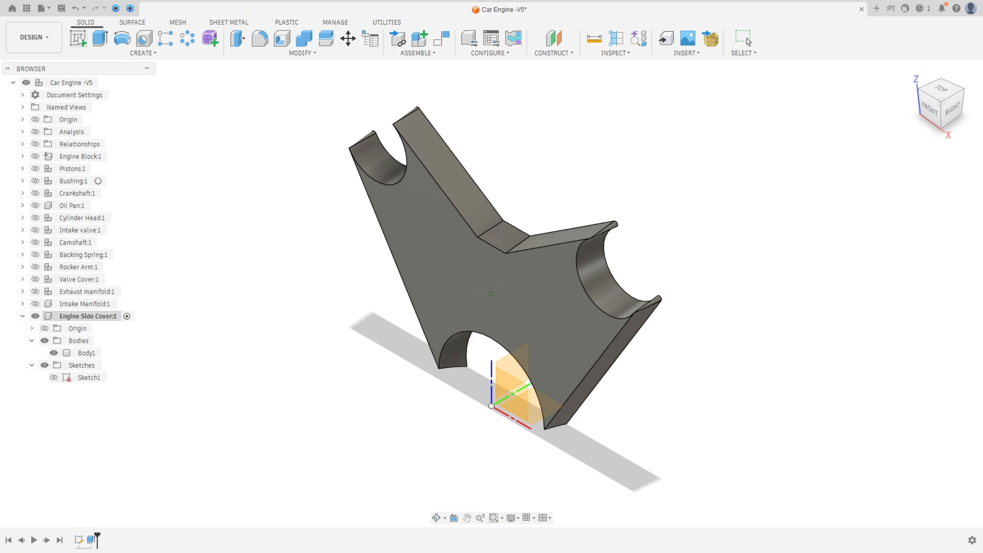
{"action": "left_click", "coordinate": [429, 279]}
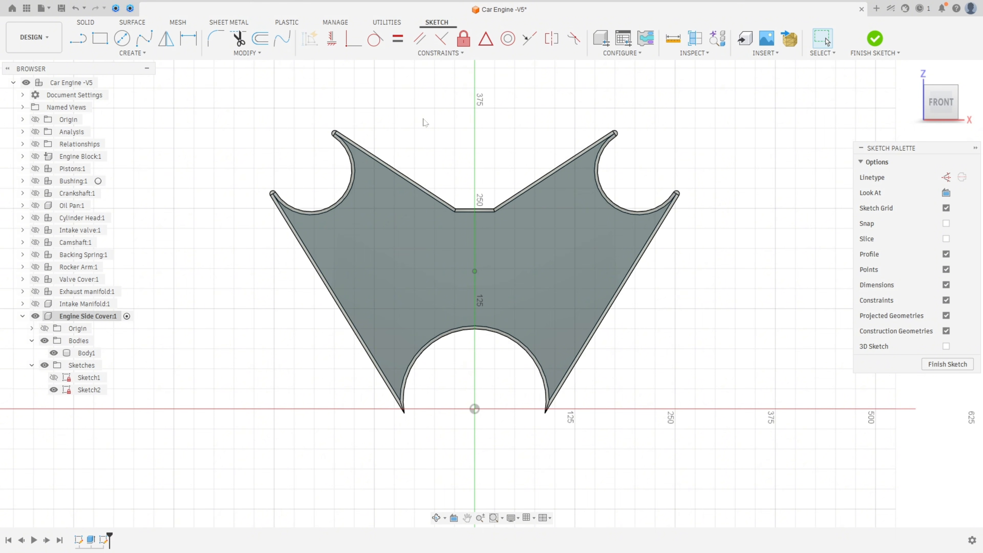
{"action": "left_click", "coordinate": [260, 38]}
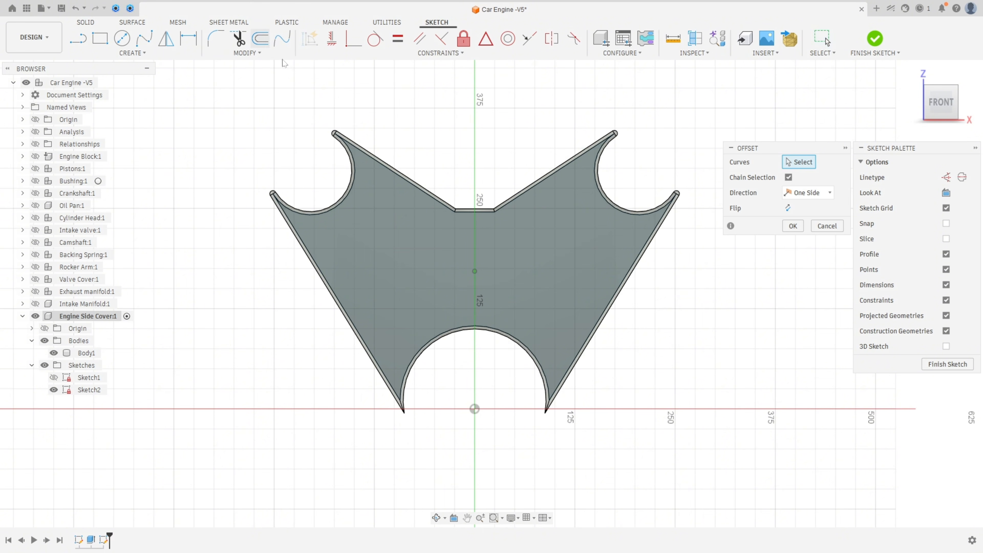
{"action": "left_click", "coordinate": [443, 205]}
{"action": "left_click_drag", "start_coordinate": [446, 193], "coordinate": [450, 215]}
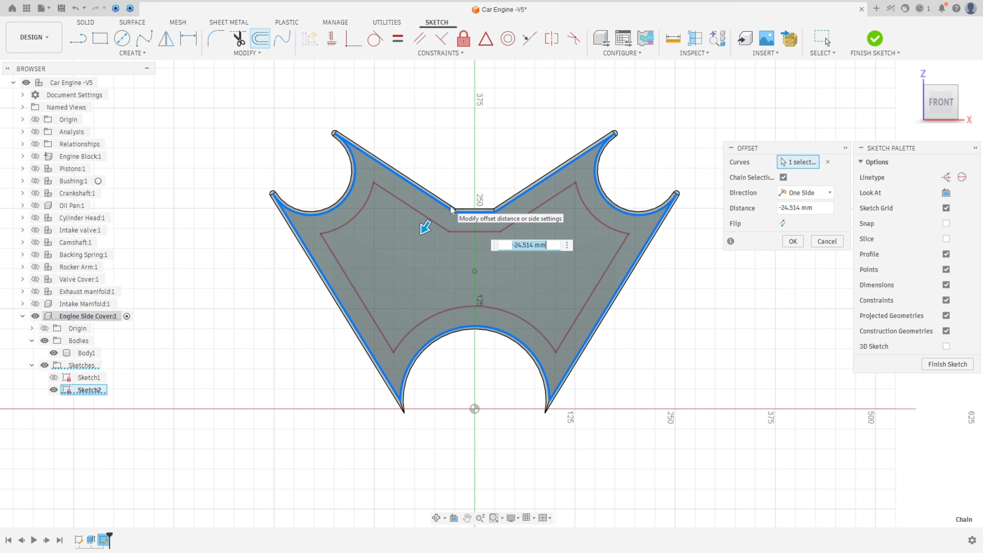
{"action": "type", "text": "-19"}
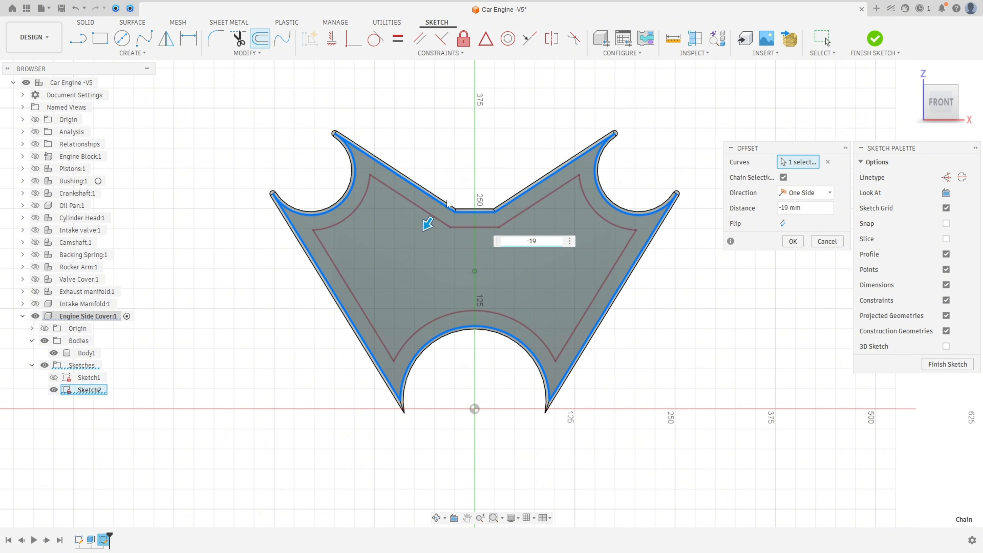
{"action": "left_click", "coordinate": [793, 241]}
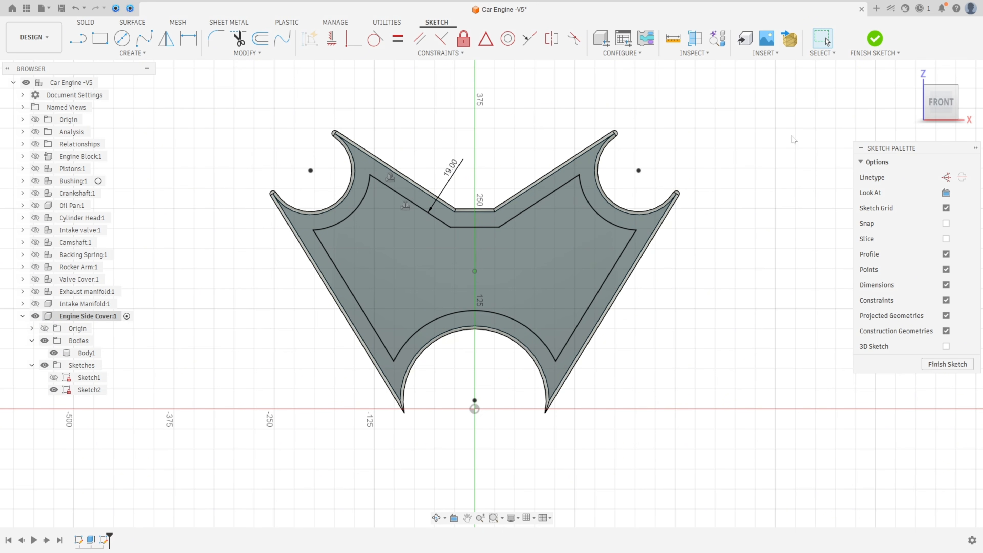
{"action": "left_click", "coordinate": [875, 41]}
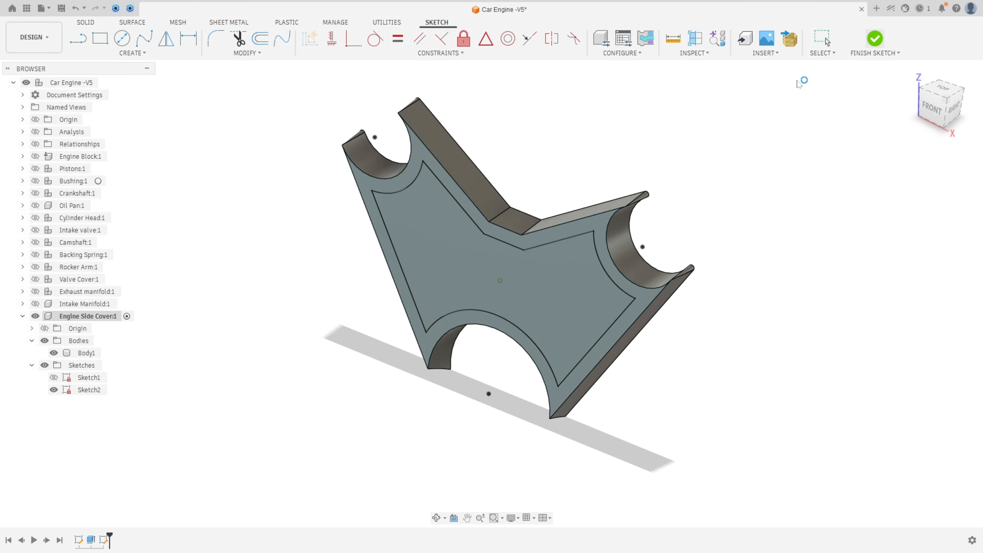
Cut the inner offset profile into the cover with an extrusion of -5 mm and a 5° taper angle
{"action": "left_click", "coordinate": [100, 39]}
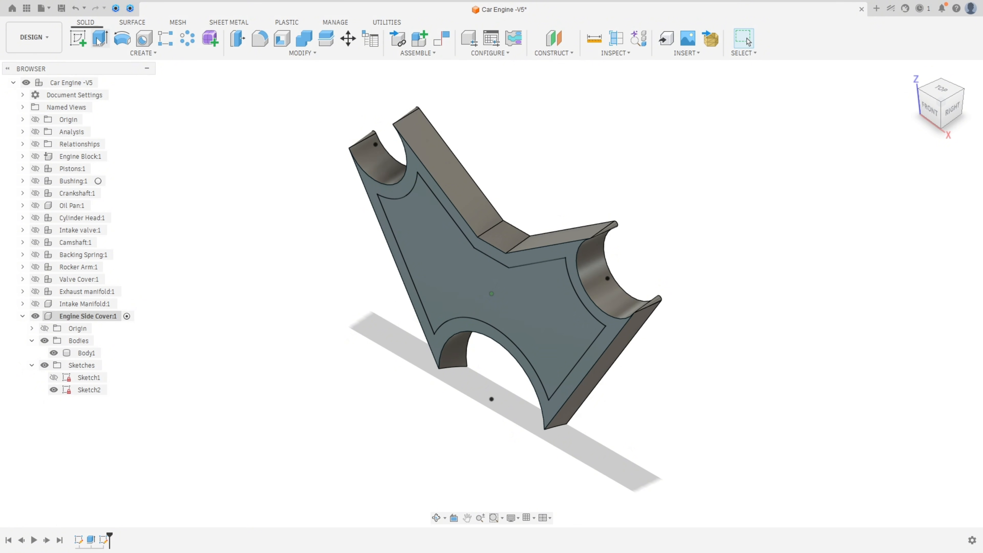
{"action": "left_click", "coordinate": [433, 255]}
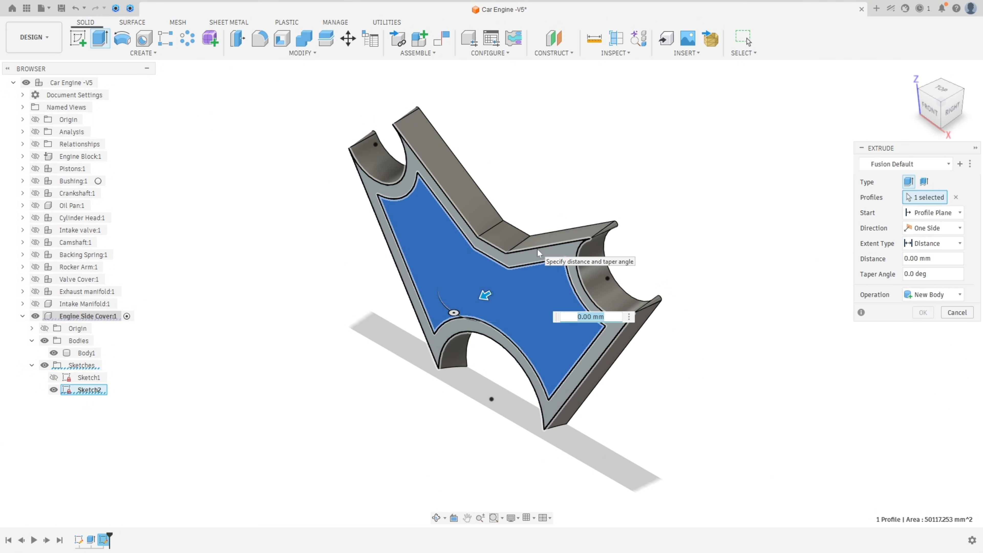
{"action": "type", "text": "-5"}
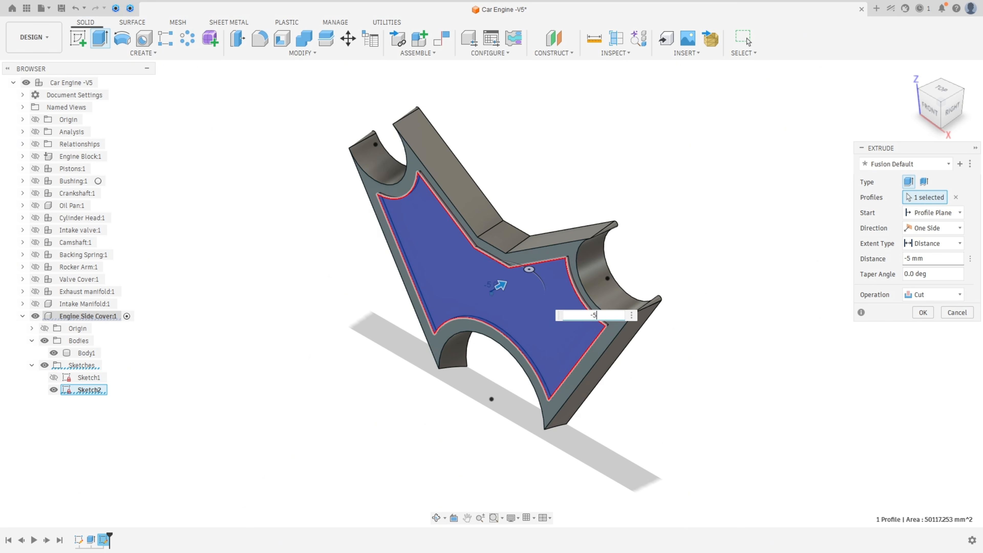
{"action": "key", "text": "Tab"}
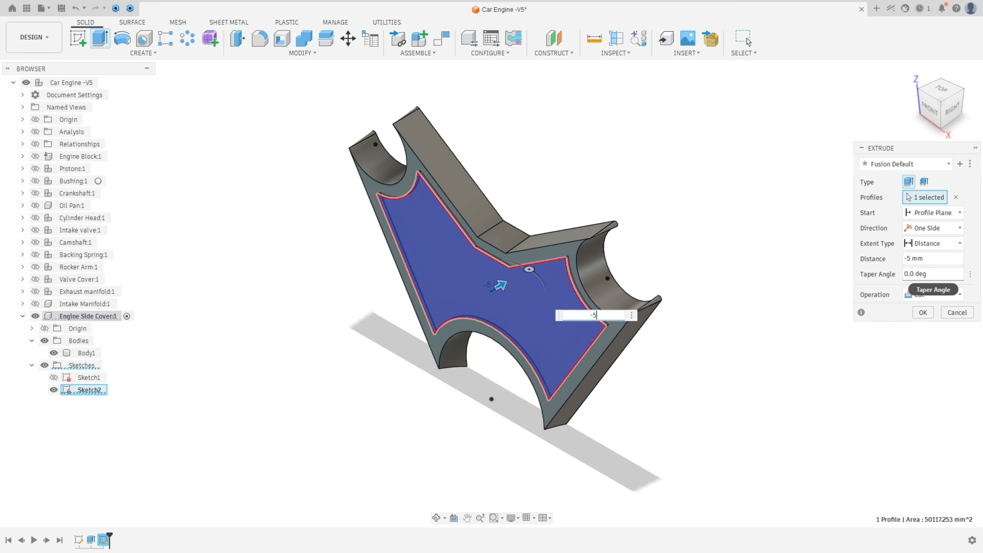
{"action": "left_click_drag", "start_coordinate": [934, 274], "coordinate": [872, 275]}
{"action": "type", "text": "5"}
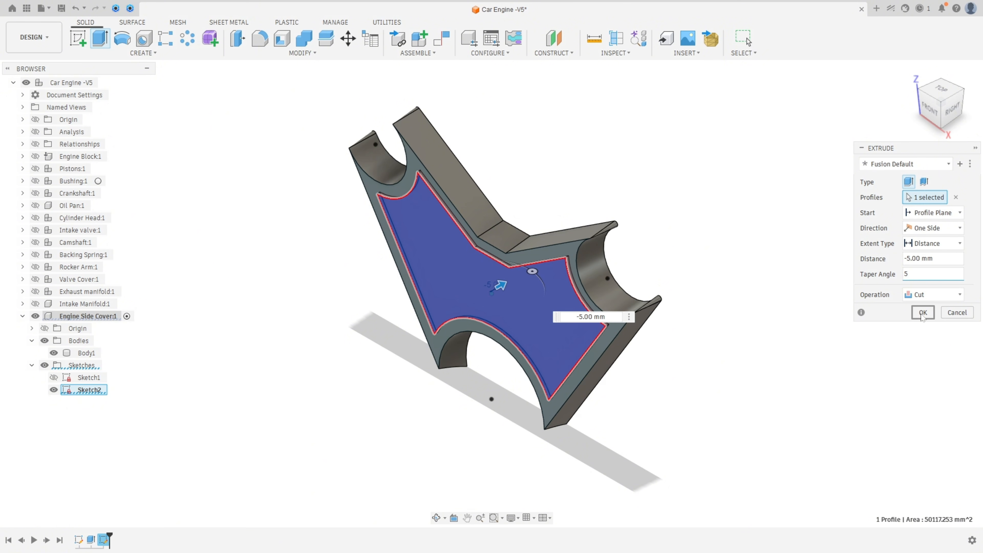
{"action": "left_click", "coordinate": [923, 313]}
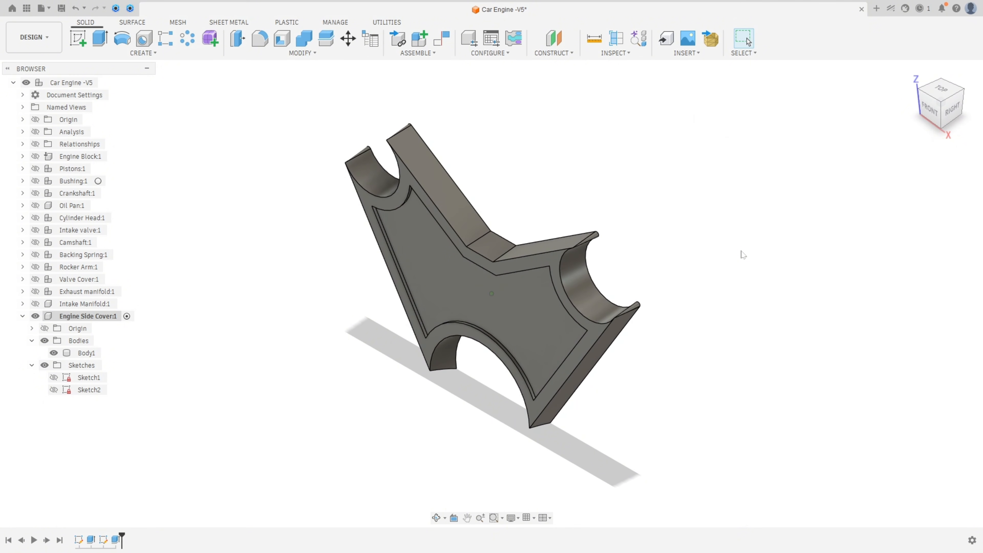
Start a sketch on the cover's recessed front face and draw a vertical construction line from the origin to the top edge's midpoint
{"action": "left_click", "coordinate": [78, 38]}
{"action": "left_click", "coordinate": [455, 294]}
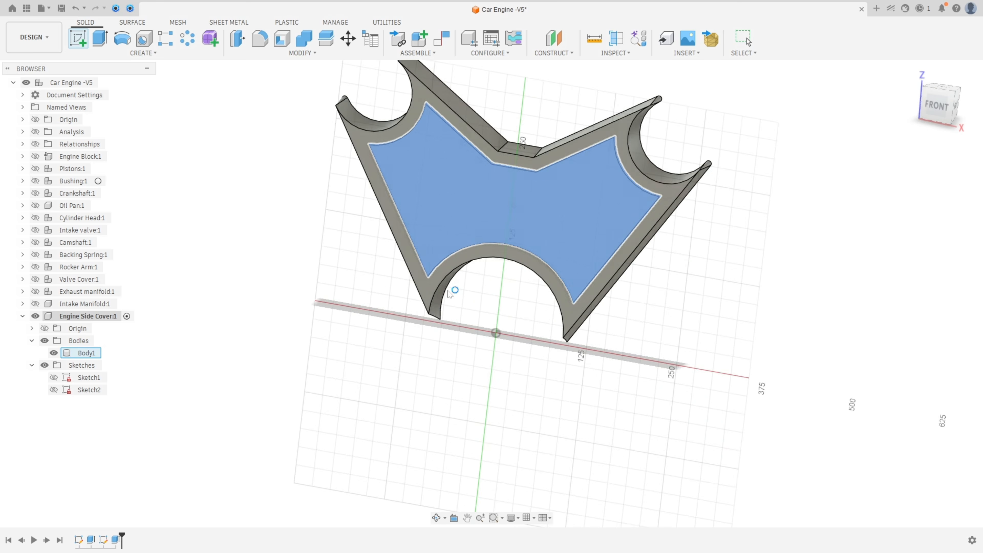
{"action": "scroll", "coordinate": [522, 288], "scroll_direction": "up", "scroll_amount": 4}
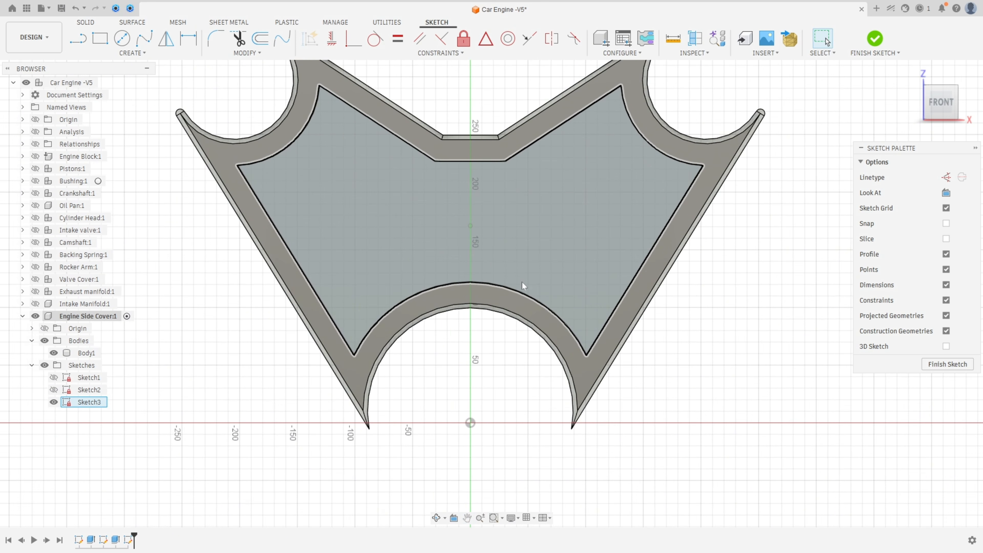
{"action": "key", "text": "l"}
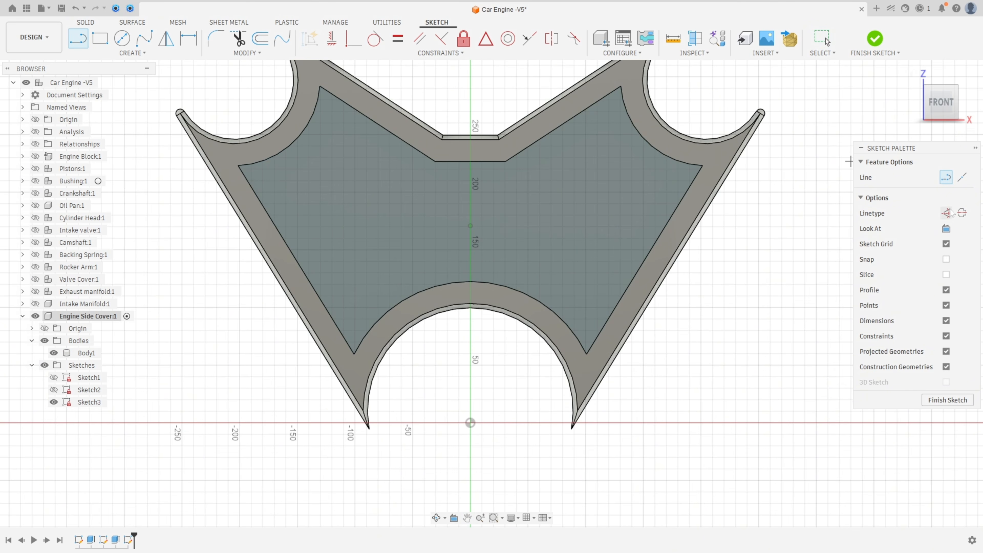
{"action": "left_click", "coordinate": [470, 423]}
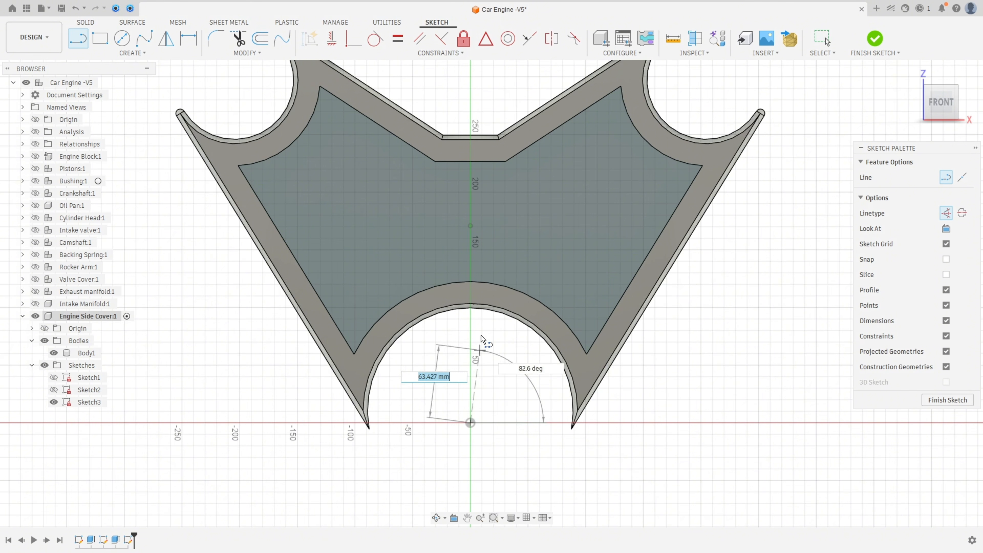
{"action": "left_click", "coordinate": [470, 136]}
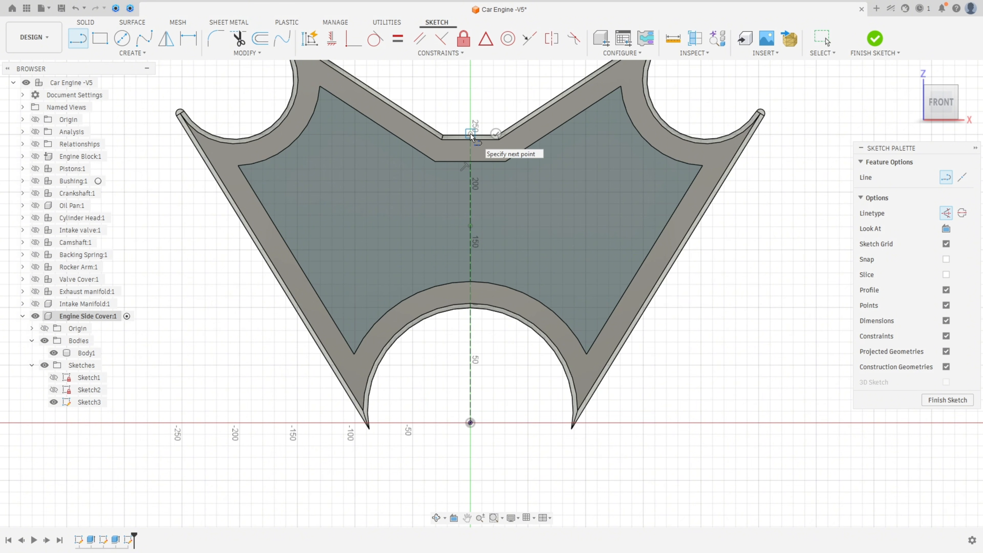
{"action": "key", "text": "Escape"}
Sketch a 57 mm diameter circle with normal linetype inside the recess, to the left of the construction line
{"action": "left_click", "coordinate": [122, 38]}
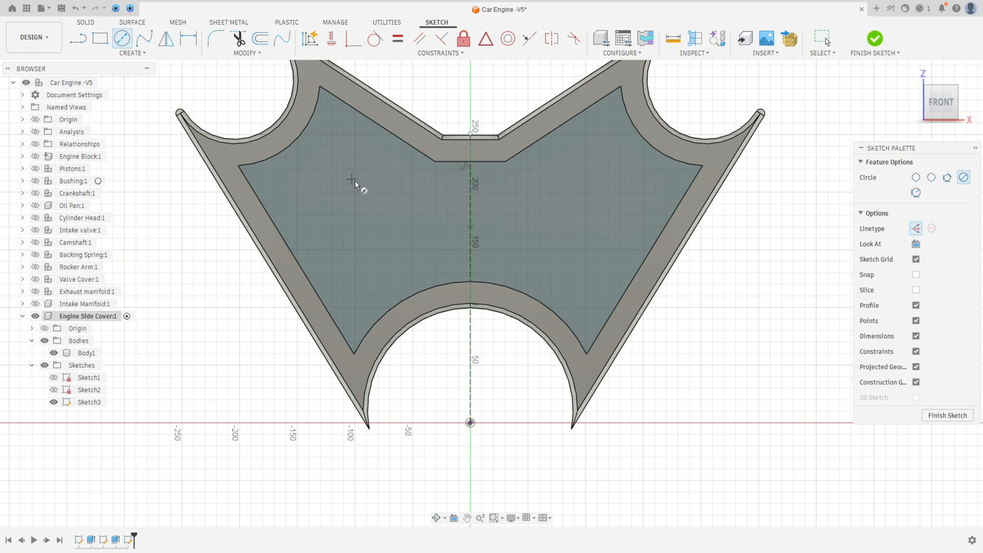
{"action": "left_click", "coordinate": [373, 215]}
{"action": "type", "text": "5"}
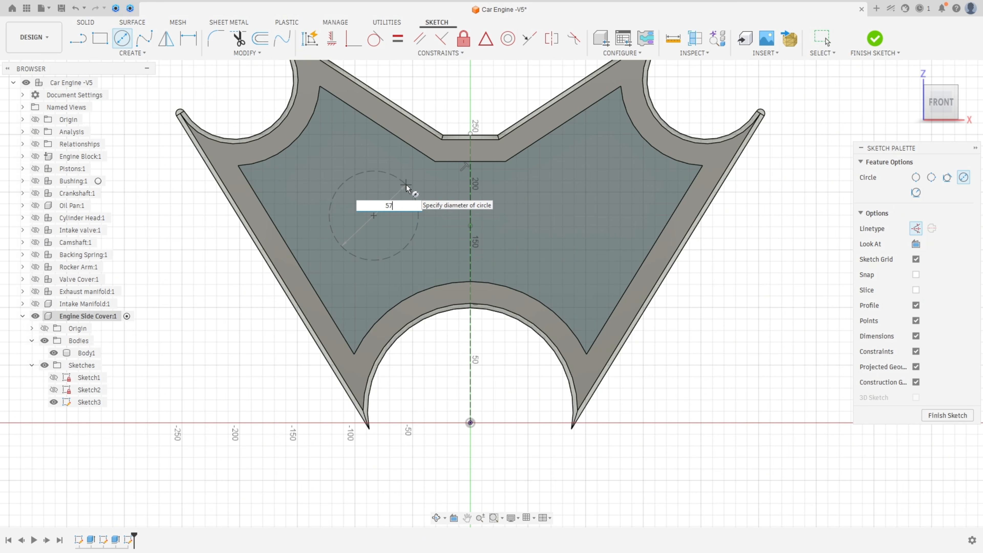
{"action": "type", "text": "7"}
{"action": "key", "text": "Return"}
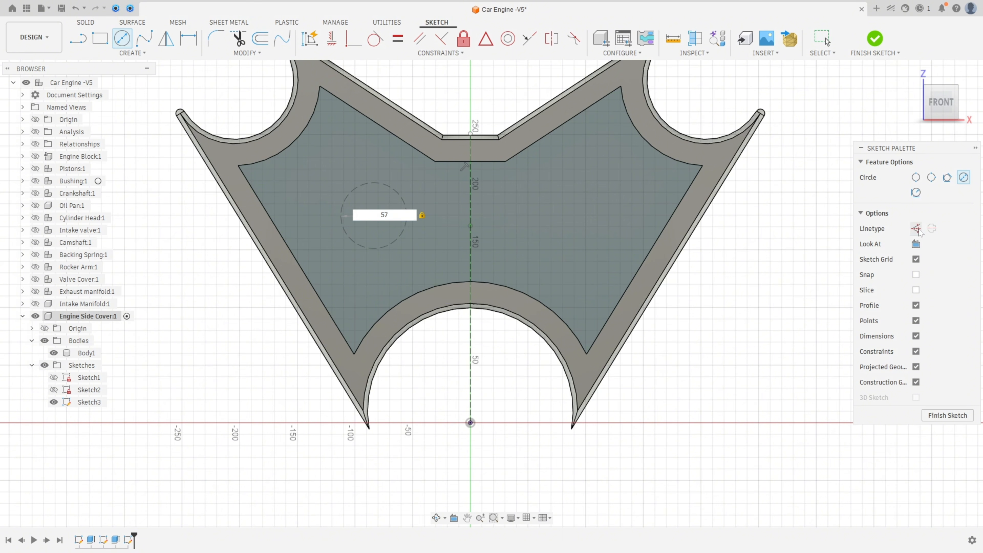
{"action": "left_click", "coordinate": [409, 175]}
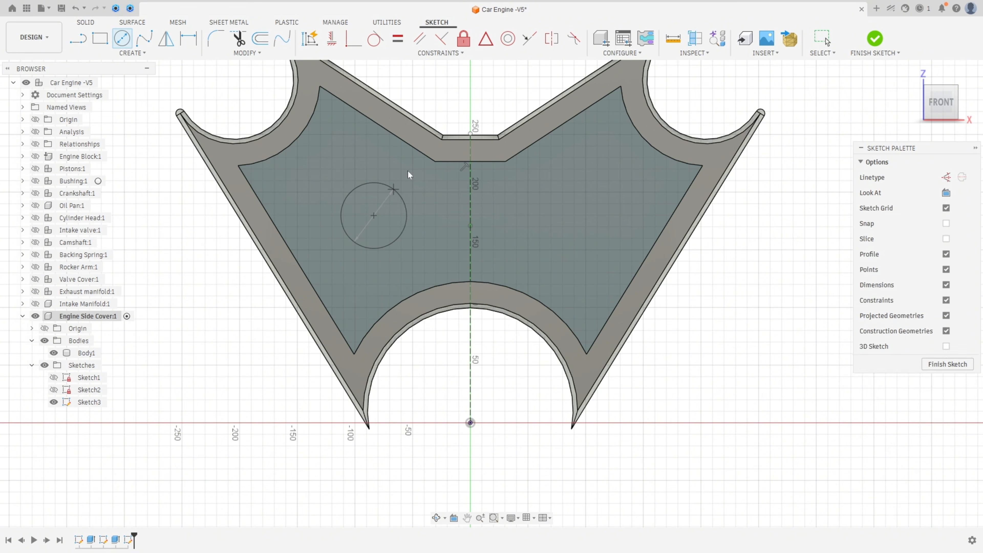
{"action": "key", "text": "Escape"}
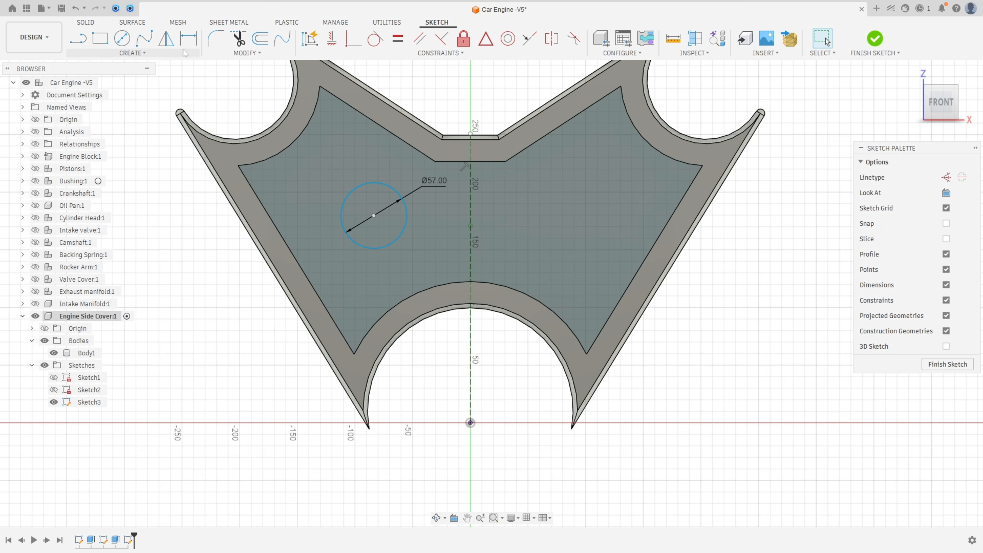
Dimension the circle's center 175.75 mm vertically and 113 mm horizontally from the origin
{"action": "left_click", "coordinate": [188, 39]}
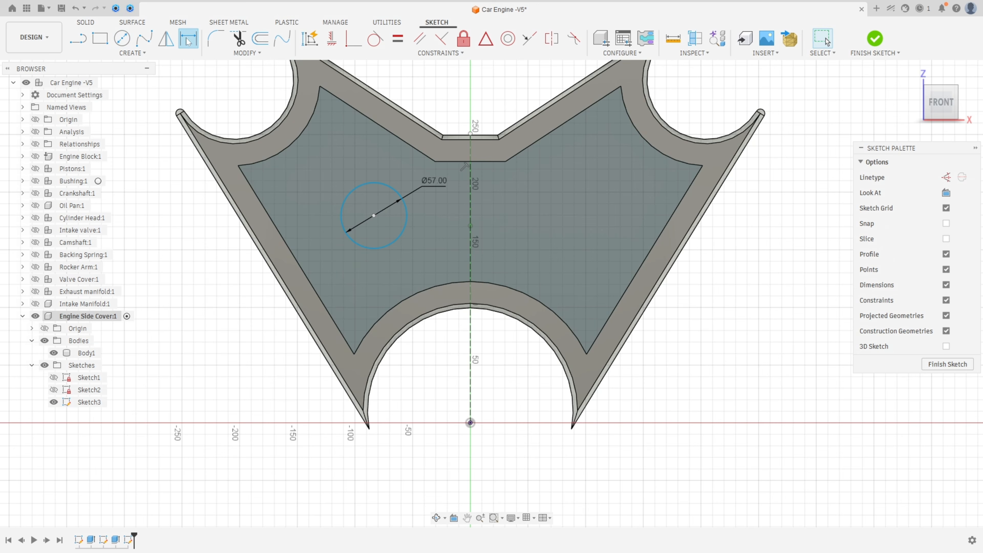
{"action": "left_click", "coordinate": [373, 216]}
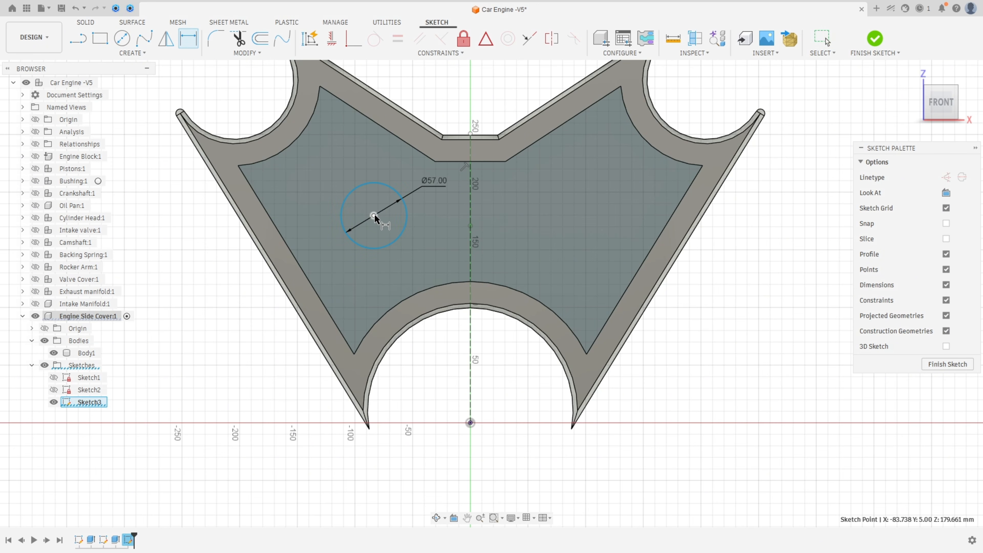
{"action": "left_click", "coordinate": [471, 424]}
{"action": "left_click", "coordinate": [242, 341]}
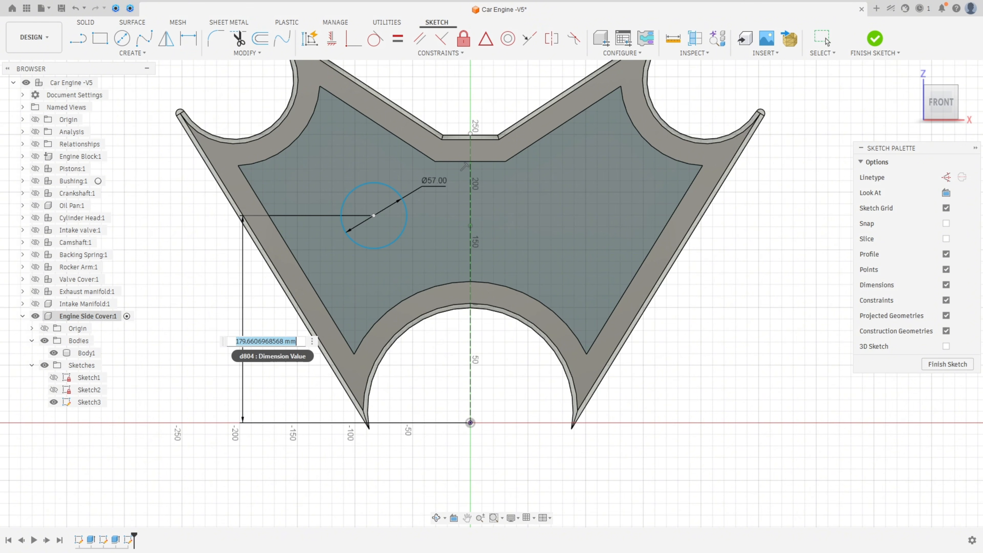
{"action": "type", "text": "175,75"}
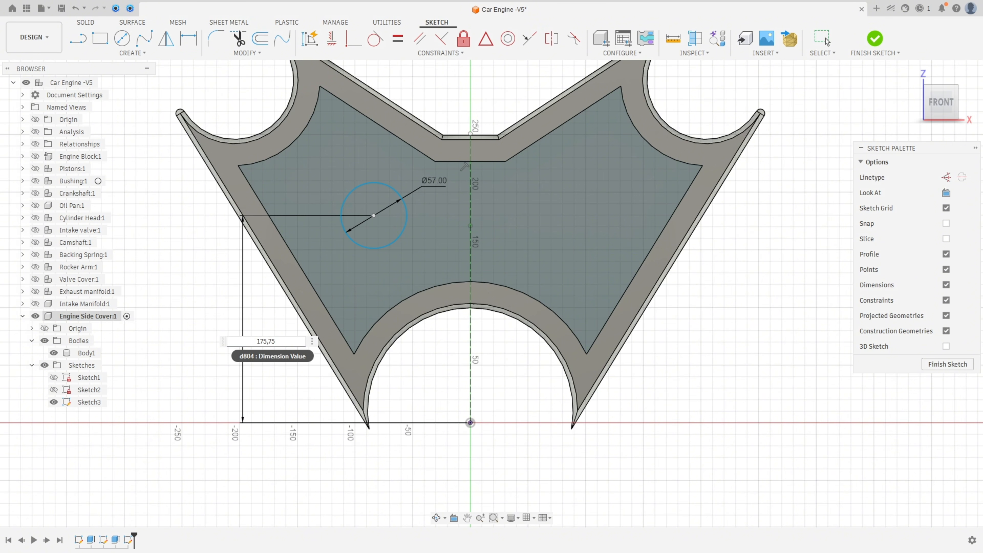
{"action": "key", "text": "Return"}
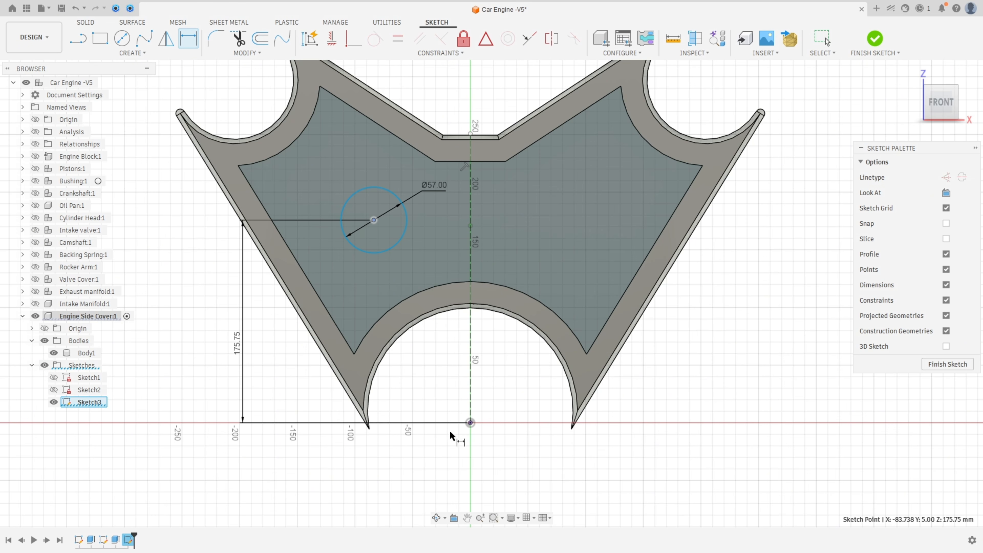
{"action": "left_click", "coordinate": [471, 422]}
{"action": "left_click", "coordinate": [419, 463]}
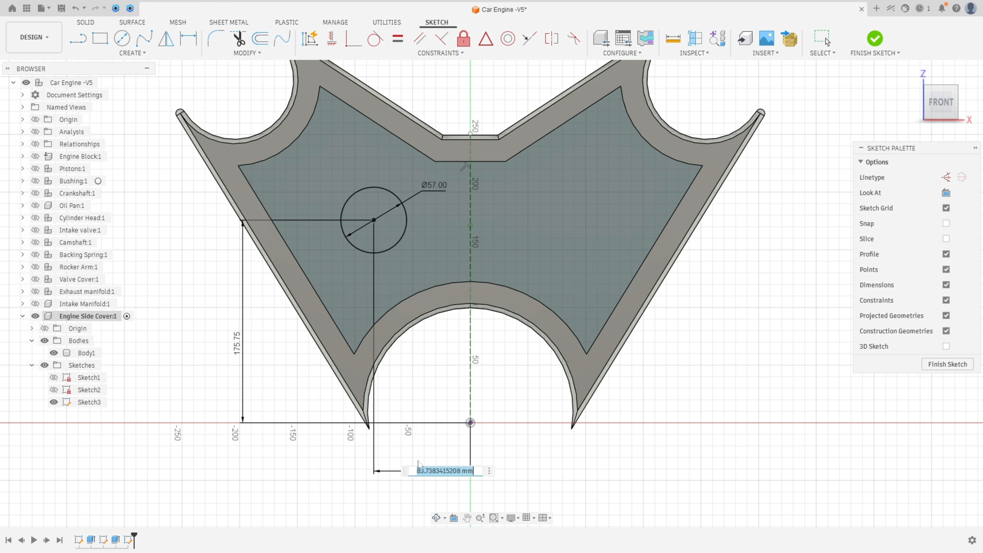
{"action": "type", "text": "113"}
{"action": "key", "text": "Return"}
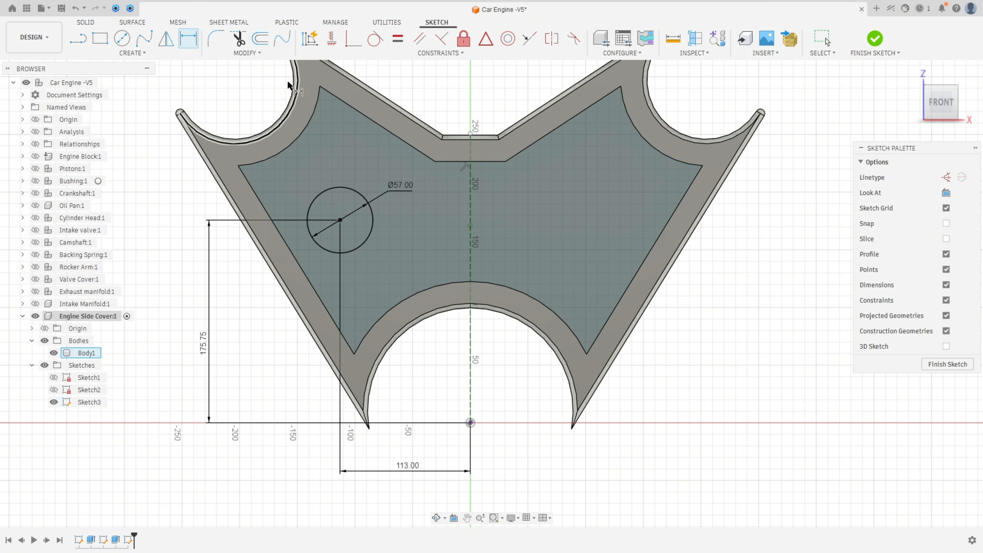
Mirror the 57 mm circle across the vertical construction line and finish the sketch
{"action": "left_click", "coordinate": [166, 38]}
{"action": "left_click", "coordinate": [340, 189]}
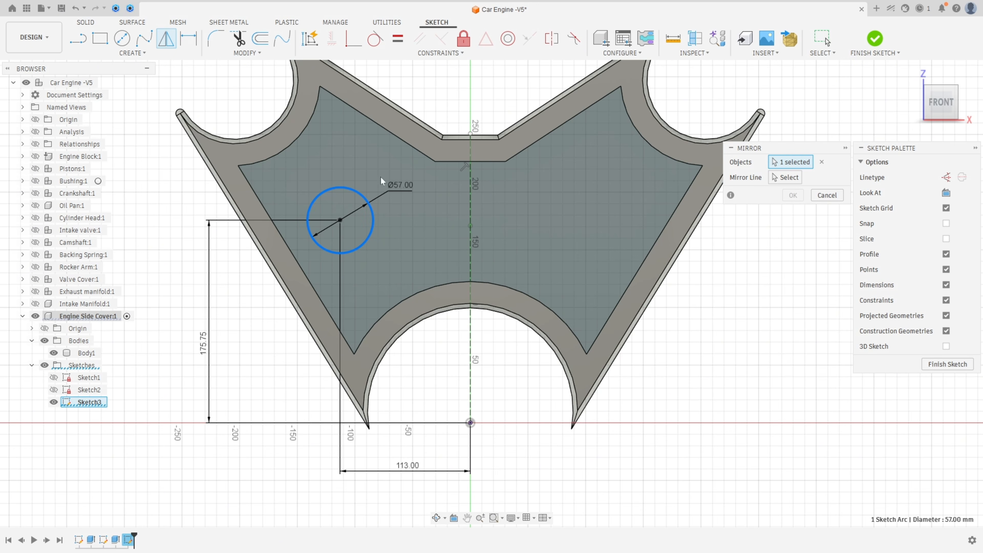
{"action": "left_click", "coordinate": [784, 177]}
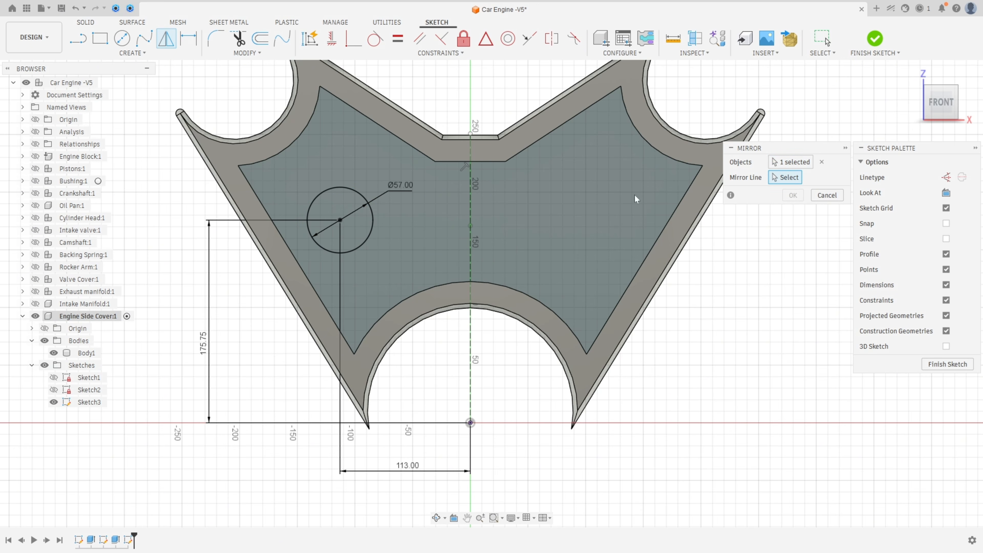
{"action": "left_click", "coordinate": [471, 211]}
{"action": "left_click", "coordinate": [792, 195]}
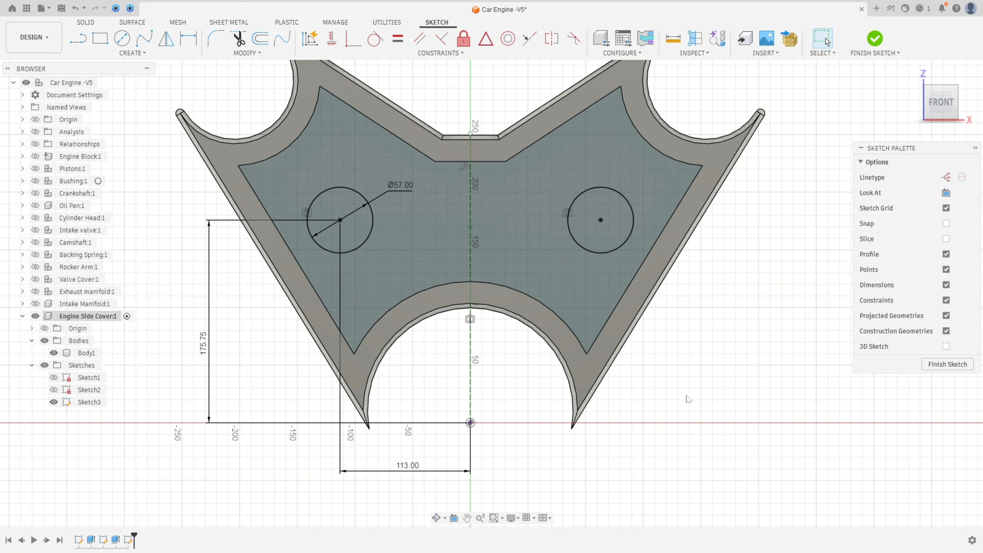
{"action": "left_click", "coordinate": [875, 38]}
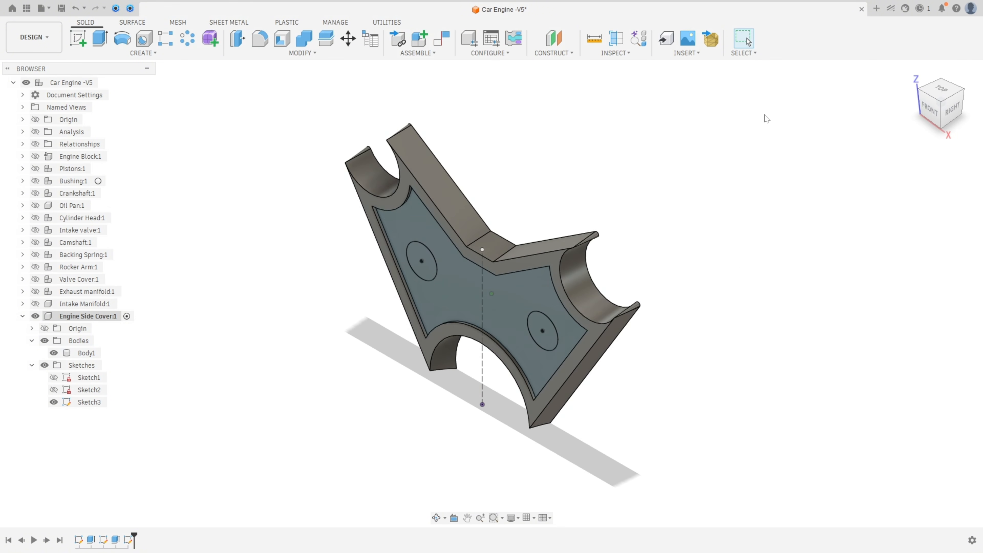
Extrude both circle profiles 12.7 mm outward from the recessed face, joined to the cover body
{"action": "left_click", "coordinate": [100, 38]}
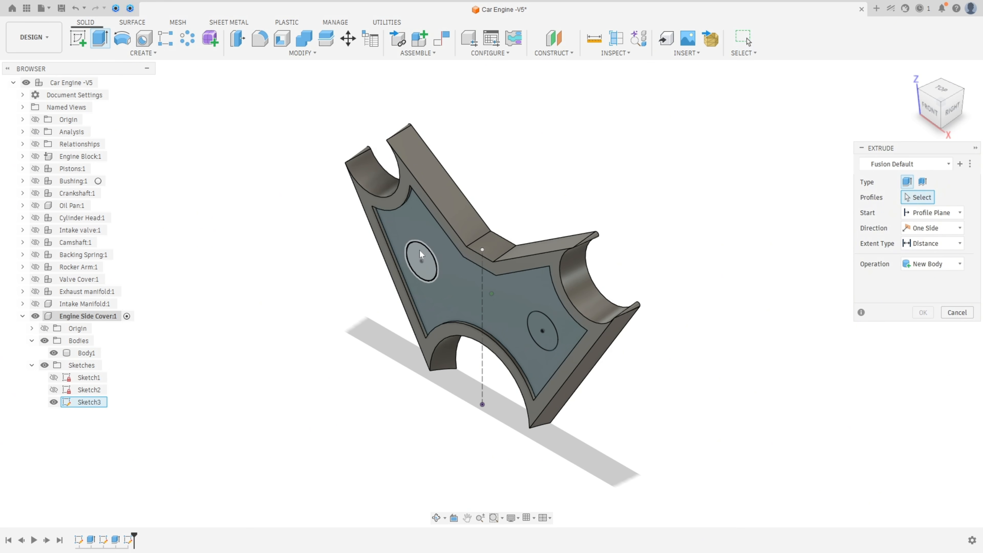
{"action": "left_click", "coordinate": [422, 261]}
{"action": "left_click", "coordinate": [542, 331]}
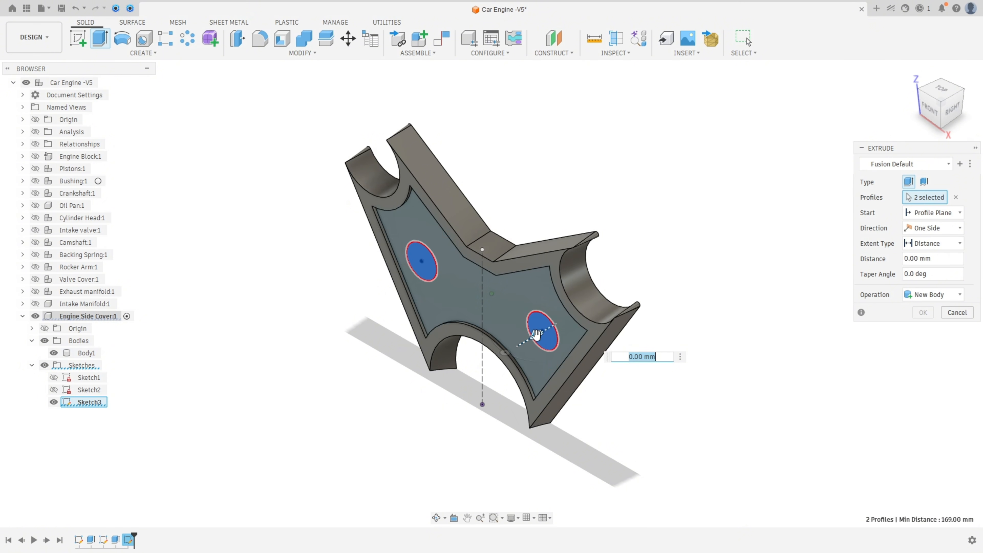
{"action": "type", "text": "25"}
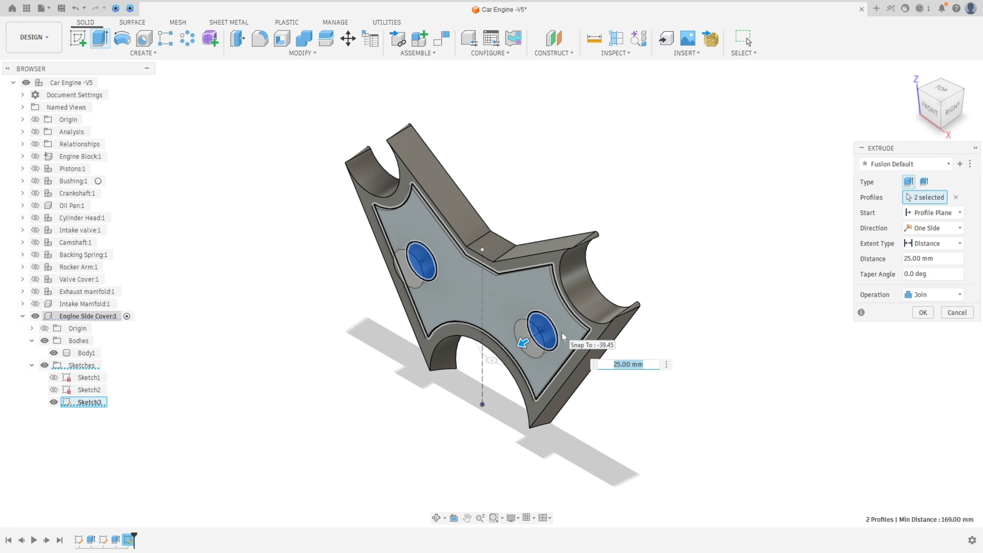
{"action": "type", "text": "12."}
{"action": "type", "text": "7"}
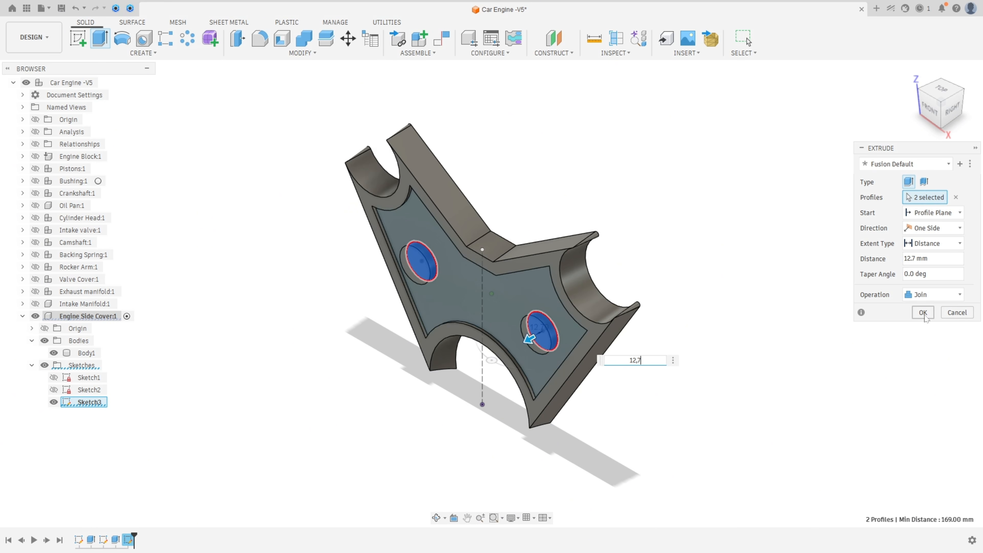
{"action": "left_click", "coordinate": [924, 313]}
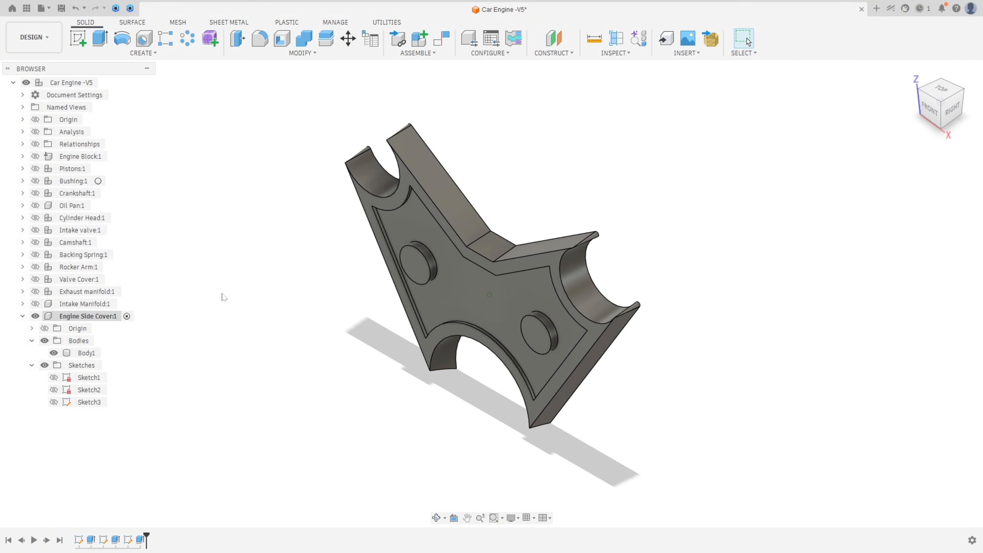
Start a fillet with a 6.35 mm radius on the base edges of the two round bosses
{"action": "left_click", "coordinate": [259, 40]}
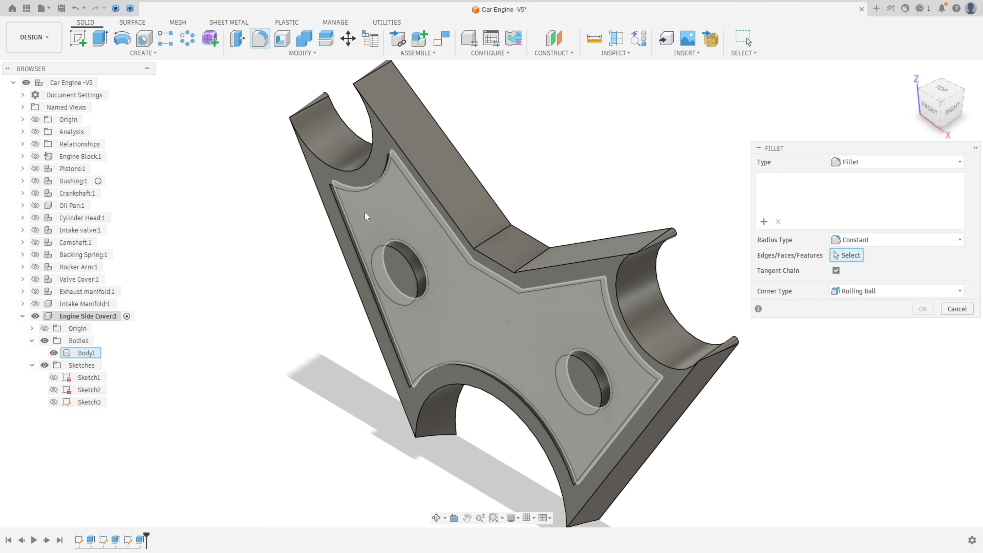
{"action": "scroll", "coordinate": [367, 216], "scroll_direction": "up", "scroll_amount": 3}
{"action": "left_click", "coordinate": [425, 300]}
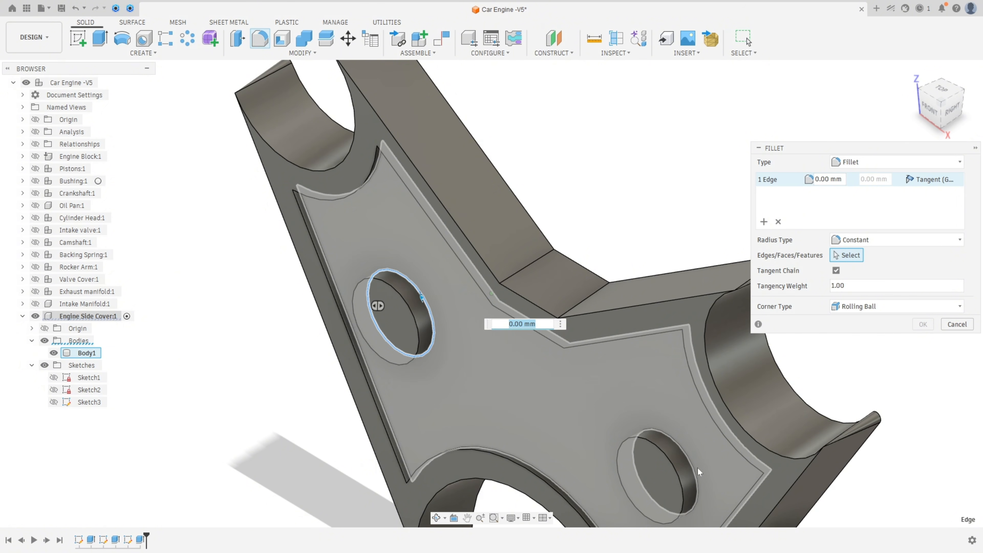
{"action": "left_click", "coordinate": [696, 475]}
{"action": "middle_click_drag", "start_coordinate": [700, 471], "coordinate": [656, 368], "text": "shift"}
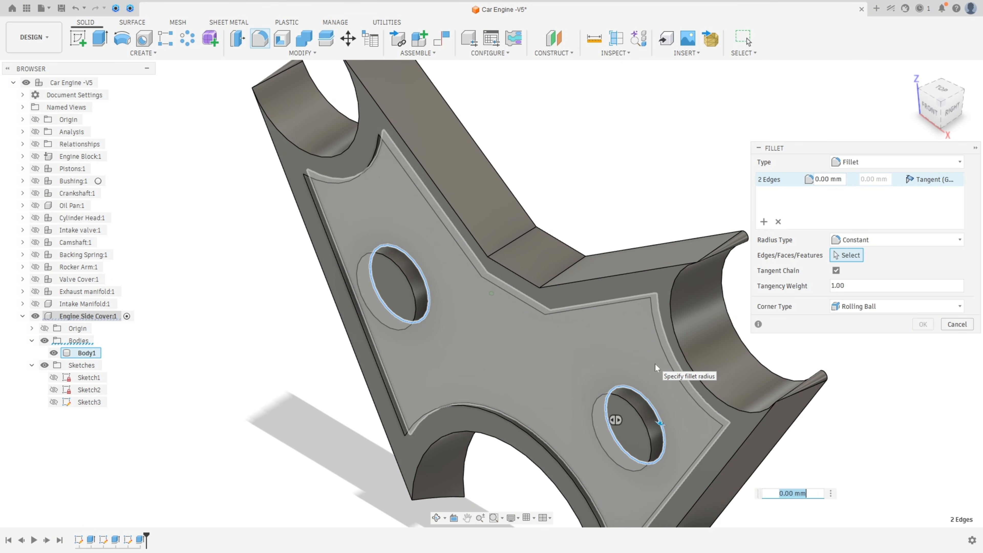
{"action": "type", "text": "6,35"}
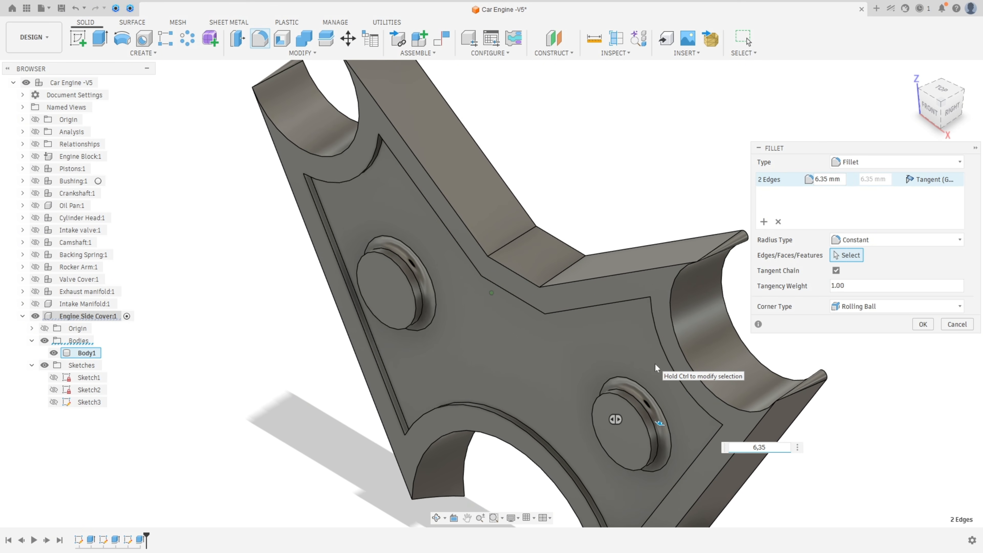
Add a second fillet selection set containing the eight corner edges of the front recess
{"action": "left_click", "coordinate": [763, 222]}
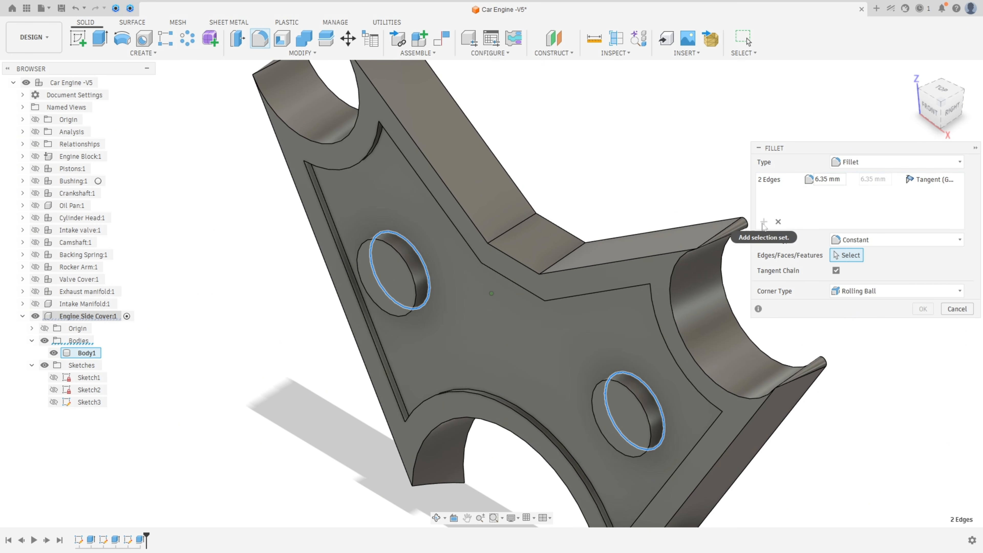
{"action": "scroll", "coordinate": [616, 321], "scroll_direction": "up", "scroll_amount": 3}
{"action": "middle_click_drag", "start_coordinate": [604, 472], "coordinate": [449, 271]}
{"action": "left_click", "coordinate": [661, 335]}
{"action": "scroll", "coordinate": [661, 335], "scroll_direction": "down", "scroll_amount": 3}
{"action": "left_click", "coordinate": [446, 278]}
{"action": "left_click", "coordinate": [444, 331]}
{"action": "middle_click_drag", "start_coordinate": [445, 331], "coordinate": [457, 325], "text": "shift"}
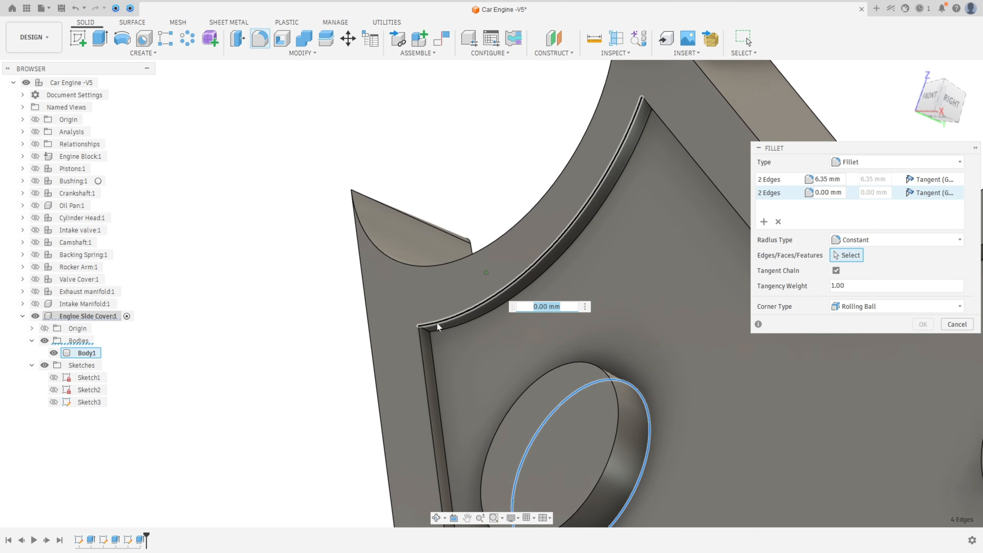
{"action": "middle_click_drag", "start_coordinate": [570, 235], "coordinate": [596, 166], "text": "shift"}
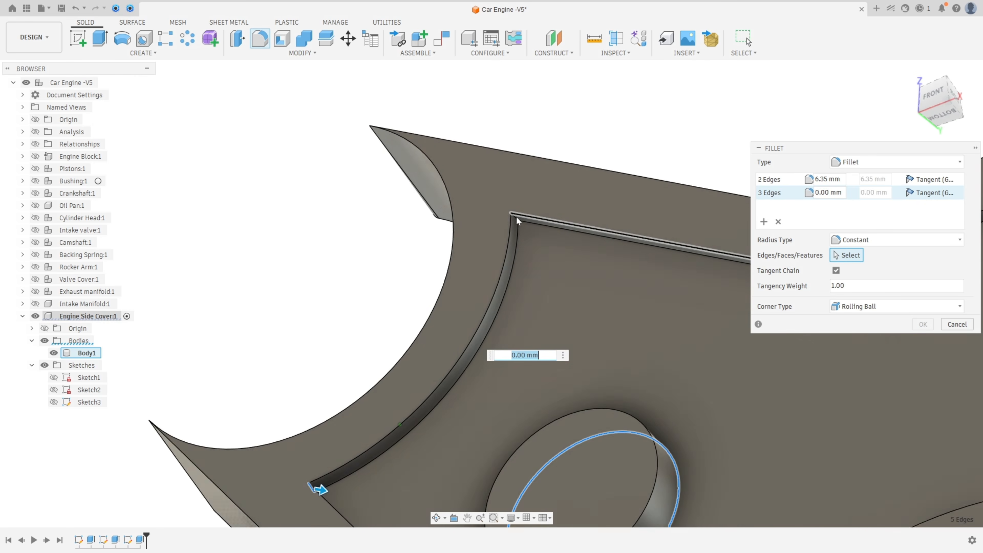
{"action": "left_click", "coordinate": [524, 223]}
{"action": "middle_click_drag", "start_coordinate": [720, 241], "coordinate": [456, 266]}
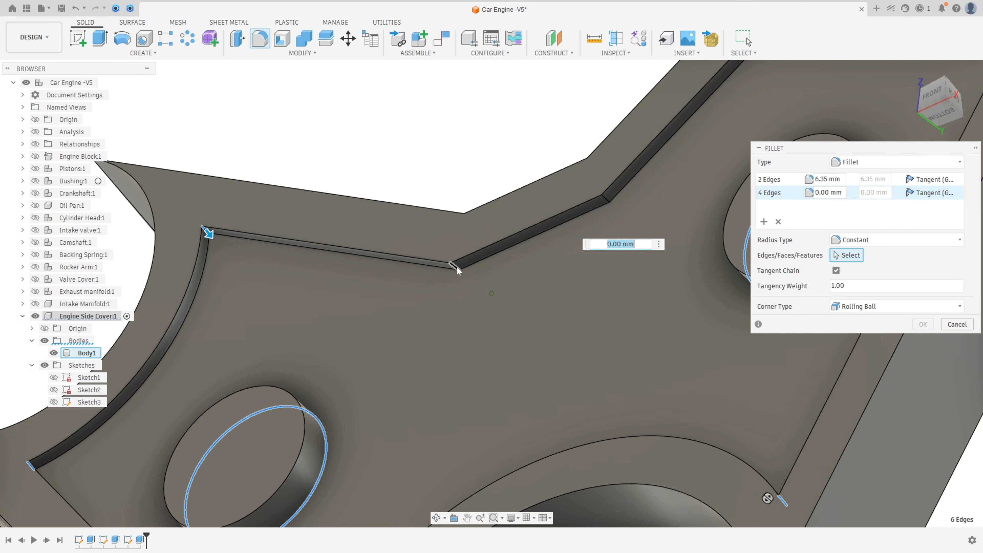
{"action": "left_click", "coordinate": [456, 269]}
{"action": "middle_click_drag", "start_coordinate": [639, 163], "coordinate": [531, 457], "text": "shift"}
{"action": "left_click", "coordinate": [404, 242]}
{"action": "left_click", "coordinate": [686, 284]}
{"action": "key", "text": "F6"}
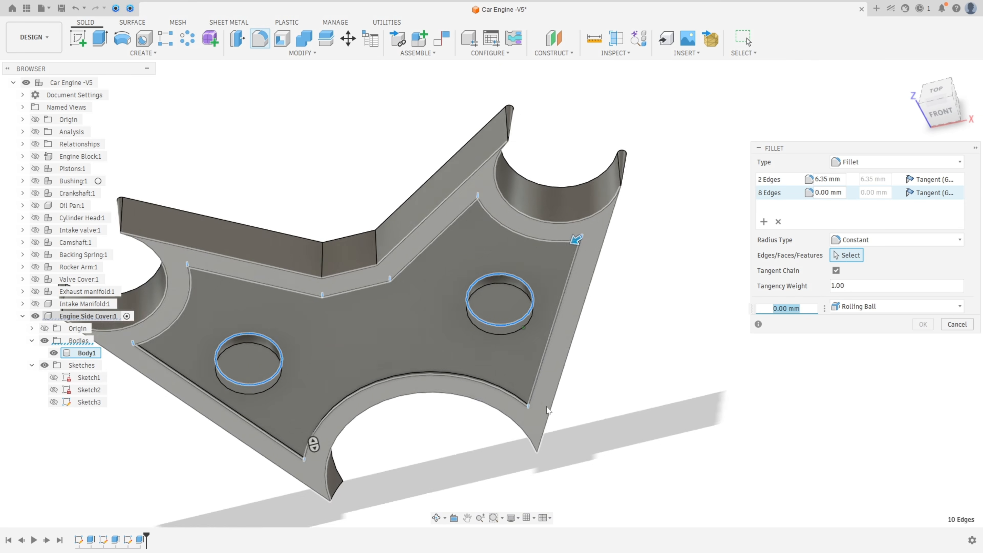
Set the recess corner radius to 19 mm and apply the fillet
{"action": "key", "text": "Return"}
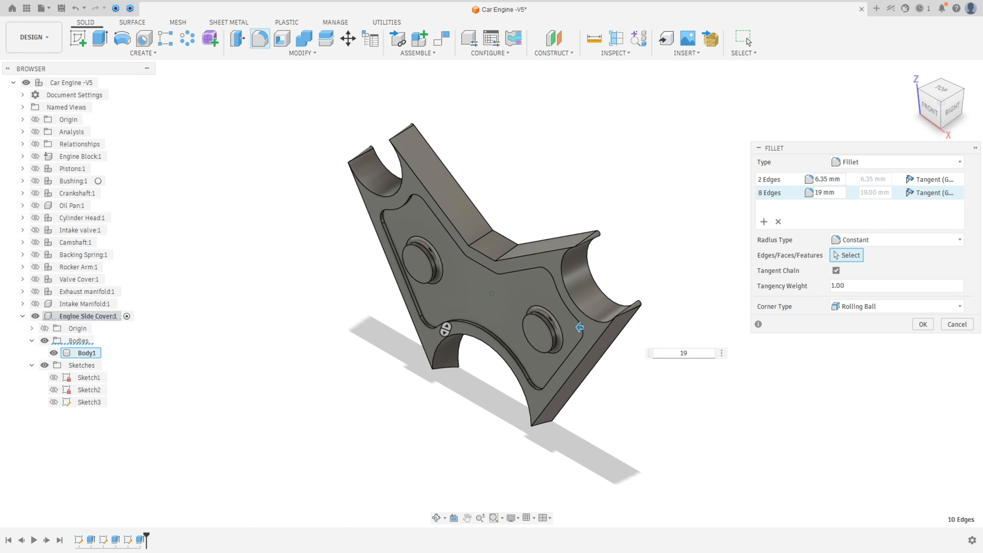
{"action": "middle_click_drag", "start_coordinate": [693, 352], "coordinate": [871, 309], "text": "shift"}
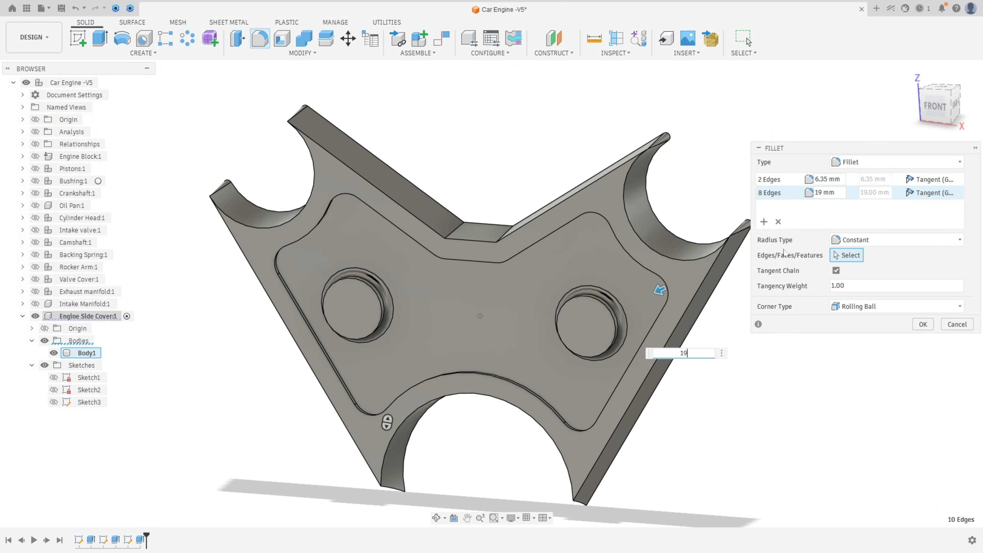
{"action": "left_click", "coordinate": [924, 325]}
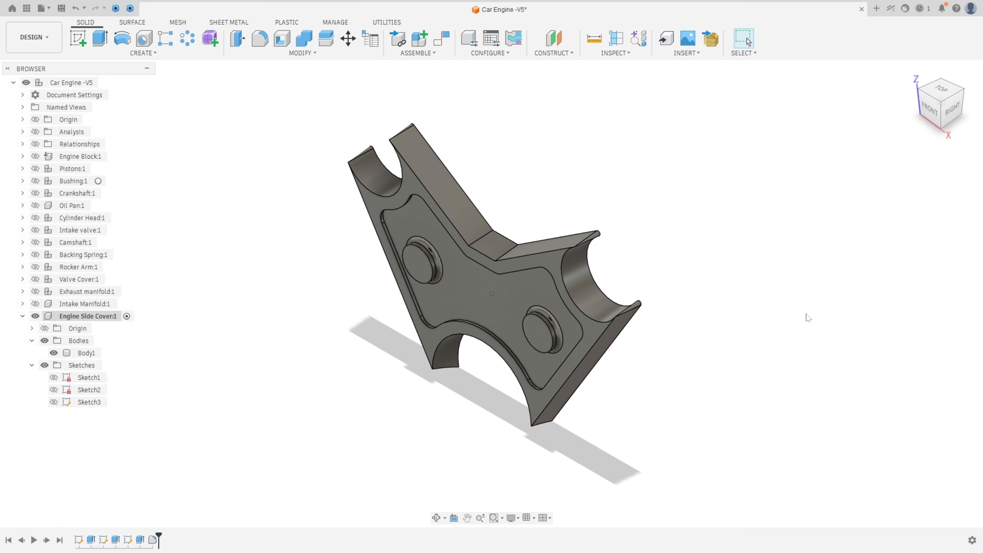
Start a new fillet with a 12.7 mm radius on the edge loop around the recess rim
{"action": "left_click", "coordinate": [260, 39]}
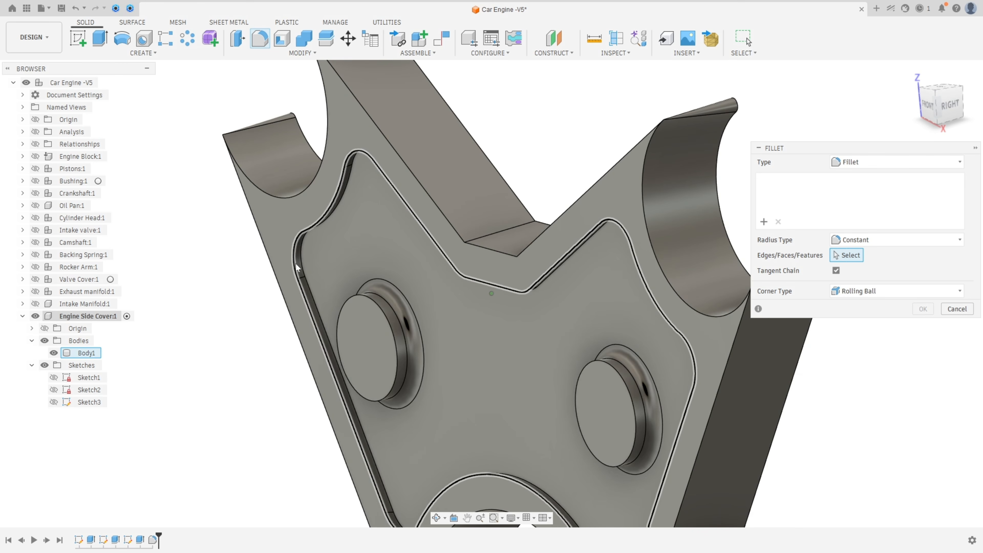
{"action": "left_click", "coordinate": [296, 267]}
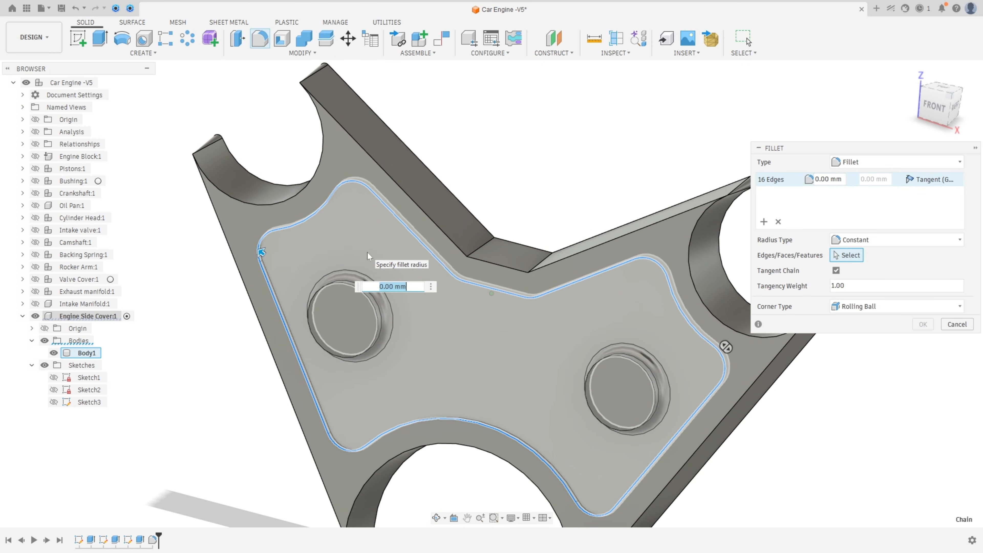
{"action": "type", "text": "12,7"}
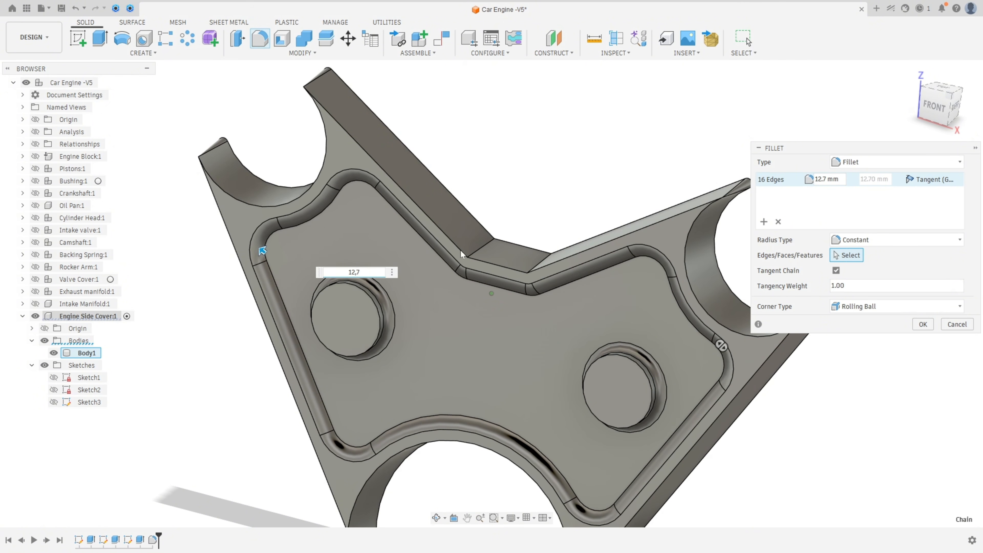
Add the eight outer edges of the cover's front face as a second set with a 9 mm radius and apply the fillet
{"action": "left_click", "coordinate": [763, 223]}
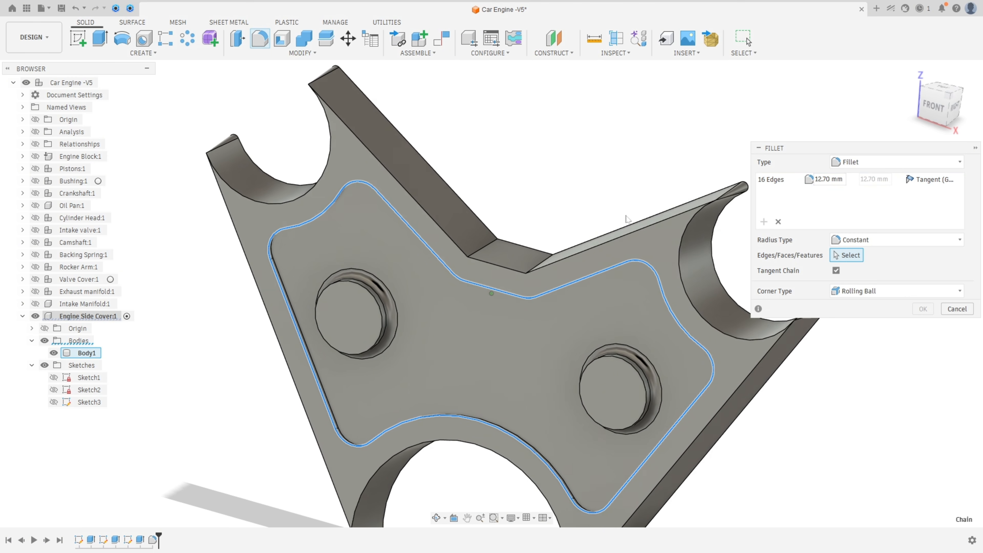
{"action": "left_click", "coordinate": [600, 247]}
{"action": "left_click", "coordinate": [504, 268]}
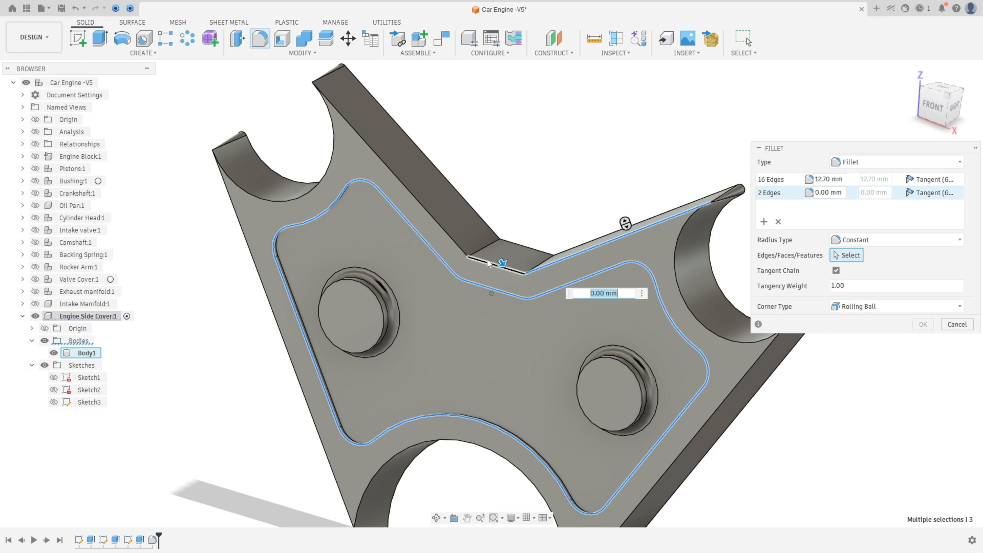
{"action": "left_click", "coordinate": [452, 238]}
{"action": "middle_click_drag", "start_coordinate": [337, 160], "coordinate": [345, 161]}
{"action": "left_click", "coordinate": [340, 157]}
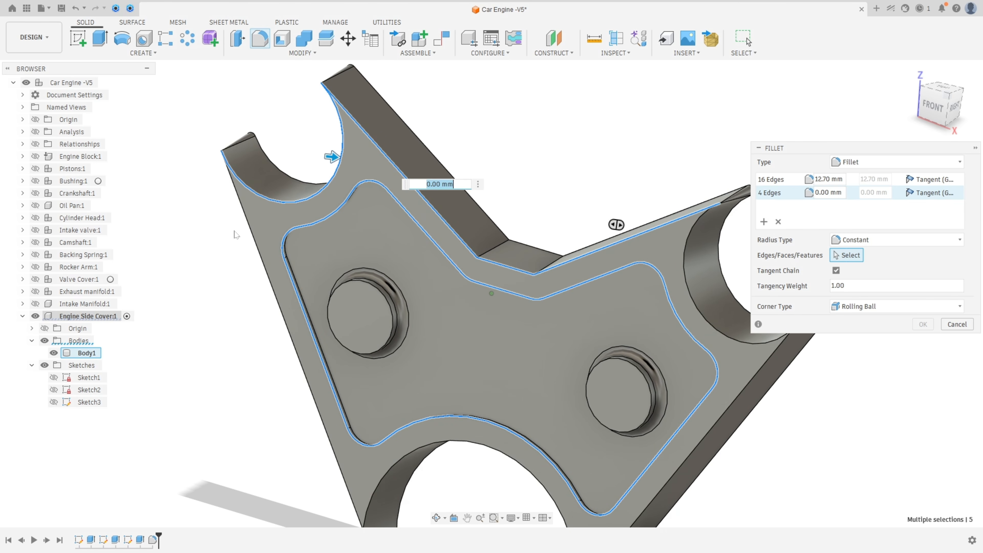
{"action": "left_click", "coordinate": [252, 235]}
{"action": "middle_click_drag", "start_coordinate": [257, 272], "coordinate": [299, 355]}
{"action": "left_click", "coordinate": [348, 352]}
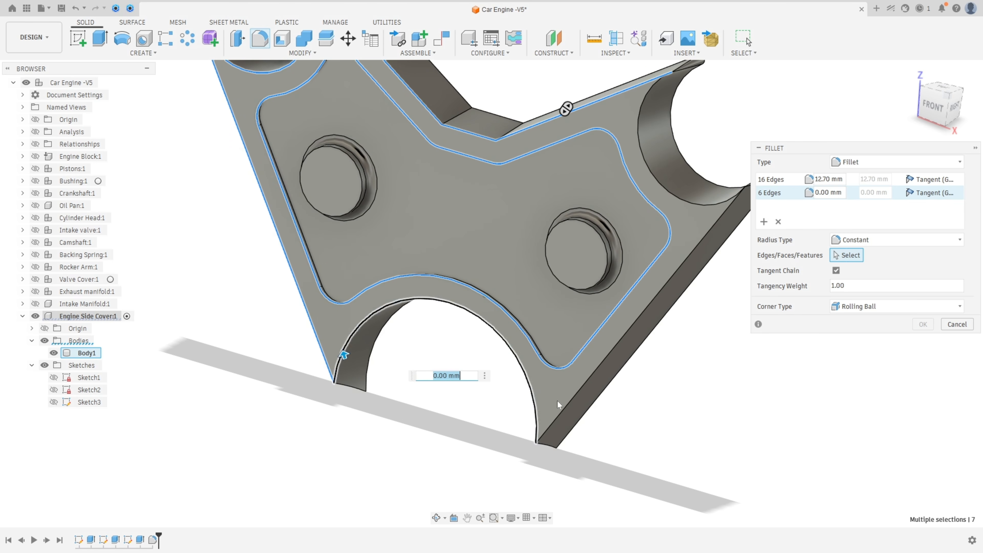
{"action": "left_click", "coordinate": [574, 401]}
{"action": "middle_click_drag", "start_coordinate": [642, 270], "coordinate": [627, 319]}
{"action": "left_click", "coordinate": [657, 252]}
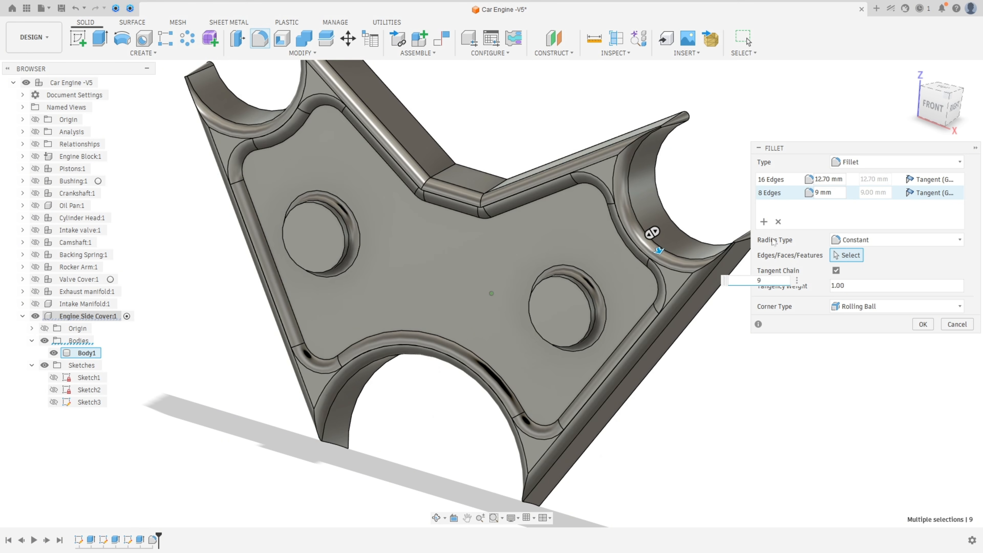
{"action": "middle_click_drag", "start_coordinate": [772, 242], "coordinate": [624, 200], "text": "shift"}
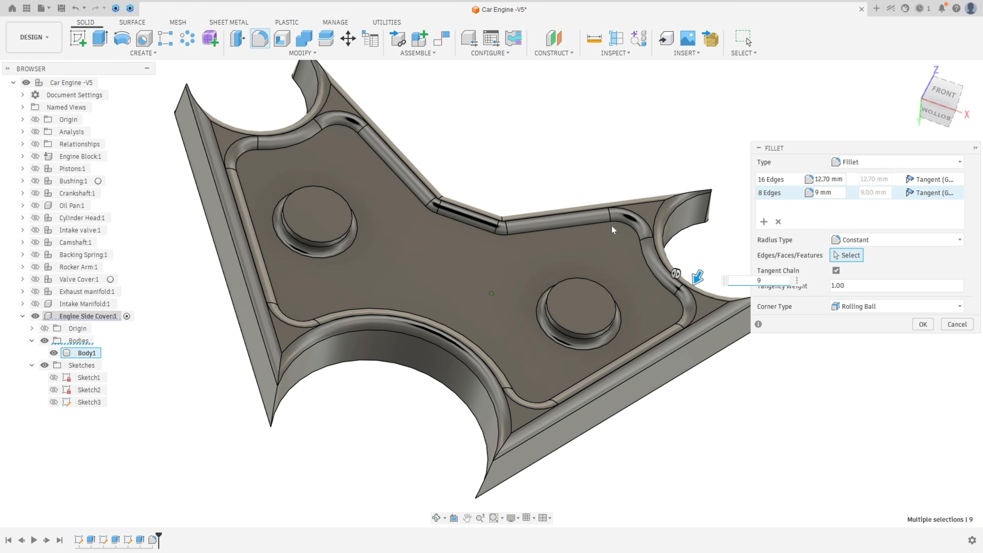
{"action": "left_click", "coordinate": [923, 325]}
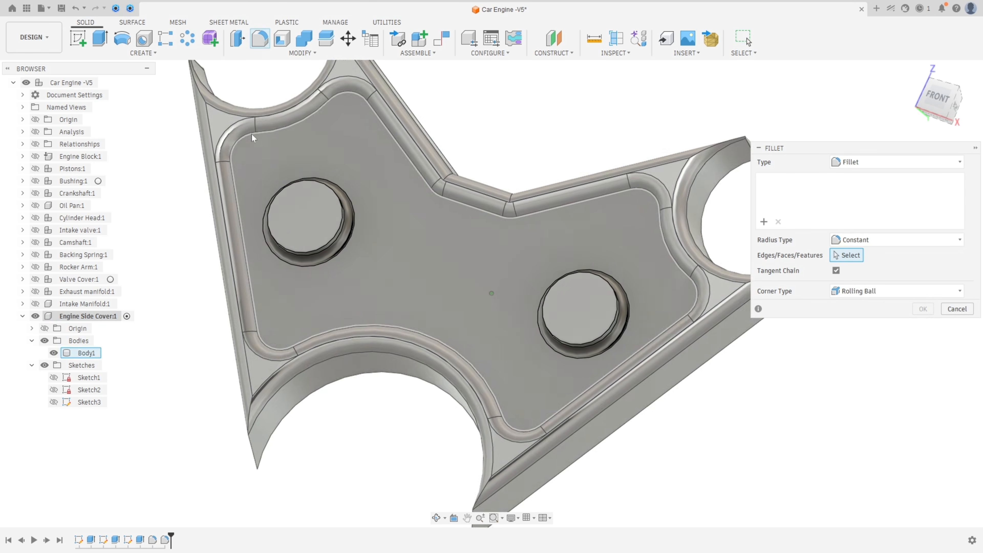
Fillet the edge loop around the recess floor with a 12.7 mm radius
{"action": "left_click", "coordinate": [252, 138]}
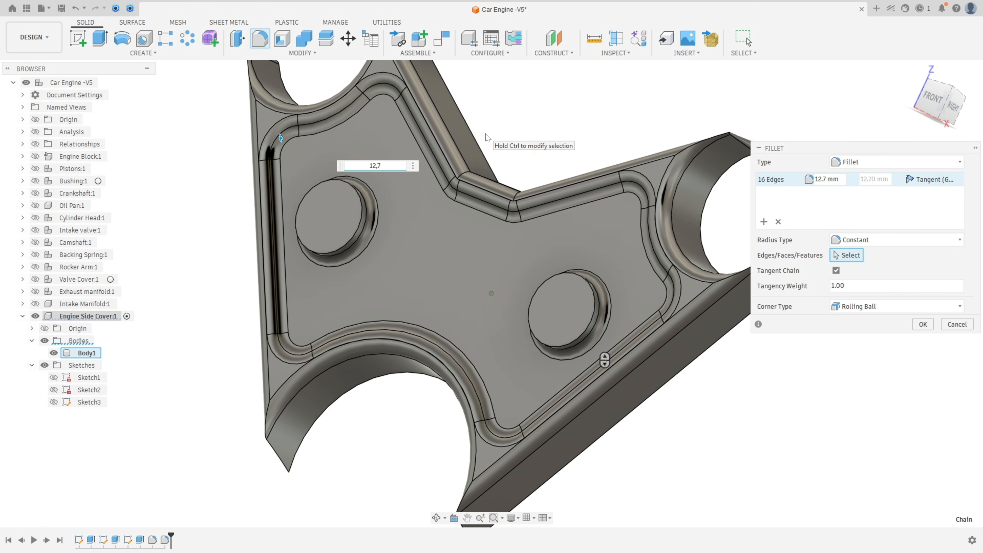
{"action": "left_click", "coordinate": [924, 324]}
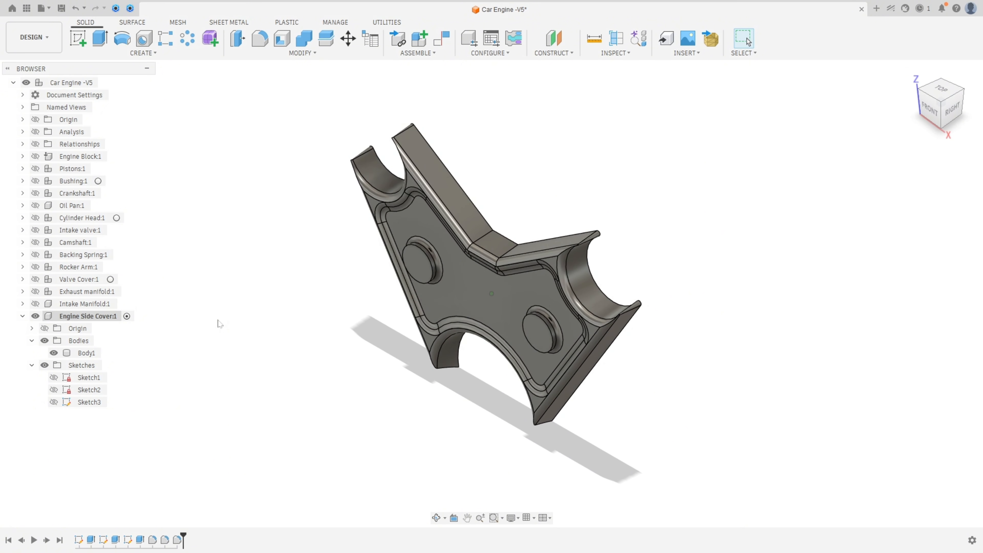
Start a Shell with the two boss end faces, the three curved cutout faces and the flat back face selected for removal
{"action": "left_click", "coordinate": [281, 40]}
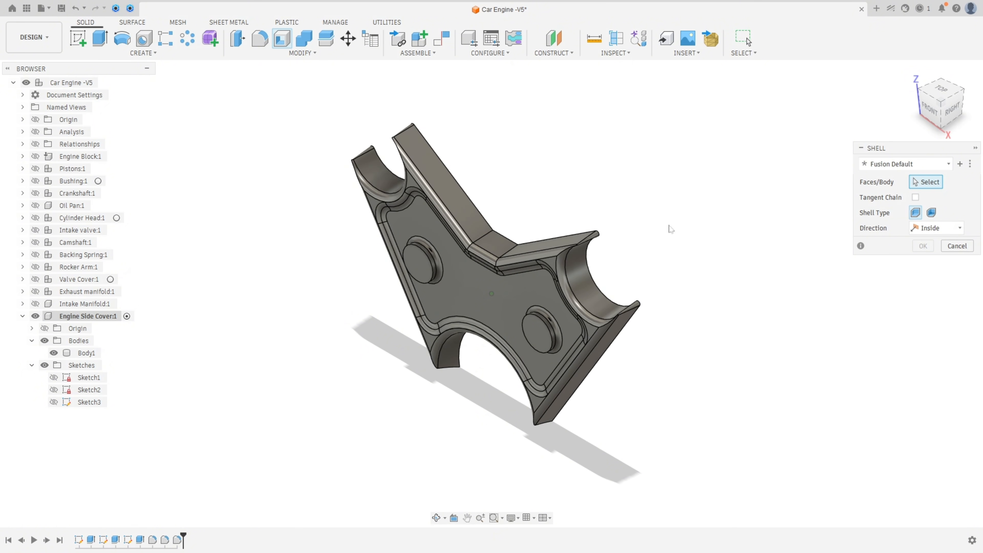
{"action": "scroll", "coordinate": [683, 232], "scroll_direction": "up", "scroll_amount": 1}
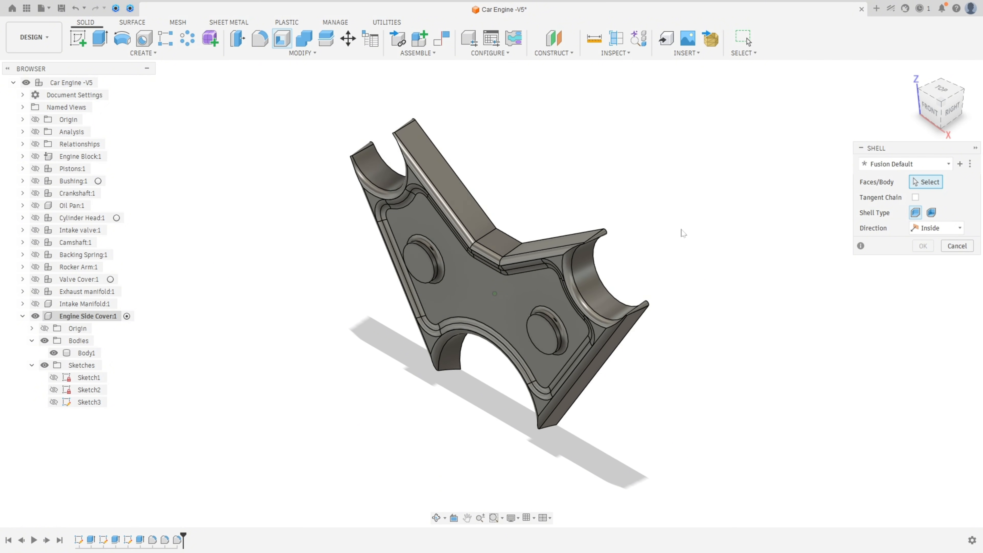
{"action": "scroll", "coordinate": [642, 251], "scroll_direction": "up", "scroll_amount": 5}
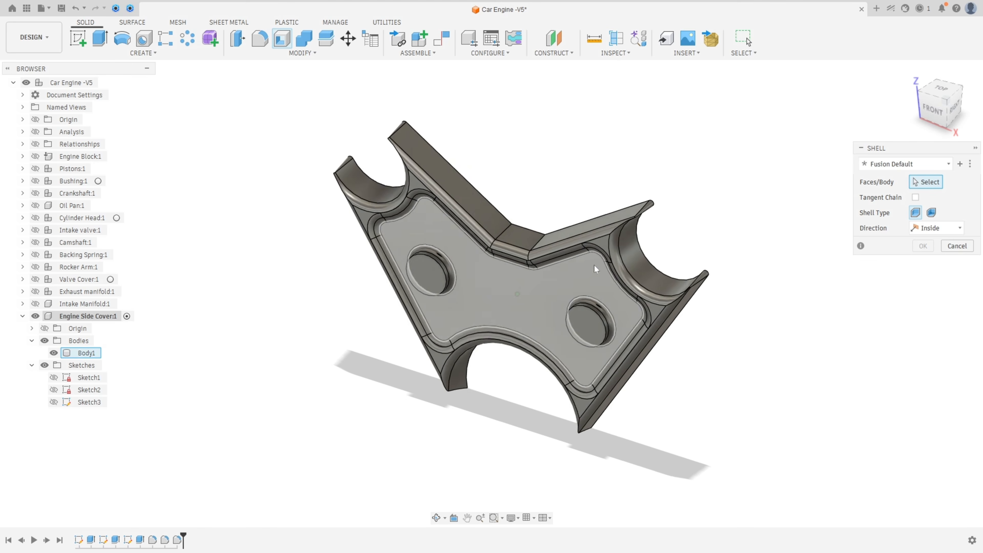
{"action": "left_click", "coordinate": [650, 329]}
{"action": "left_click", "coordinate": [439, 259]}
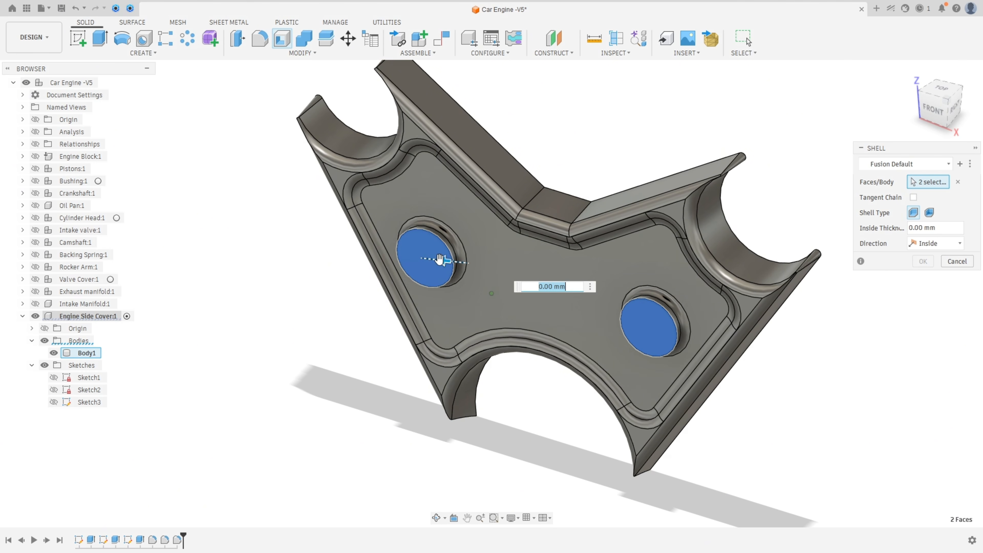
{"action": "middle_click_drag", "start_coordinate": [439, 258], "coordinate": [619, 374], "text": "shift"}
{"action": "left_click", "coordinate": [509, 373]}
{"action": "left_click", "coordinate": [592, 389]}
{"action": "left_click", "coordinate": [592, 352]}
{"action": "middle_click_drag", "start_coordinate": [422, 316], "coordinate": [397, 362], "text": "shift"}
{"action": "left_click", "coordinate": [412, 317]}
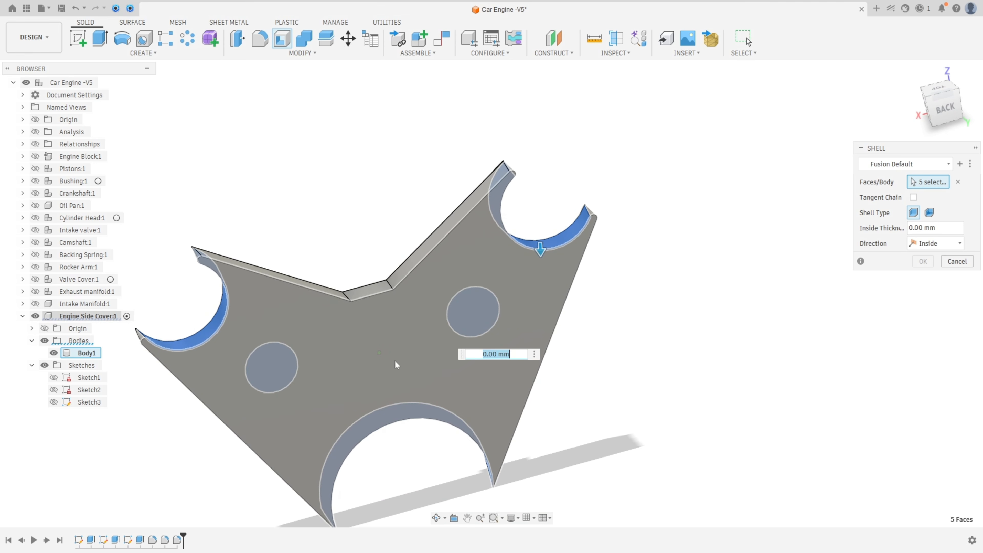
{"action": "left_click", "coordinate": [397, 360]}
Set the shell's inside thickness to 7.8 mm and apply it
{"action": "middle_click_drag", "start_coordinate": [690, 325], "coordinate": [908, 239], "text": "shift"}
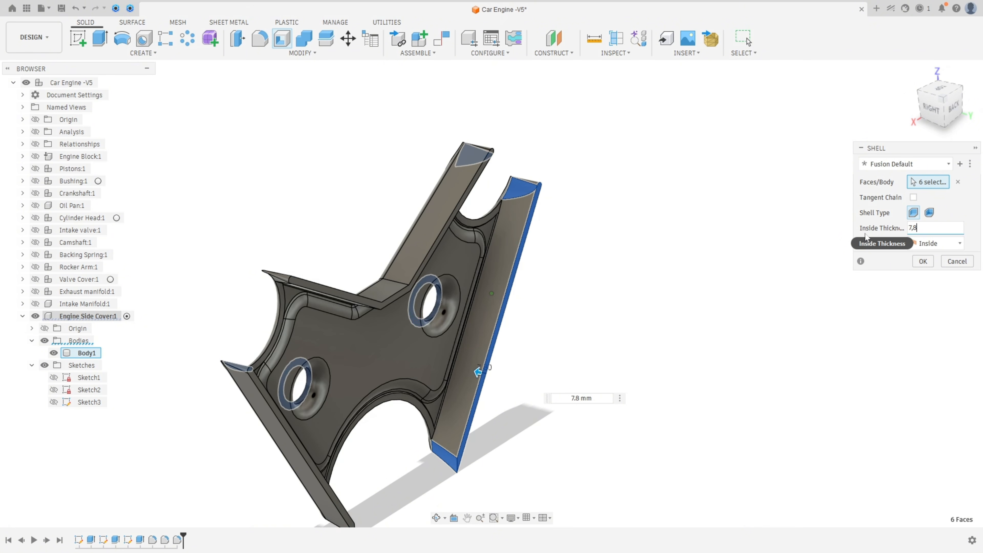
{"action": "middle_click_drag", "start_coordinate": [849, 279], "coordinate": [915, 245], "text": "shift"}
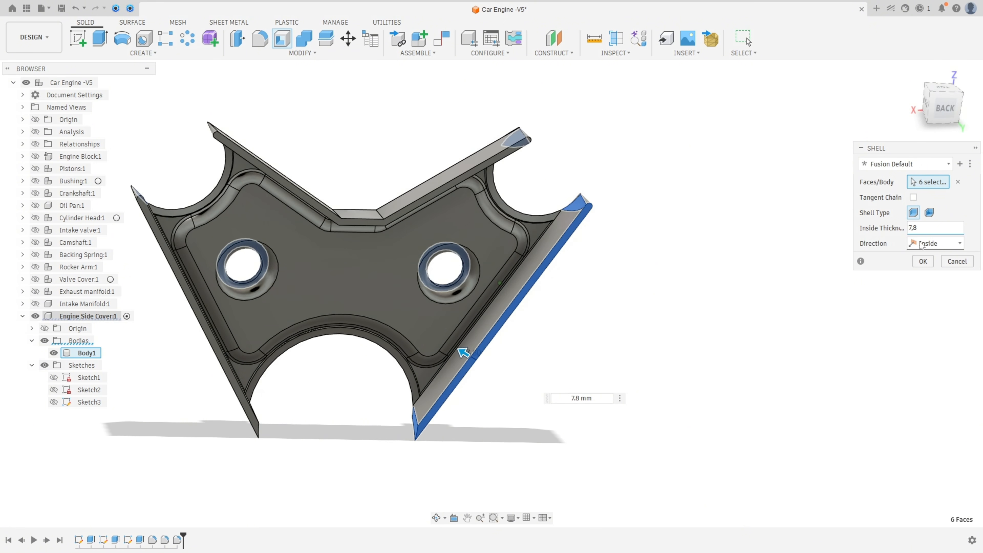
{"action": "left_click", "coordinate": [923, 261]}
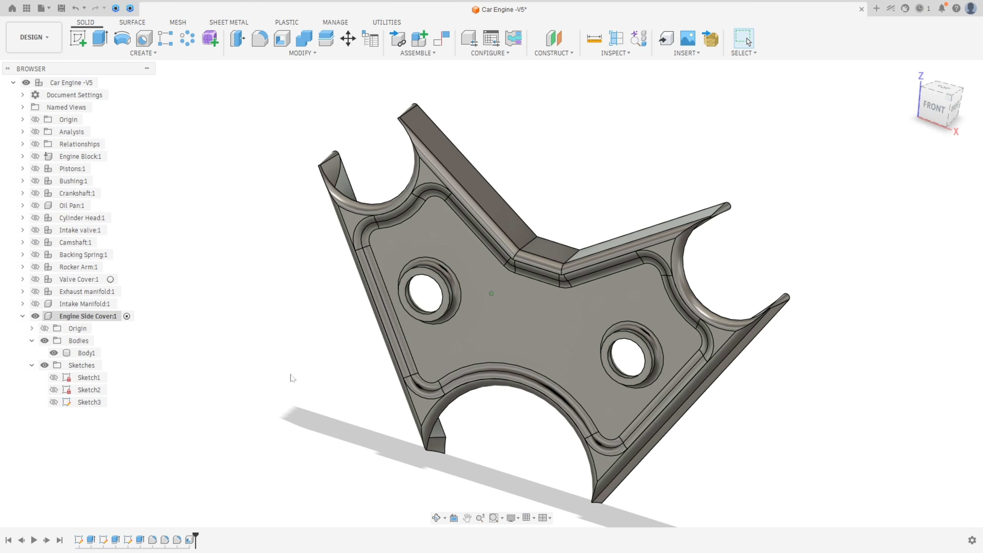
Start a fillet with a 32 mm radius on the two bend edge chains in the valley of the cover's top wall
{"action": "left_click", "coordinate": [260, 39]}
{"action": "scroll", "coordinate": [425, 199], "scroll_direction": "up", "scroll_amount": 5}
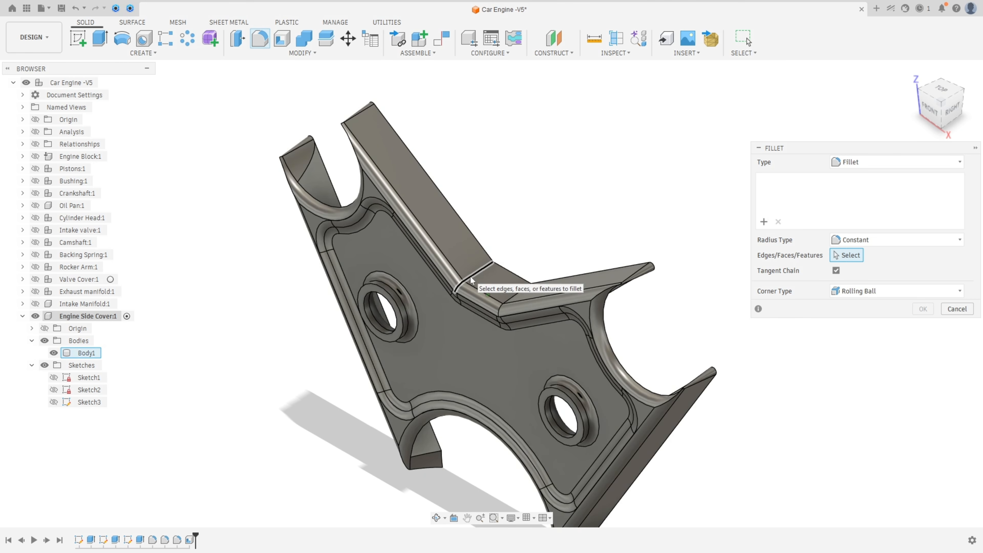
{"action": "left_click", "coordinate": [472, 280]}
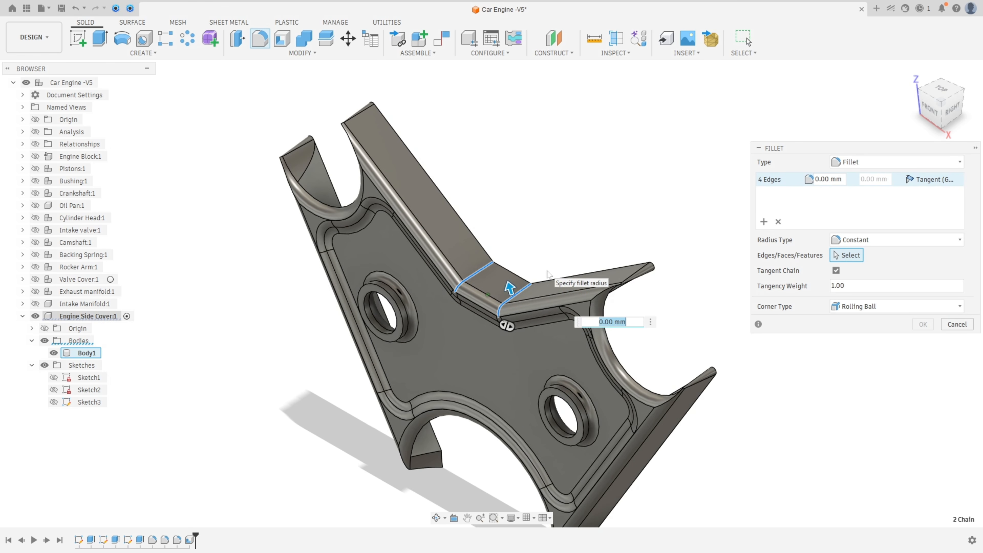
{"action": "key", "text": "Return"}
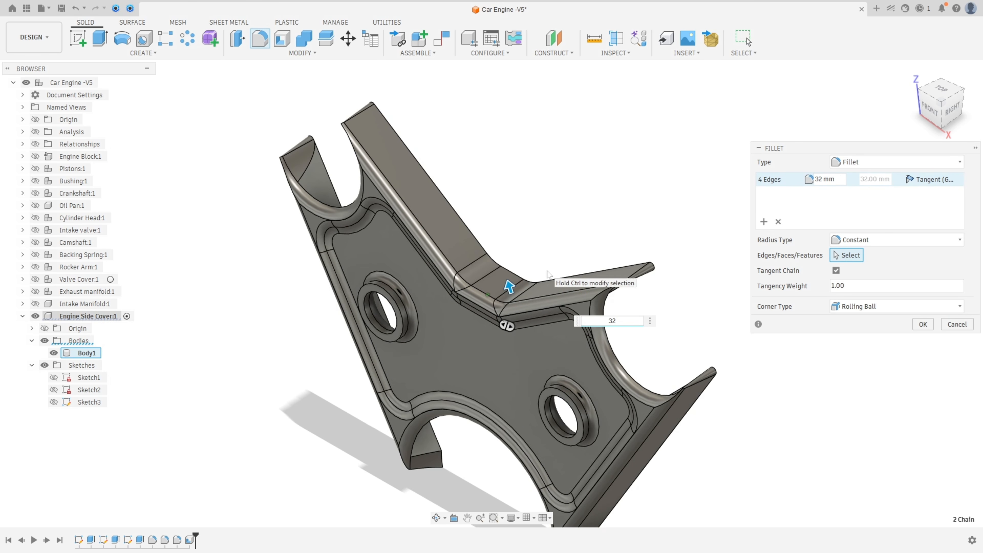
Add a second edge set to the fillet containing the front rim edges of the two round bosses
{"action": "left_click", "coordinate": [764, 223]}
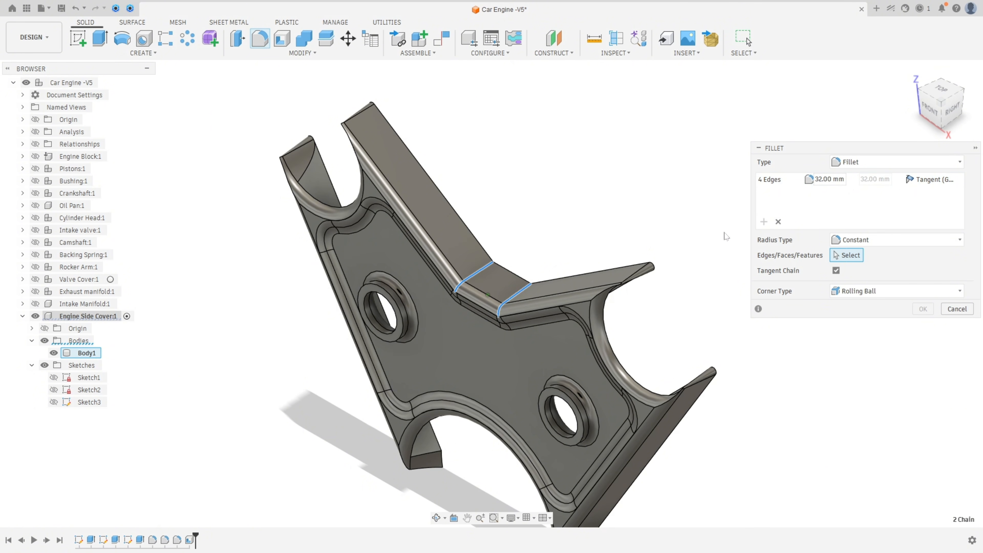
{"action": "left_click", "coordinate": [389, 293]}
{"action": "left_click", "coordinate": [549, 391]}
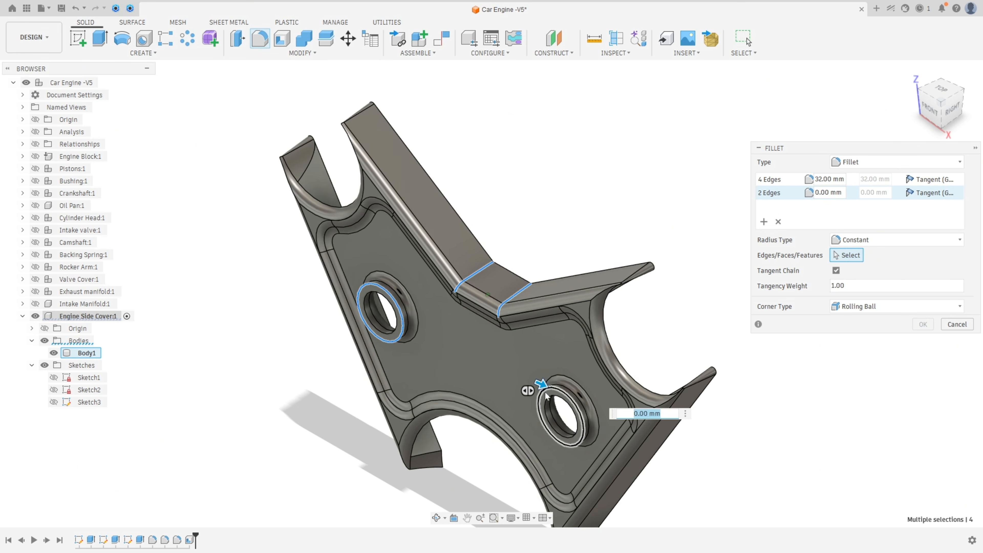
{"action": "middle_click_drag", "start_coordinate": [547, 396], "coordinate": [429, 282], "text": "shift"}
Add the back rim edges along both arms and the valley of the cover's top wall to the second fillet set
{"action": "left_click", "coordinate": [482, 305]}
{"action": "left_click", "coordinate": [430, 281]}
{"action": "left_click", "coordinate": [598, 291]}
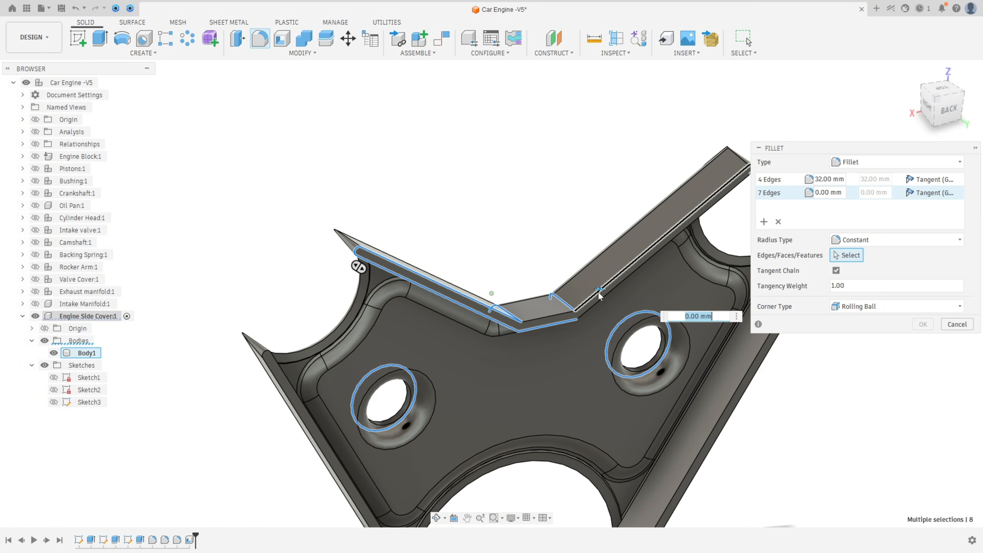
{"action": "left_click", "coordinate": [599, 301]}
{"action": "left_click", "coordinate": [556, 316]}
{"action": "middle_click_drag", "start_coordinate": [723, 371], "coordinate": [569, 326]}
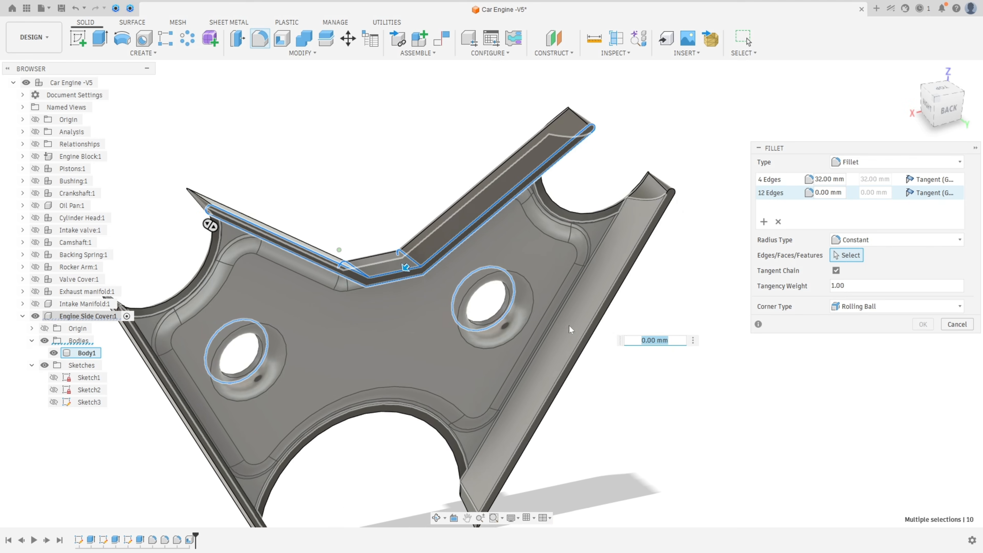
Add the back rim edges of both slanted side walls to the second set, set its radius to 2 mm and apply the fillet
{"action": "left_click", "coordinate": [550, 303]}
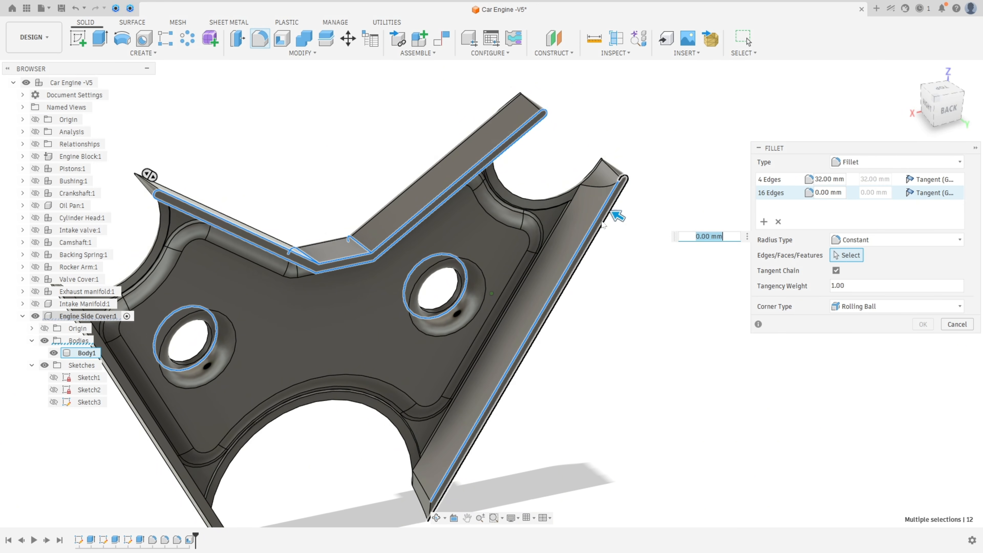
{"action": "left_click", "coordinate": [465, 391]}
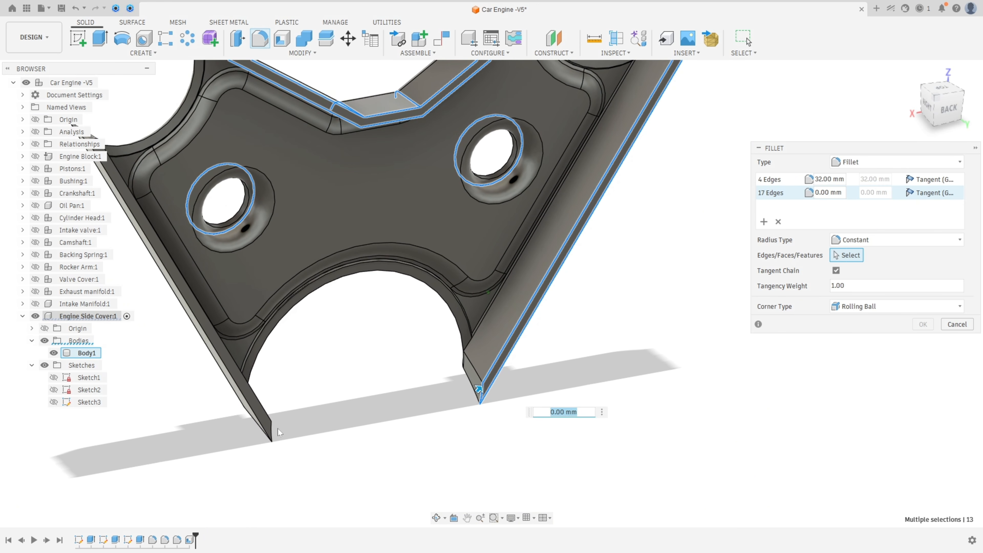
{"action": "left_click", "coordinate": [271, 433]}
{"action": "left_click", "coordinate": [255, 421]}
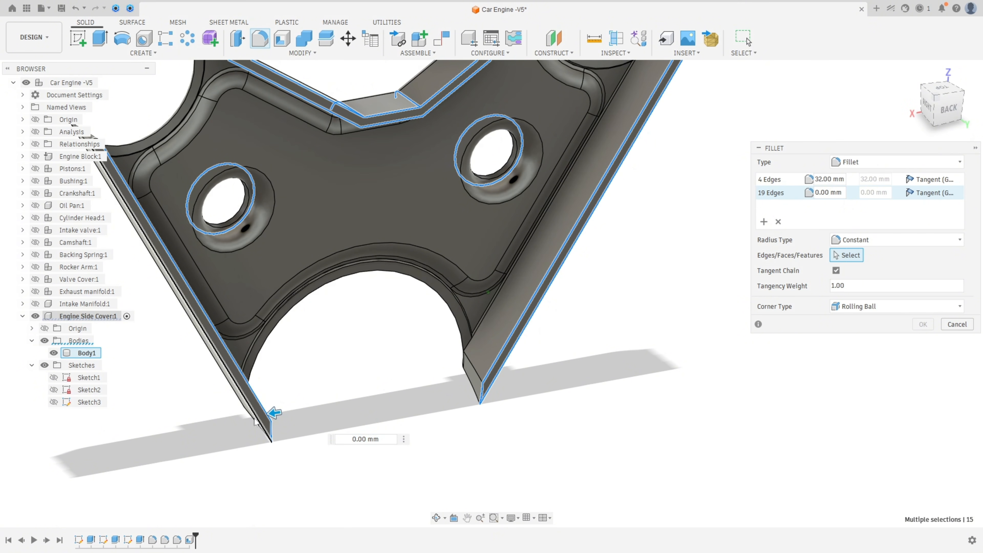
{"action": "left_click", "coordinate": [255, 422]}
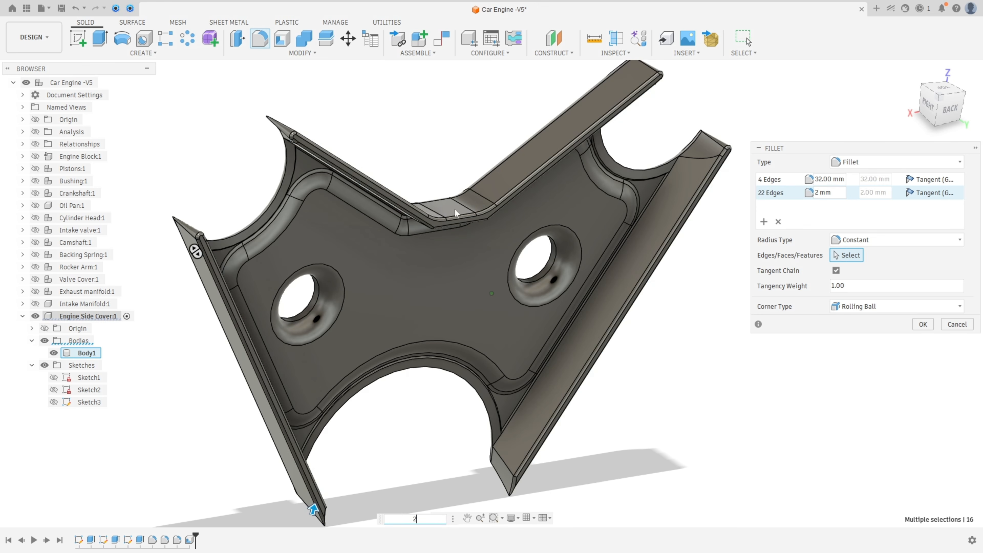
{"action": "left_click", "coordinate": [923, 325]}
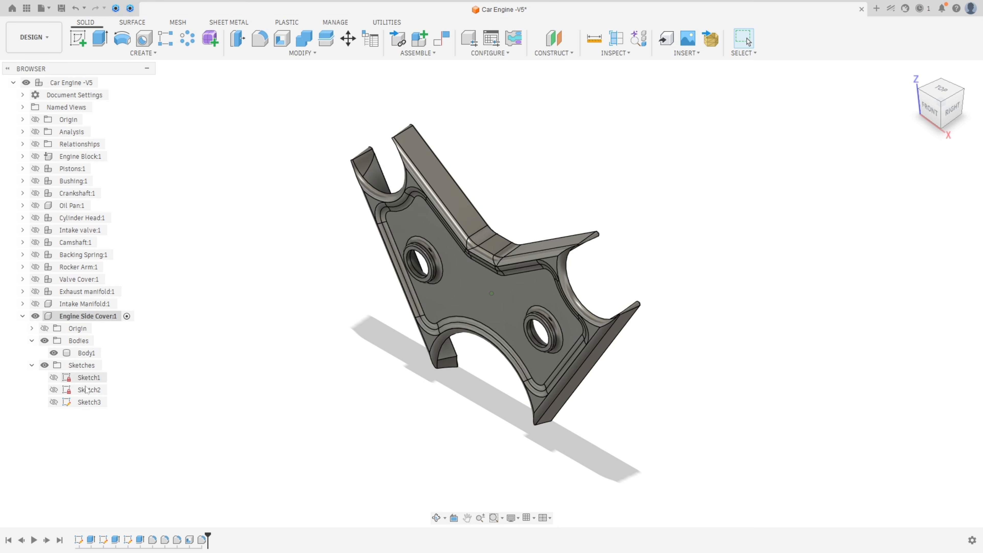
Edit Sketch3 and apply a horizontal constraint between the centreline's upper point and the left boss circle's centre, finishing the sketch
{"action": "right_click", "coordinate": [88, 403]}
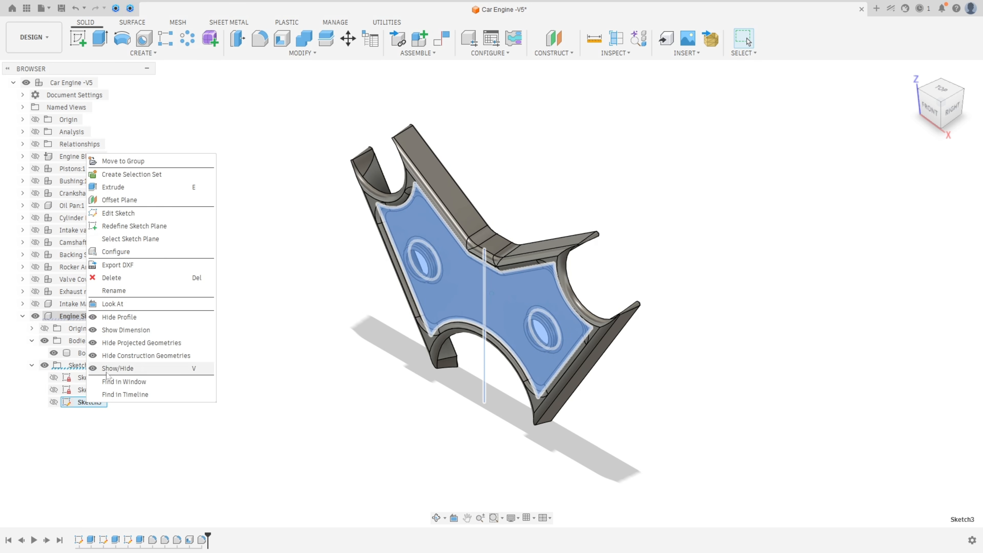
{"action": "double_click", "coordinate": [128, 540]}
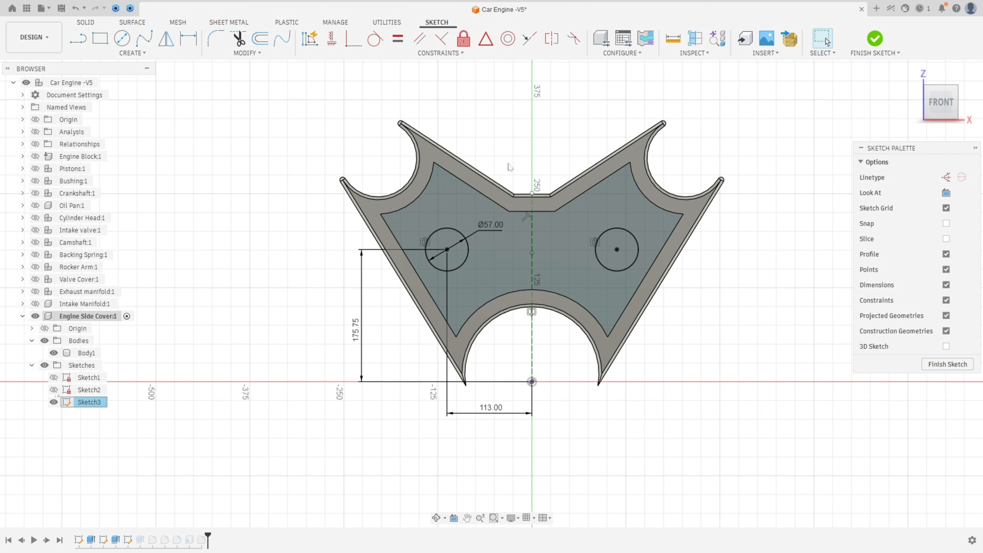
{"action": "left_click", "coordinate": [532, 193]}
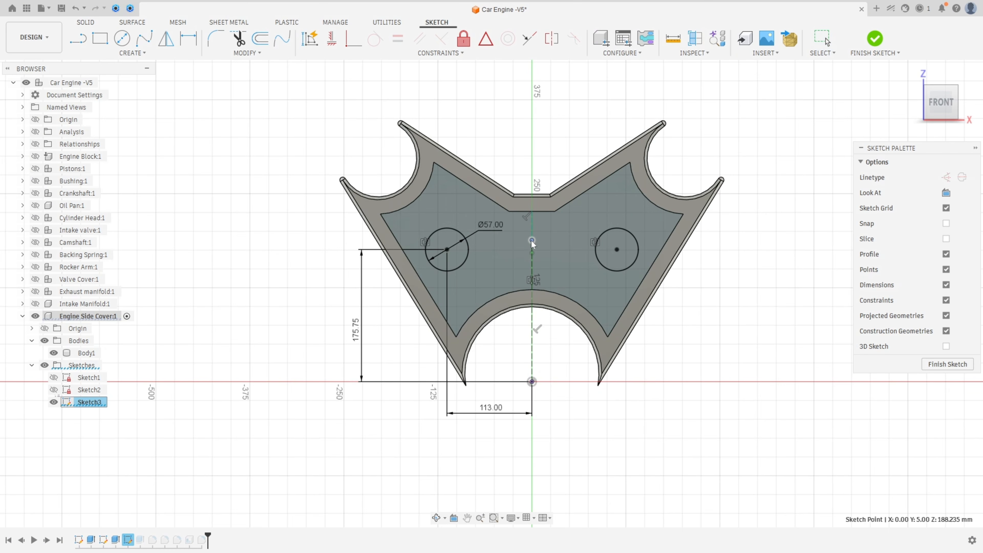
{"action": "left_click", "coordinate": [331, 38]}
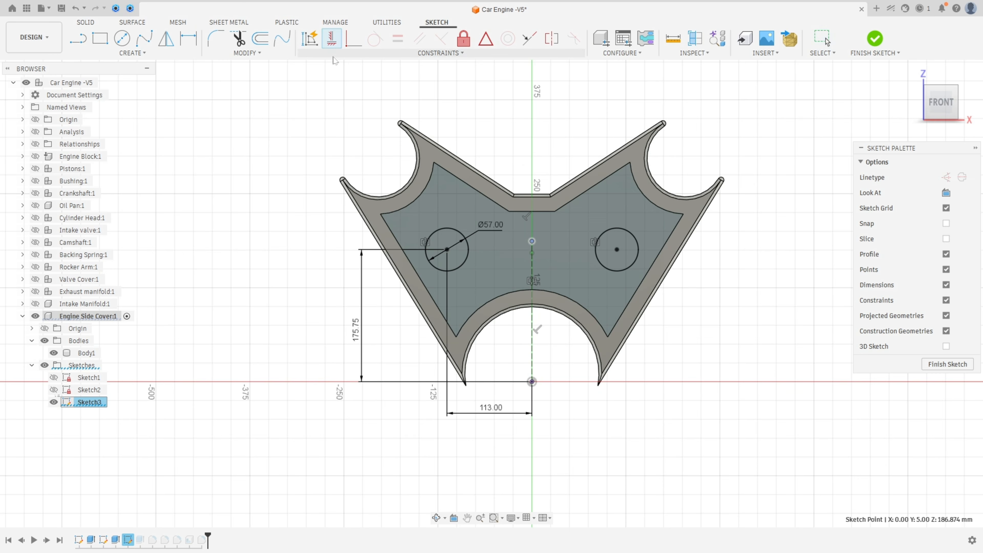
{"action": "left_click", "coordinate": [448, 250]}
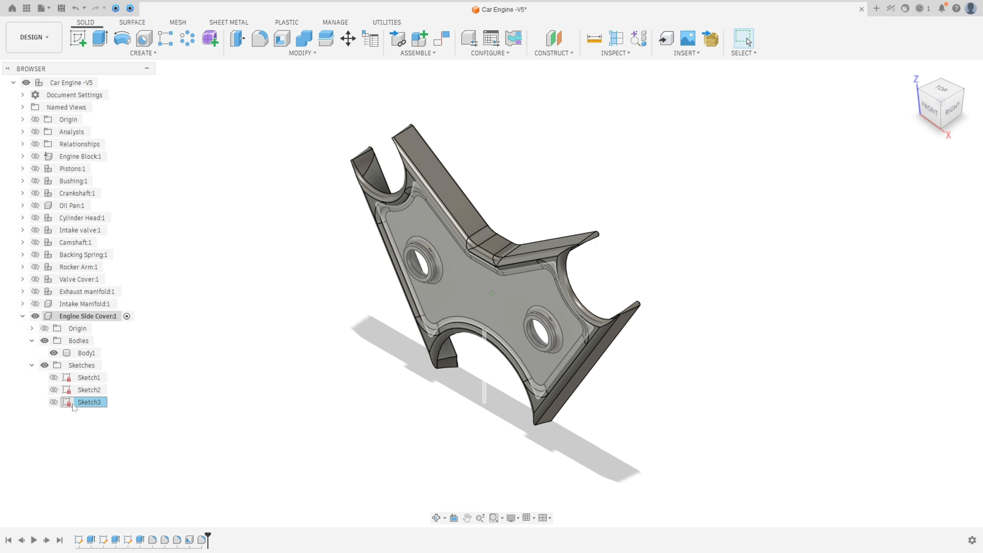
{"action": "left_click", "coordinate": [245, 359]}
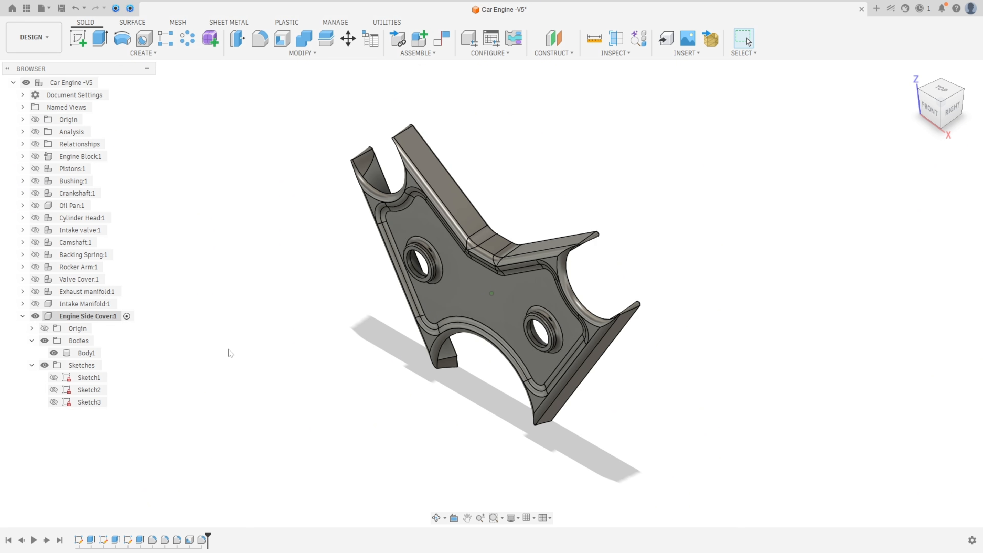
Create a component from Body1 and rename it Engine Side Cover
{"action": "right_click", "coordinate": [87, 355]}
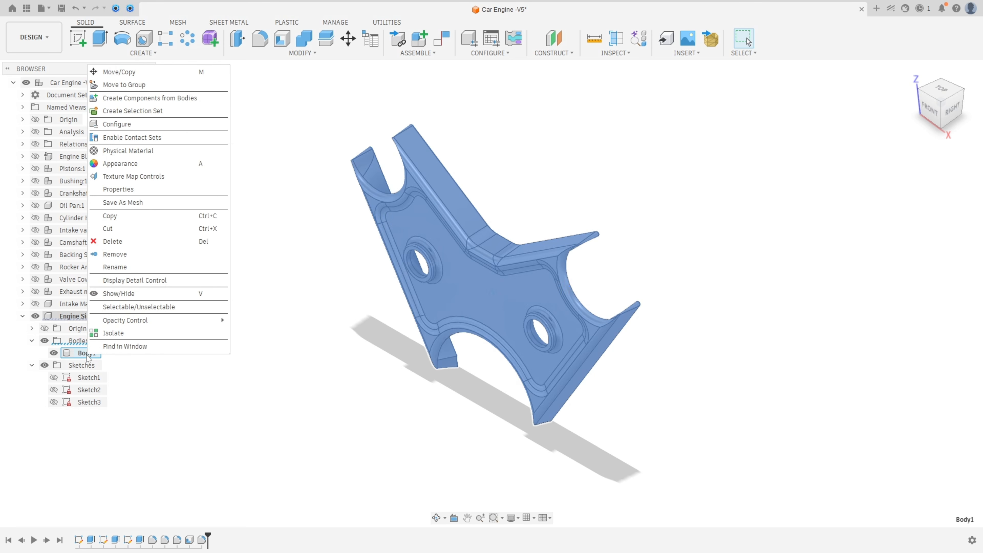
{"action": "left_click", "coordinate": [143, 99]}
{"action": "right_click", "coordinate": [91, 390]}
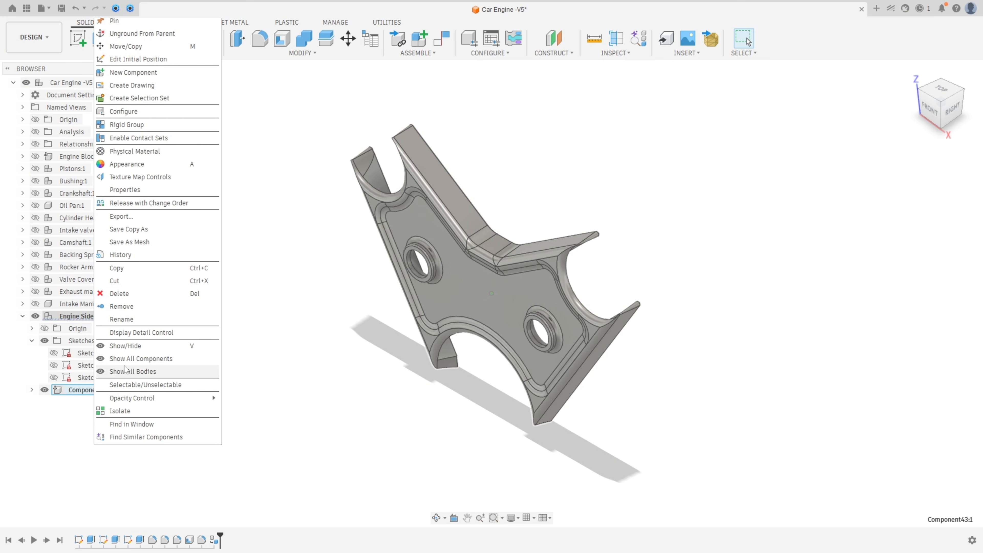
{"action": "left_click", "coordinate": [140, 332]}
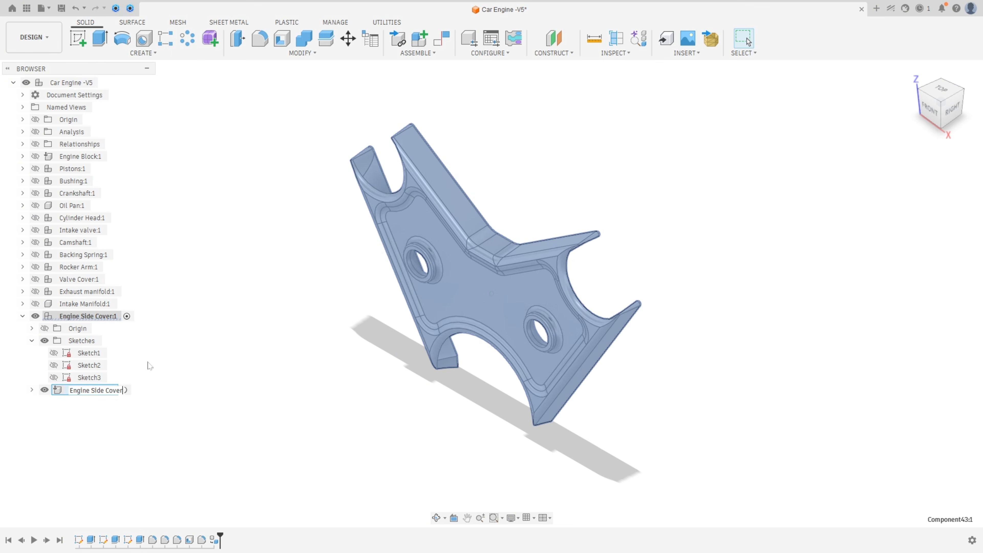
{"action": "key", "text": "Return"}
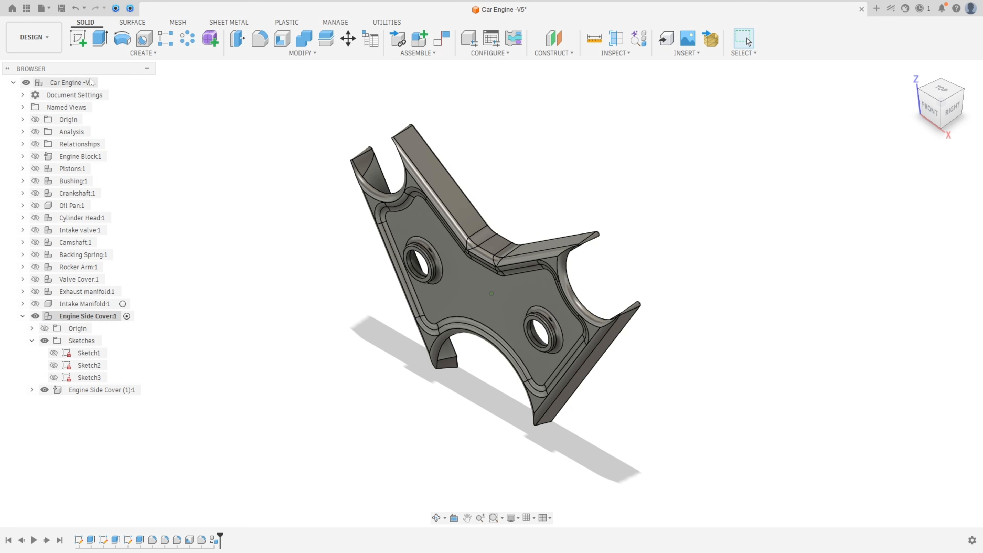
Activate the top-level Car Engine assembly and show all components from Engine Block through Intake Manifold
{"action": "left_click", "coordinate": [103, 82]}
{"action": "left_click", "coordinate": [80, 156]}
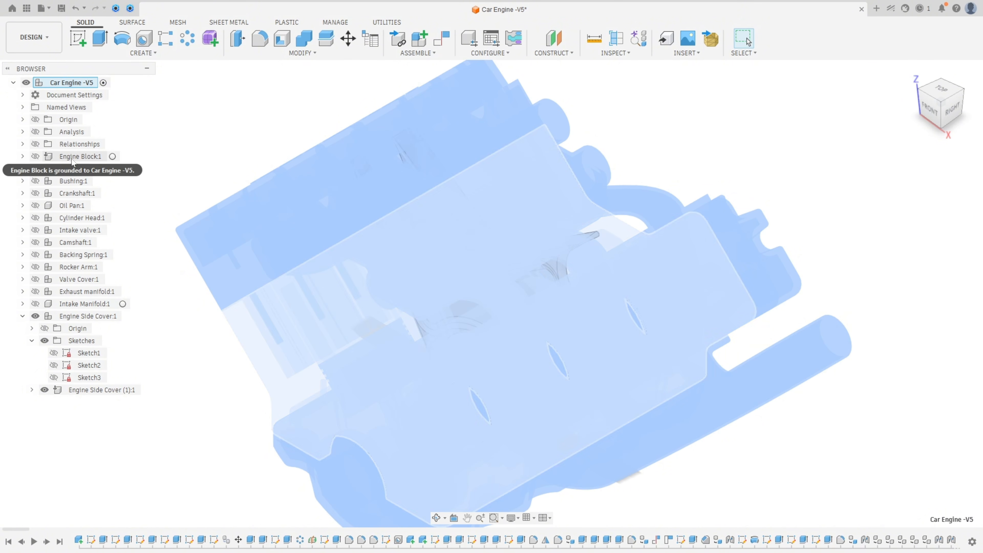
{"action": "left_click", "coordinate": [69, 304], "text": "shift"}
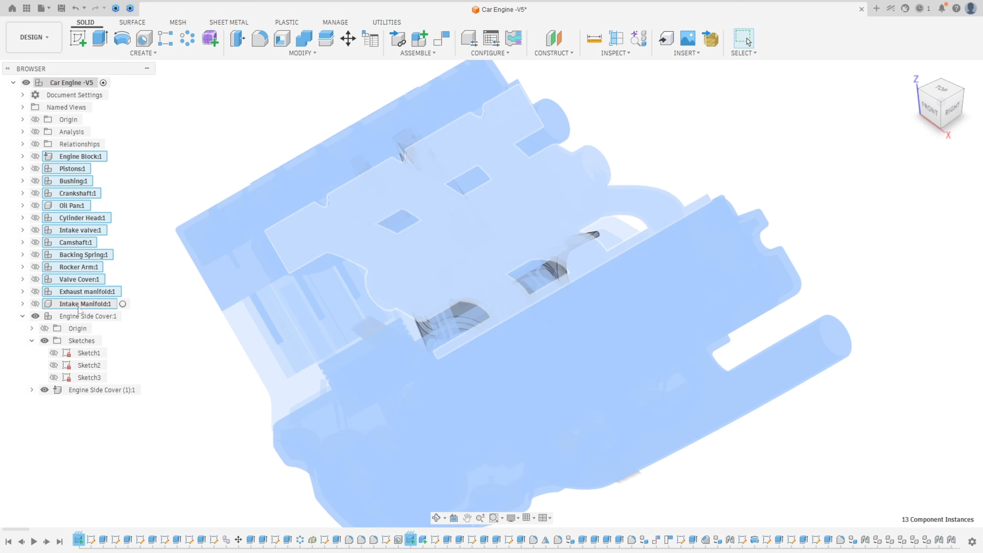
{"action": "key", "text": "v"}
{"action": "left_click", "coordinate": [132, 410]}
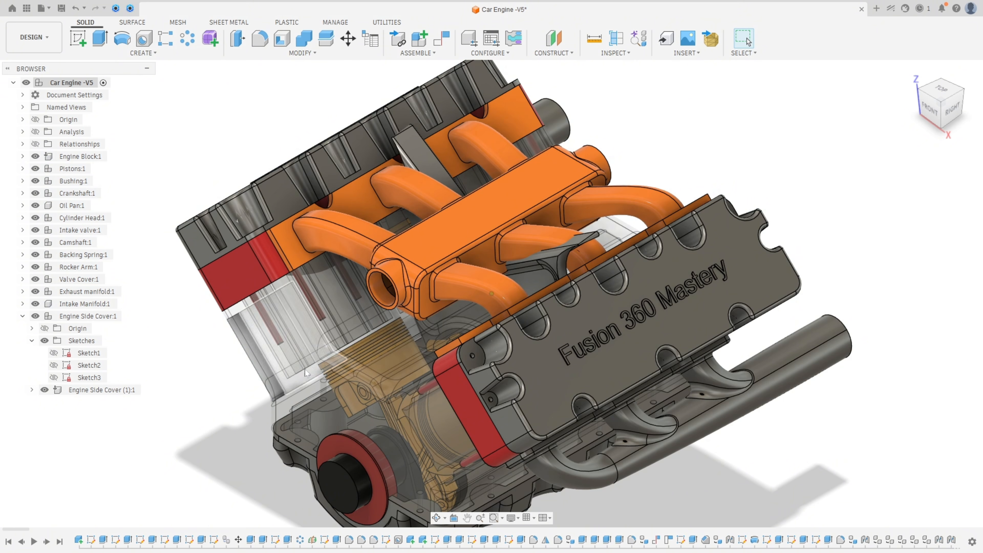
Move the side cover away from the front of the engine and show its Sketch1
{"action": "left_click_drag", "start_coordinate": [544, 277], "coordinate": [266, 282]}
{"action": "scroll", "coordinate": [208, 407], "scroll_direction": "down", "scroll_amount": 4}
{"action": "middle_click_drag", "start_coordinate": [268, 170], "coordinate": [277, 177], "text": "shift"}
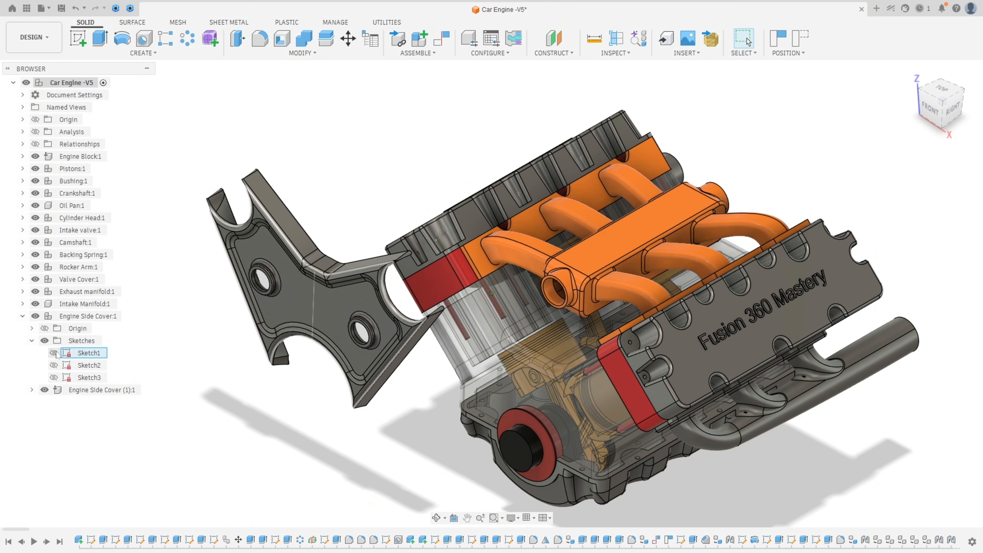
{"action": "left_click", "coordinate": [54, 353]}
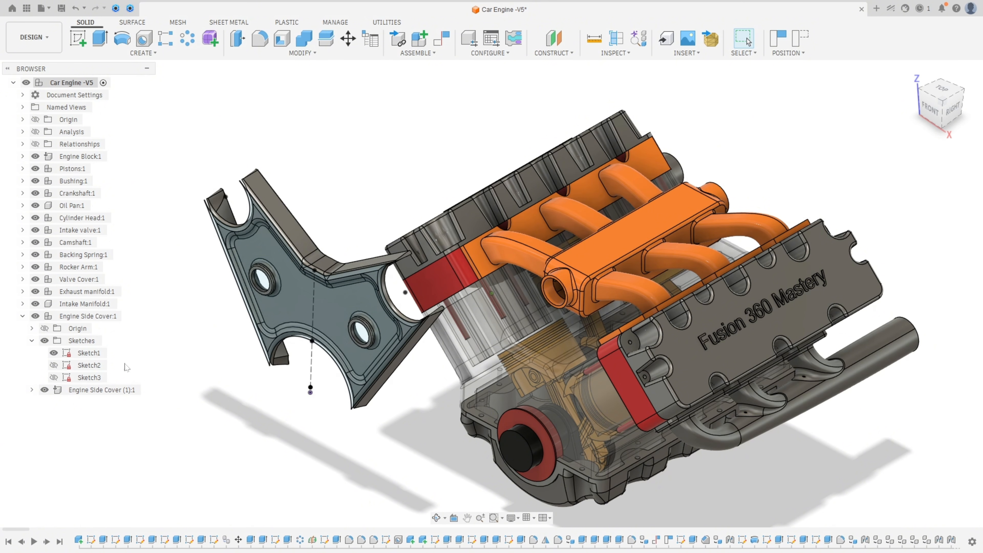
Joint the sketch origin point below the side cover's centreline to the centre of the red crankshaft bushing, with a 10 mm Z offset
{"action": "left_click", "coordinate": [416, 53]}
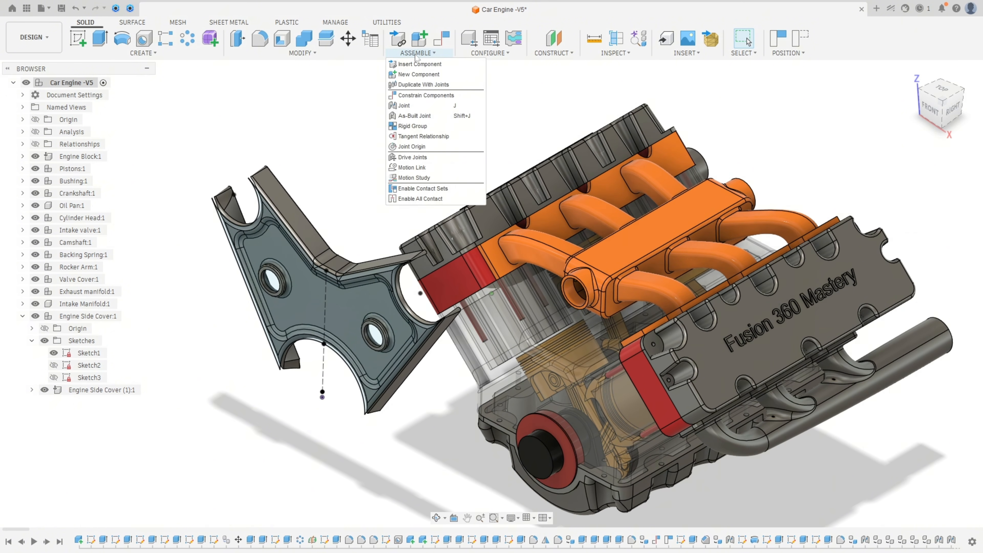
{"action": "left_click", "coordinate": [412, 106]}
{"action": "scroll", "coordinate": [279, 371], "scroll_direction": "up", "scroll_amount": 5}
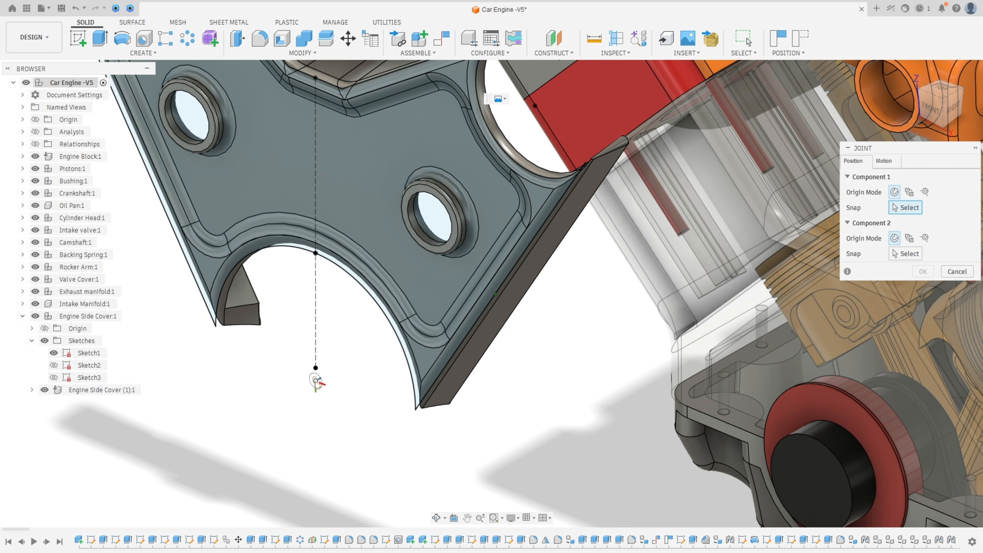
{"action": "scroll", "coordinate": [317, 386], "scroll_direction": "up", "scroll_amount": 3}
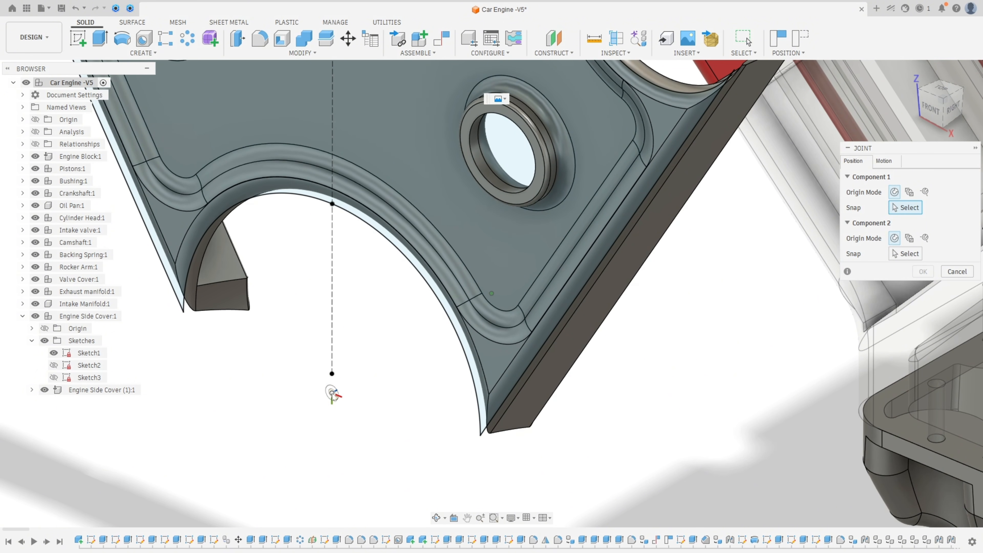
{"action": "left_click", "coordinate": [332, 393]}
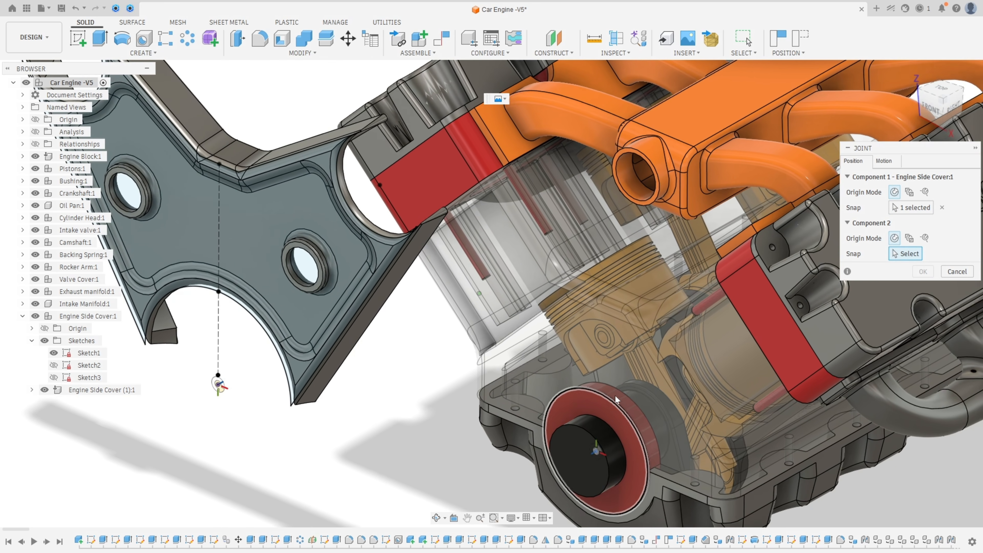
{"action": "scroll", "coordinate": [596, 399], "scroll_direction": "up", "scroll_amount": 5}
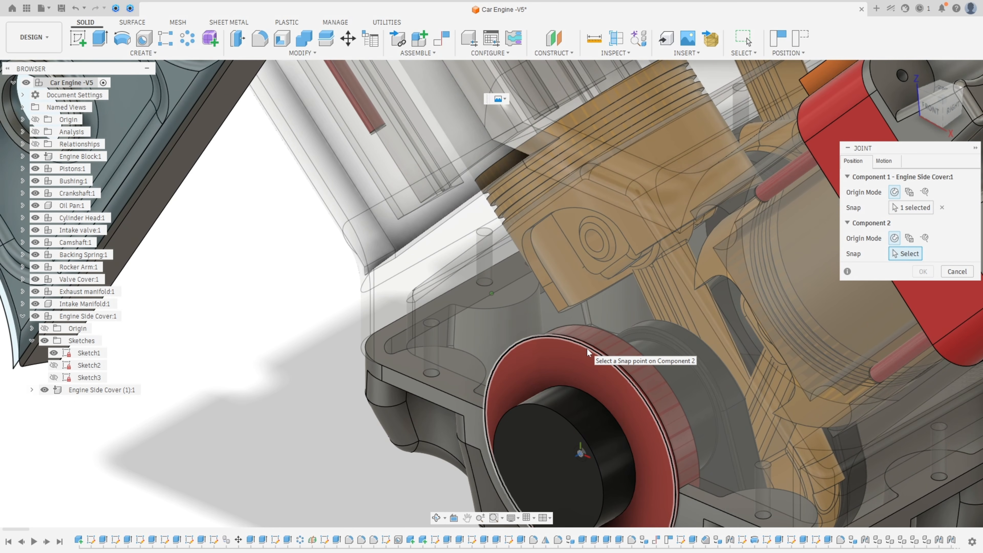
{"action": "left_click", "coordinate": [587, 348]}
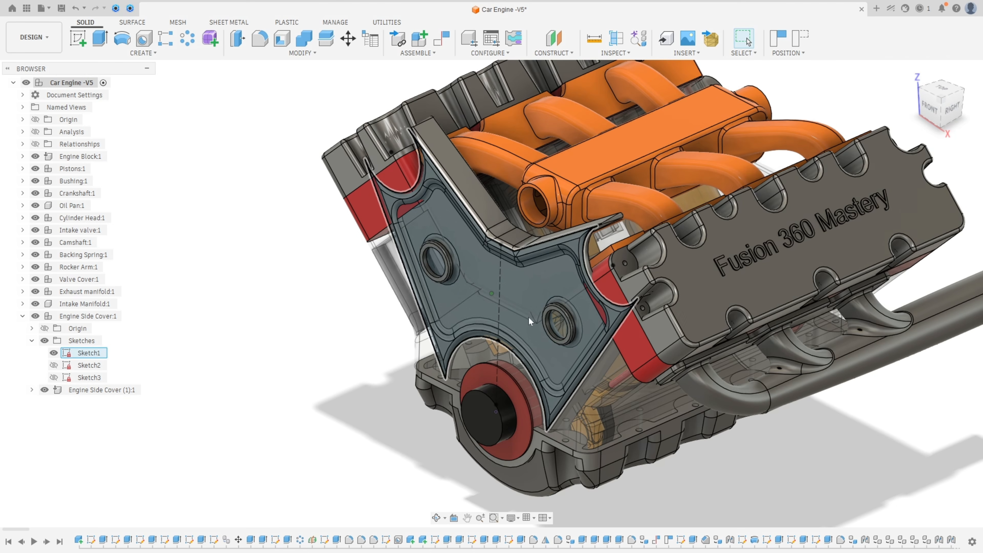
Hide Sketch1 and collapse the Engine Side Cover component in the browser tree
{"action": "mouse_move", "coordinate": [529, 316]}
{"action": "middle_mouse_down", "text": "shift"}
{"action": "mouse_move", "coordinate": [520, 284]}
{"action": "mouse_move", "coordinate": [498, 262]}
{"action": "mouse_move", "coordinate": [407, 273]}
{"action": "mouse_move", "coordinate": [449, 291]}
{"action": "middle_mouse_up", "text": "shift"}
{"action": "scroll", "coordinate": [449, 291], "scroll_direction": "up", "scroll_amount": 2}
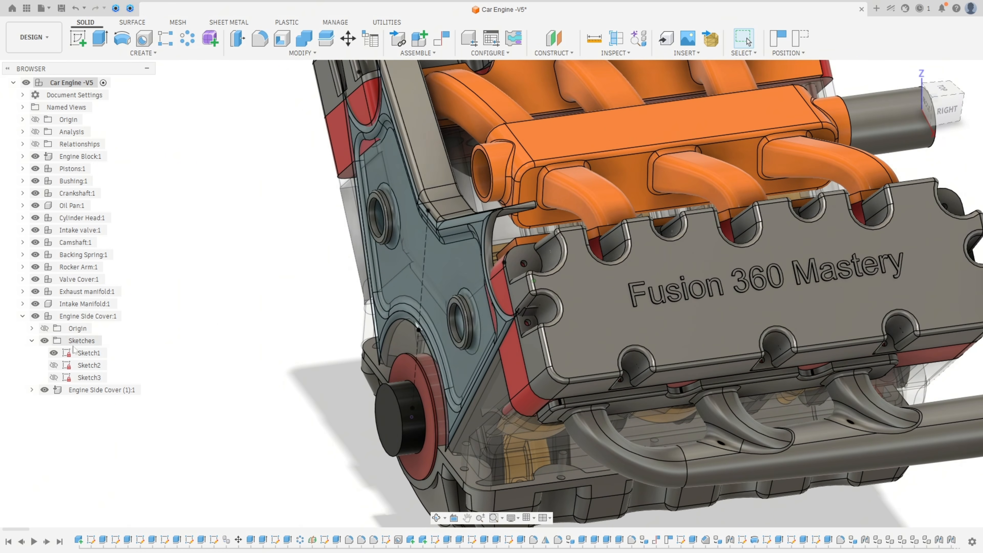
{"action": "left_click", "coordinate": [53, 354]}
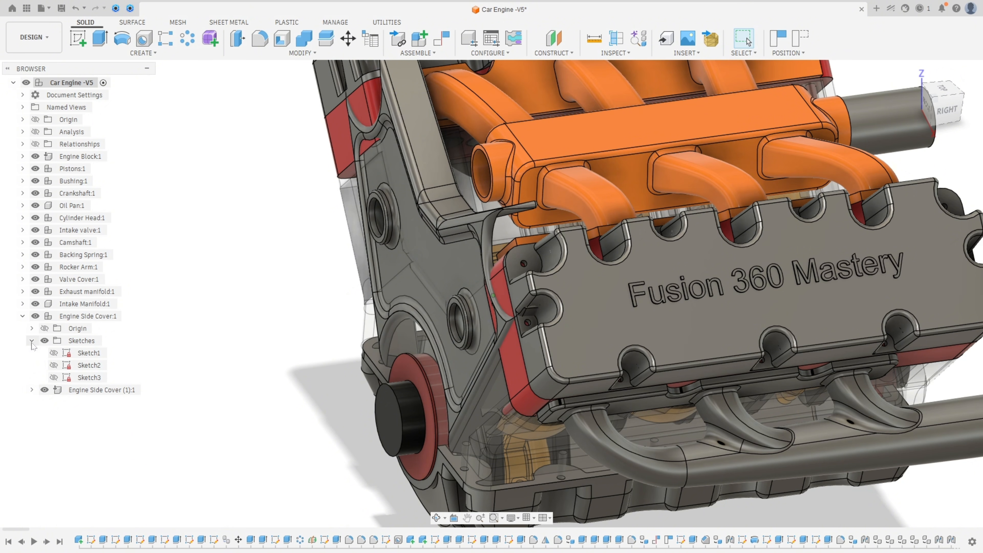
{"action": "left_click", "coordinate": [22, 317]}
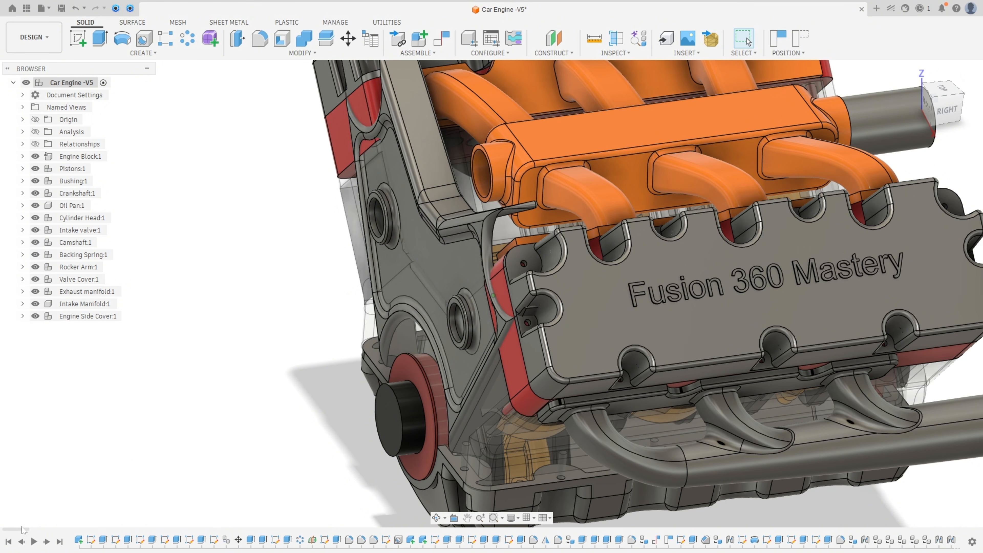
Set the Z offset of the joint between the Engine Side Cover and the bushing to 44 mm and hide the cover's Sketch1
{"action": "left_click_drag", "start_coordinate": [37, 531], "coordinate": [981, 532]}
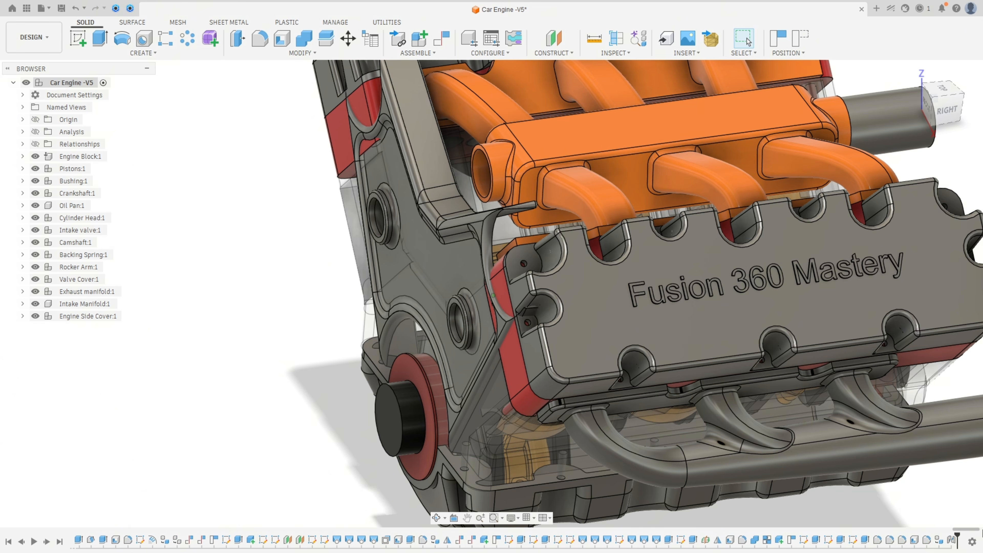
{"action": "double_click", "coordinate": [952, 540]}
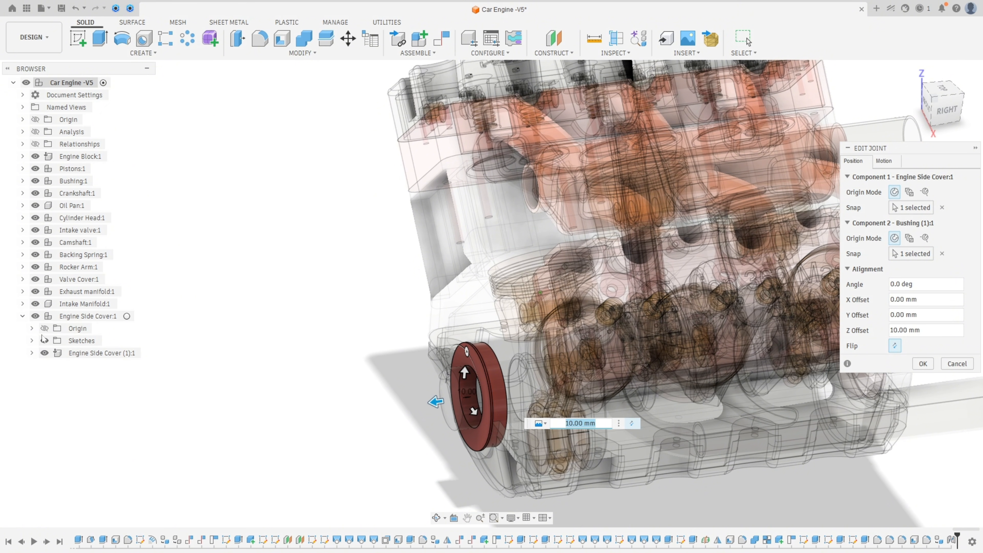
{"action": "left_click", "coordinate": [54, 353]}
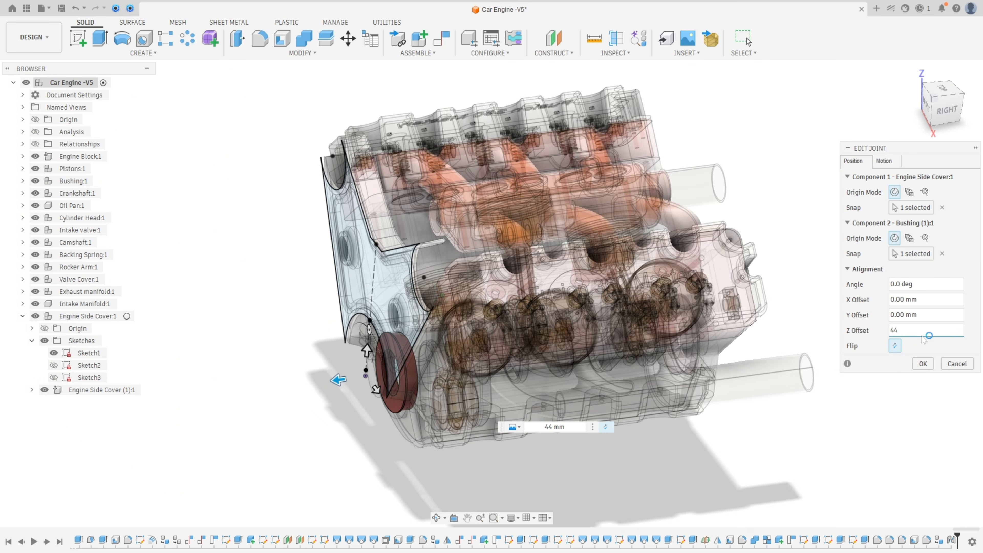
{"action": "left_click", "coordinate": [923, 364]}
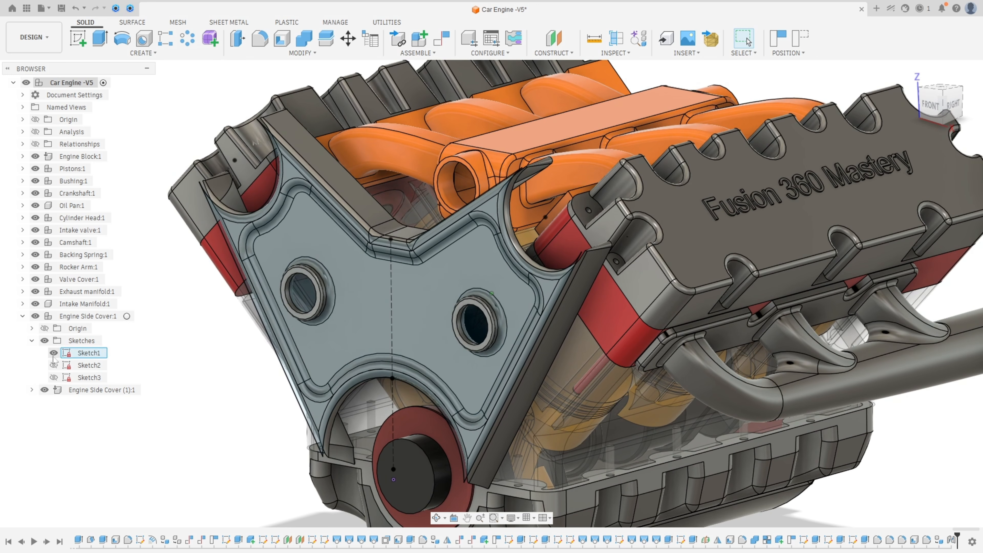
{"action": "left_click", "coordinate": [54, 353]}
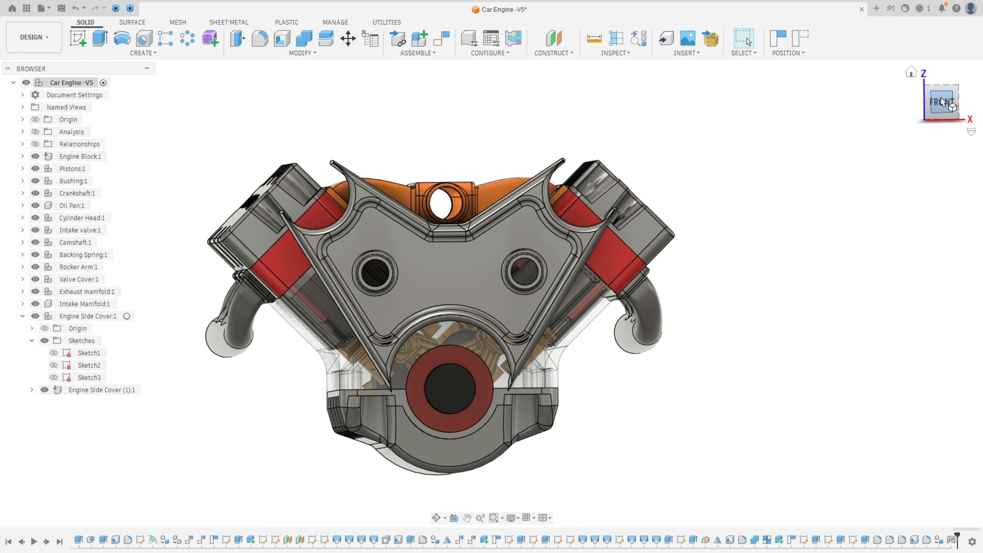
Apply the Chrome metal appearance from the Fusion library to the Engine Side Cover body on the engine's front
{"action": "left_click", "coordinate": [942, 101]}
{"action": "key", "text": "a"}
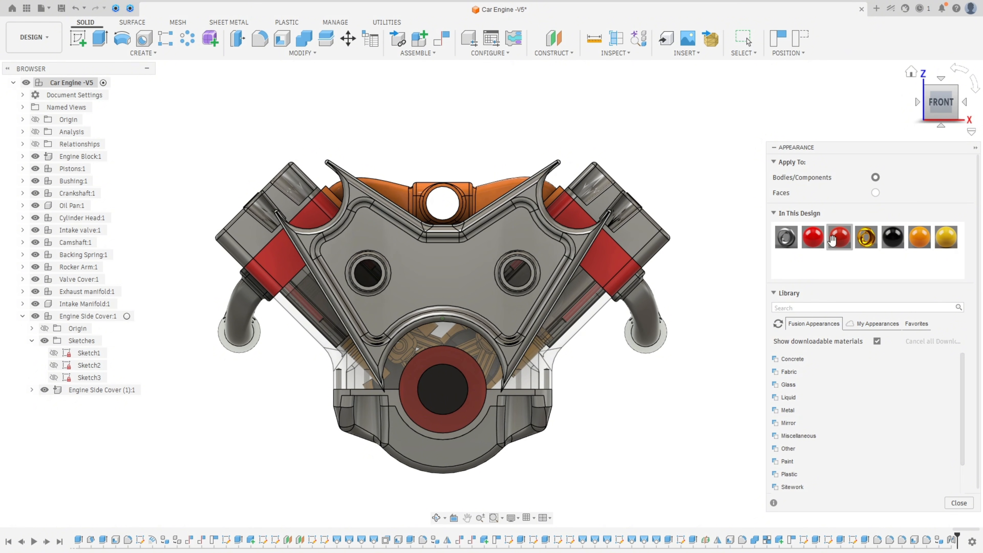
{"action": "scroll", "coordinate": [806, 362], "scroll_direction": "down", "scroll_amount": 3}
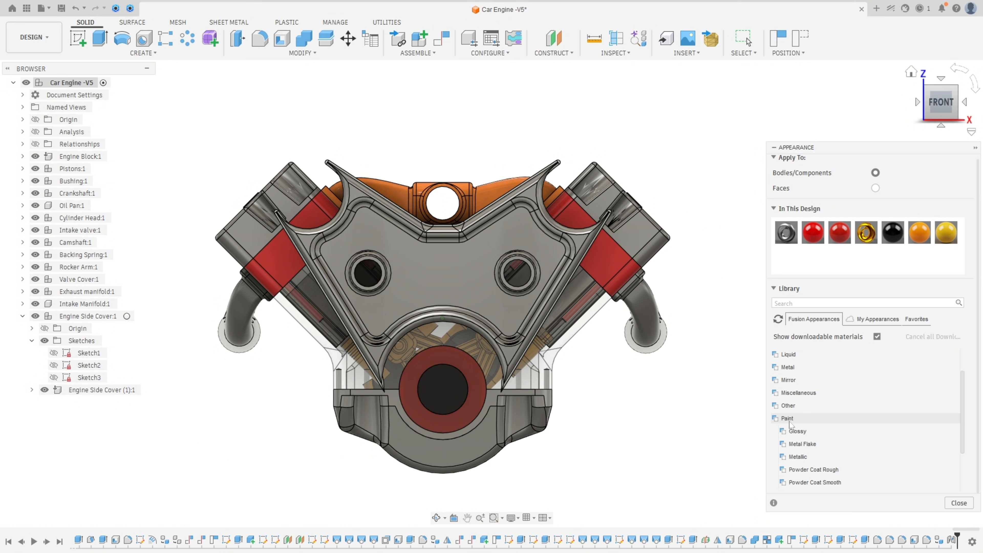
{"action": "left_click", "coordinate": [789, 368]}
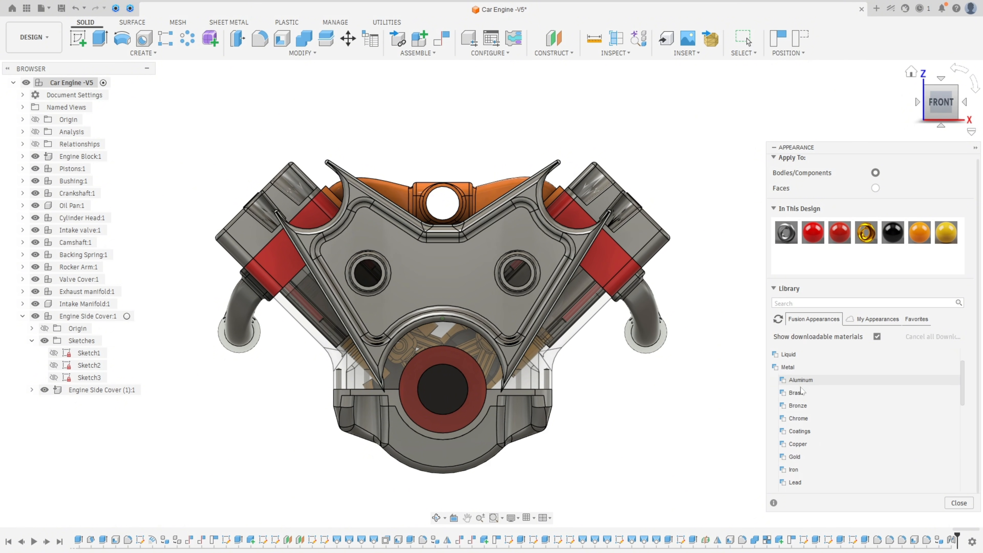
{"action": "left_click", "coordinate": [813, 420]}
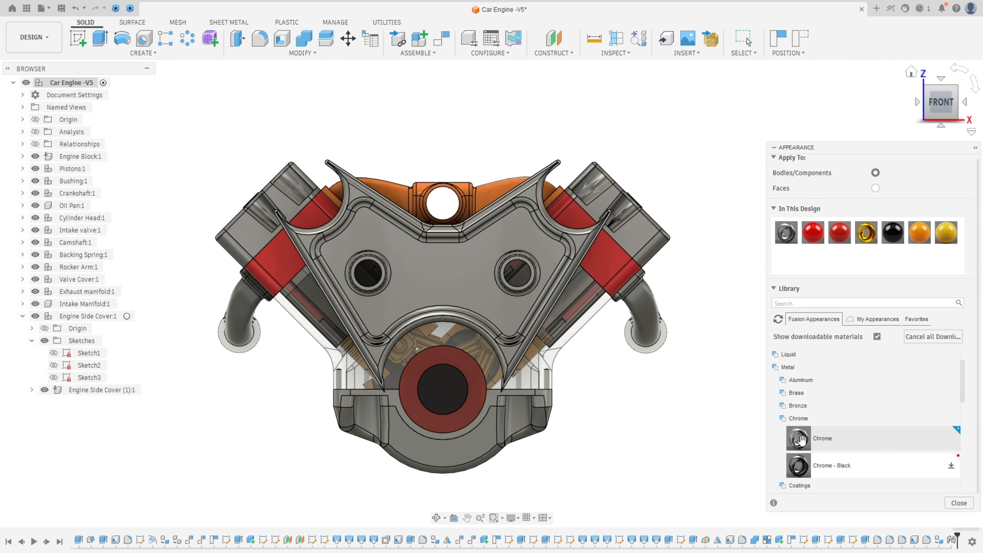
{"action": "left_click_drag", "start_coordinate": [801, 439], "coordinate": [482, 294]}
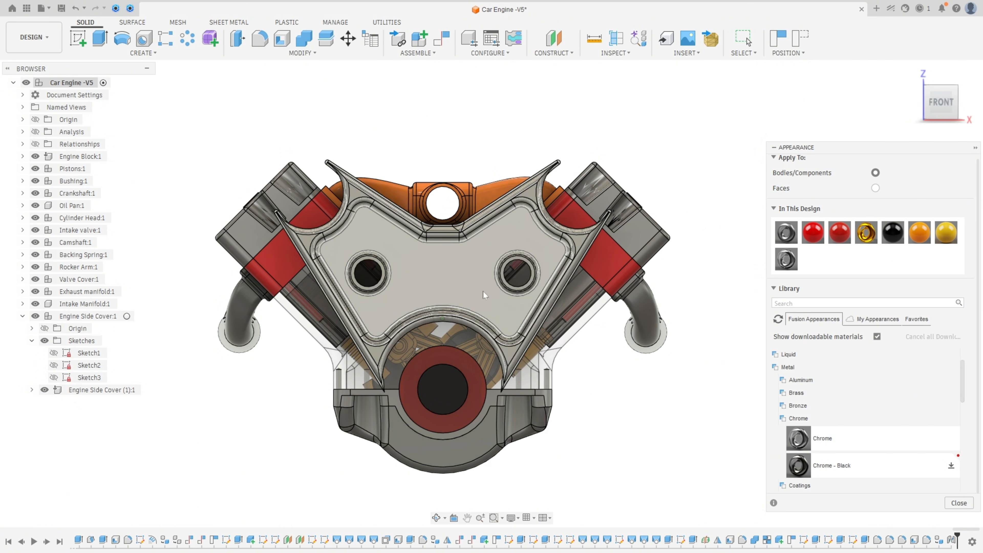
{"action": "middle_click_drag", "start_coordinate": [646, 330], "coordinate": [644, 108], "text": "shift"}
{"action": "key", "text": "Escape"}
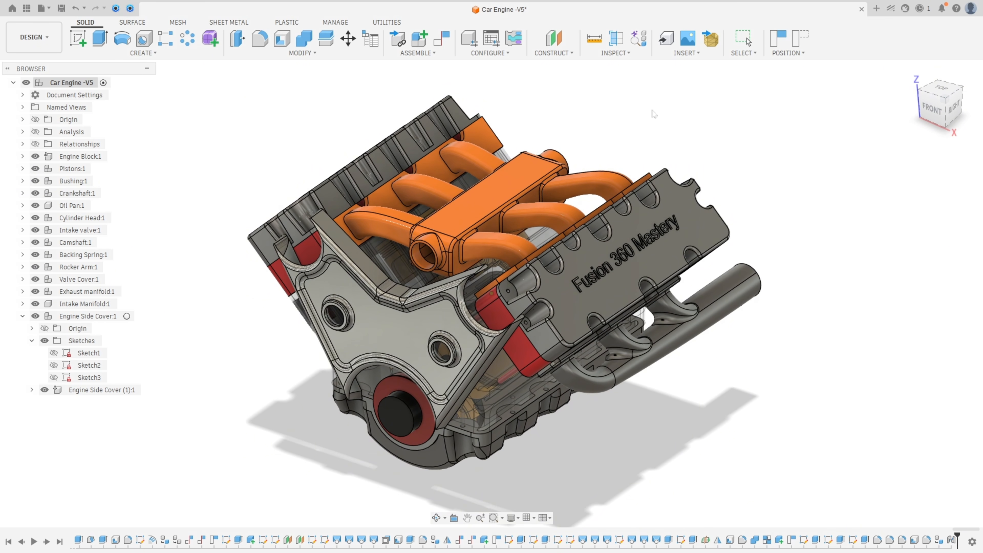
{"action": "scroll", "coordinate": [682, 103], "scroll_direction": "down", "scroll_amount": 5}
{"action": "middle_click_drag", "start_coordinate": [678, 105], "coordinate": [676, 128], "text": "shift"}
{"action": "key", "text": "F6"}
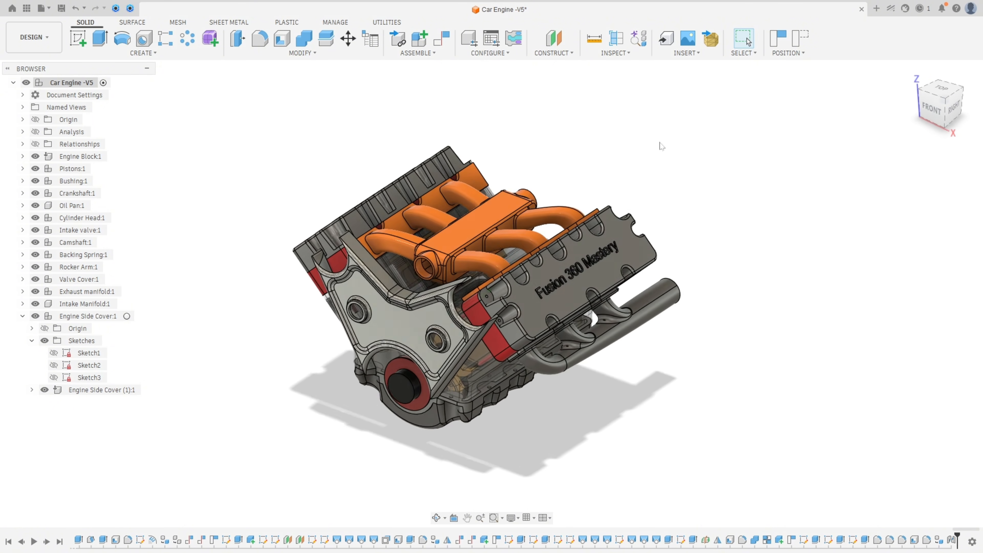